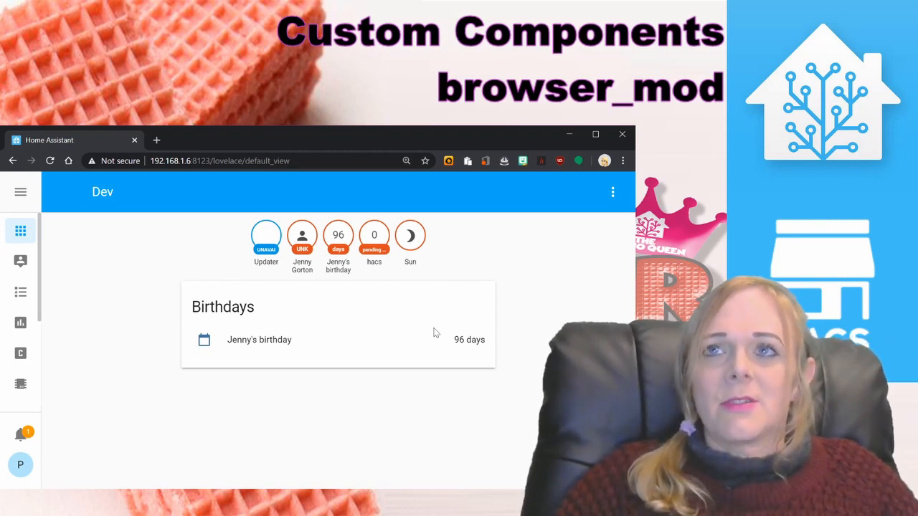
# - Edit the Birthdays card's YAML configuration, renaming the birthday entity's info key to secondary_info, and check the card preview
pyautogui.click(614, 197)
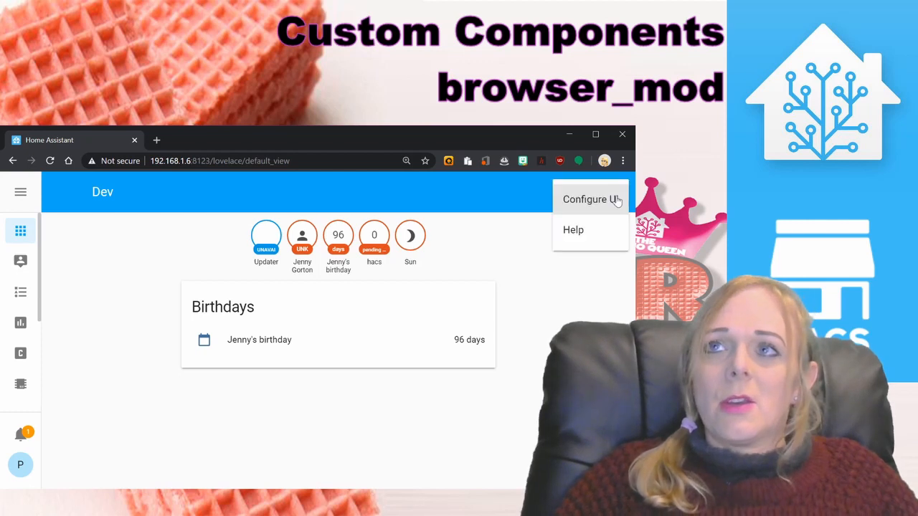
pyautogui.click(581, 204)
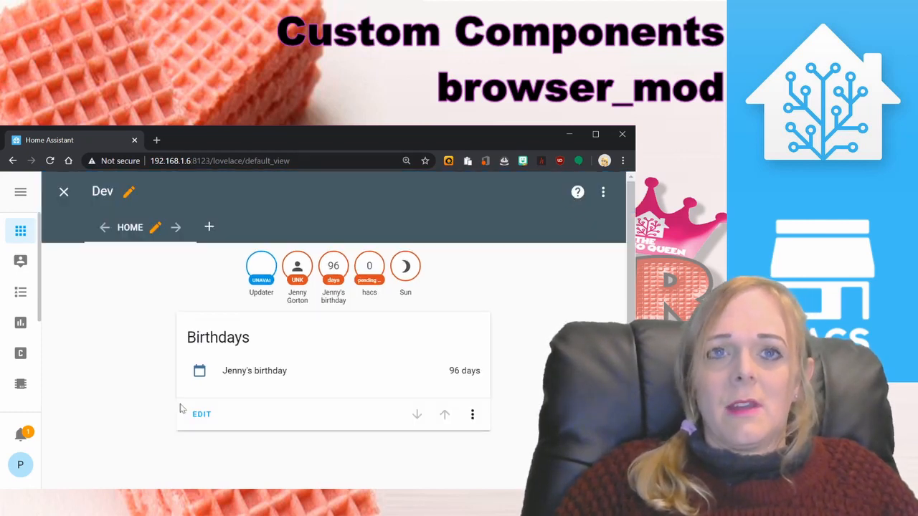
pyautogui.click(201, 415)
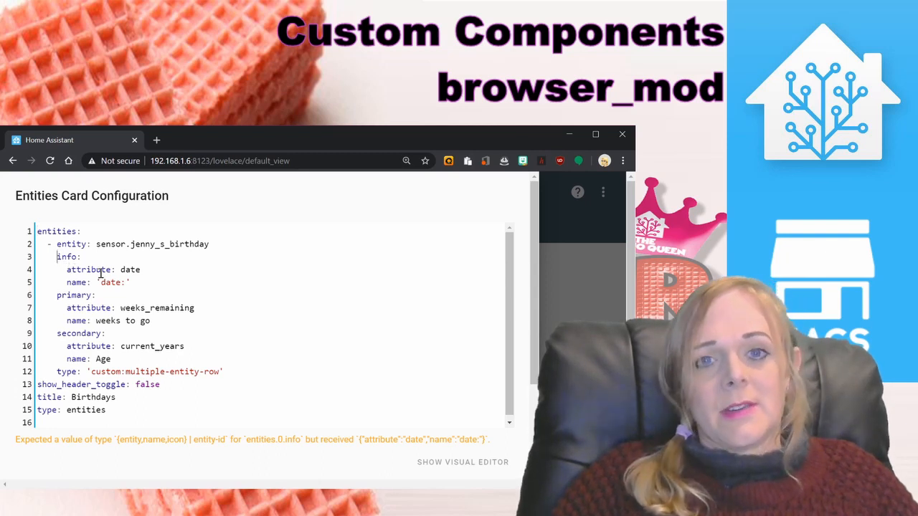
pyautogui.write('send')
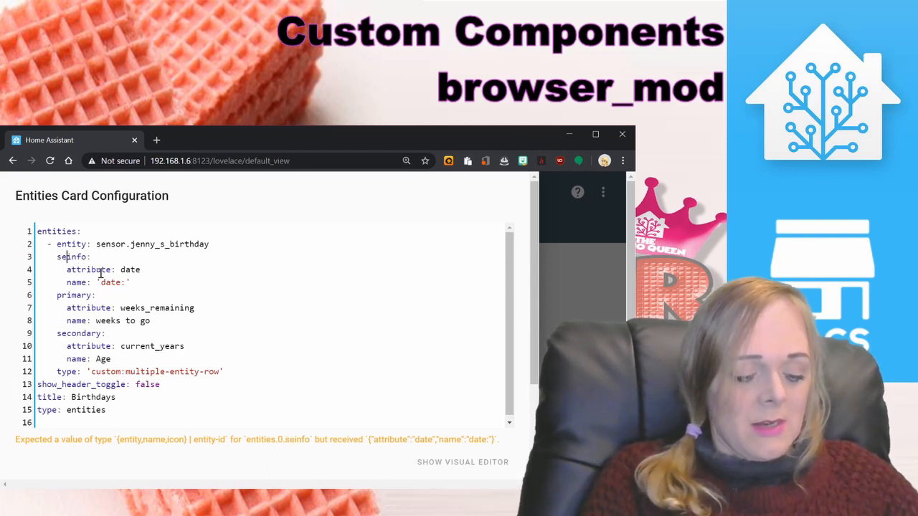
pyautogui.press('BackSpace')
pyautogui.press('BackSpace')
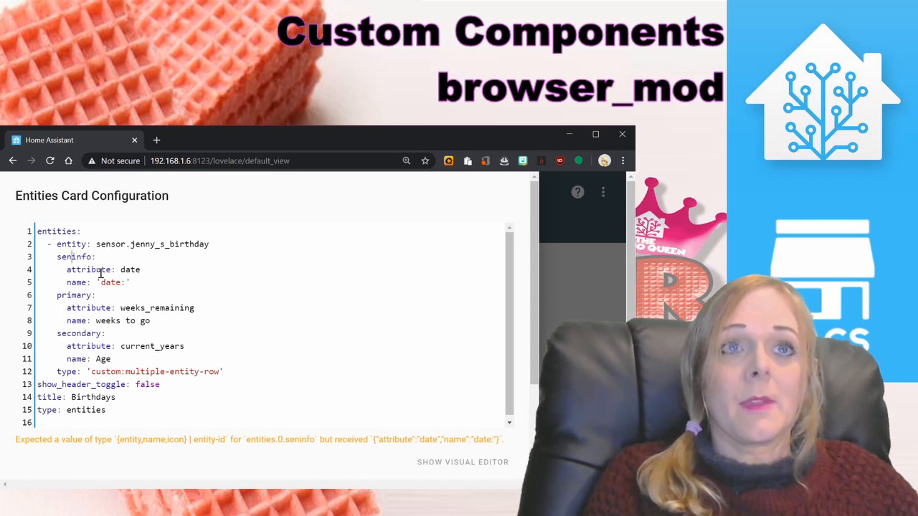
pyautogui.write('condary_')
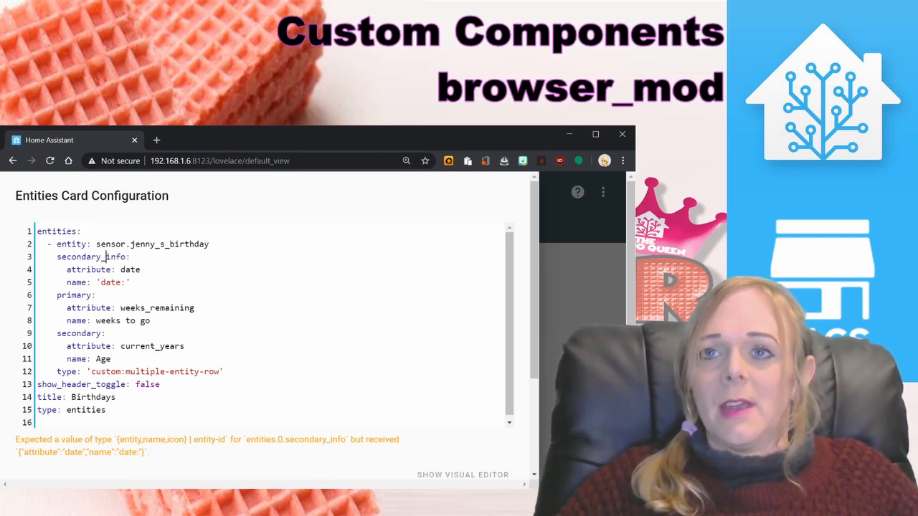
pyautogui.scroll(-2, 513, 452)
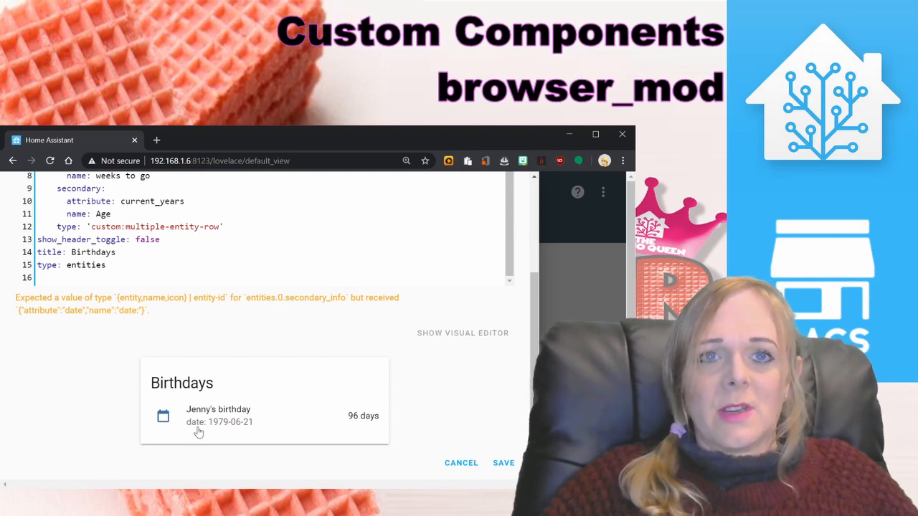
pyautogui.scroll(2, 315, 391)
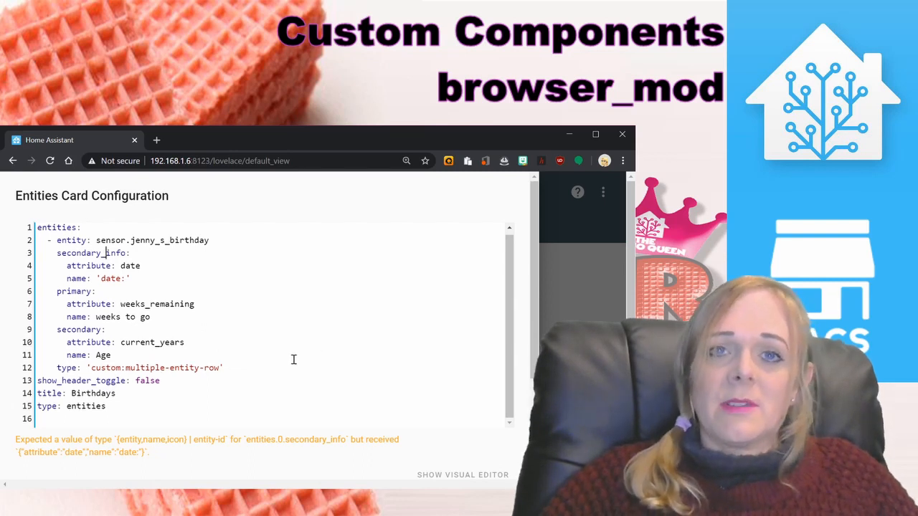
pyautogui.scroll(-1, 387, 452)
pyautogui.scroll(-3, 342, 436)
pyautogui.scroll(4, 354, 305)
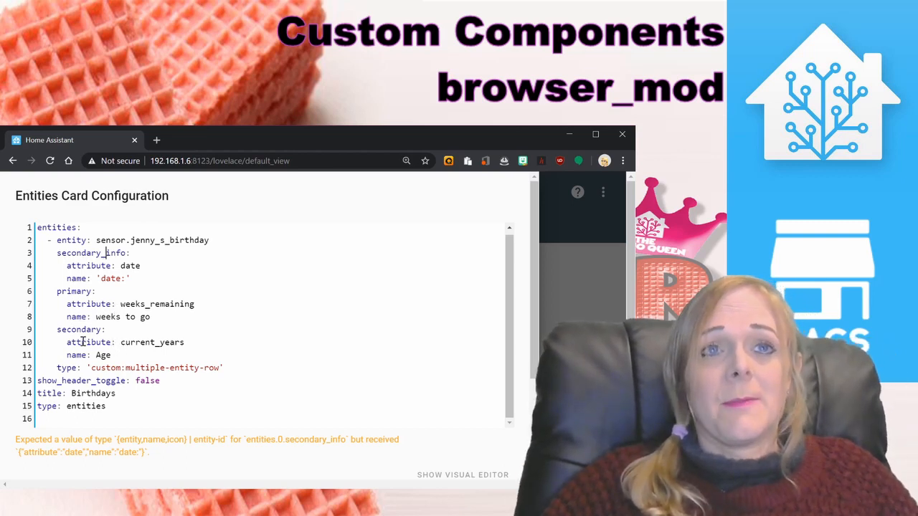
# - Replace the primary key with entities and make its weeks_remaining attribute and "weeks to go" name a list item
pyautogui.doubleClick(77, 289)
pyautogui.write('en')
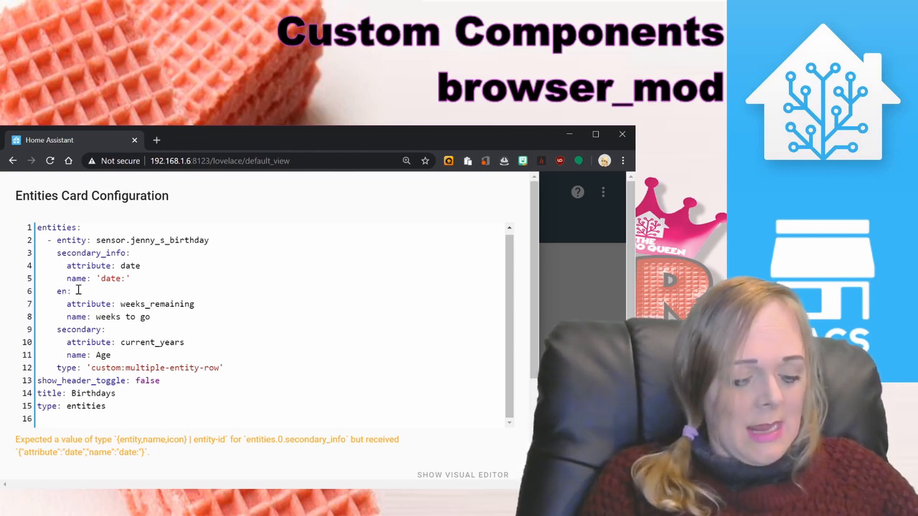
pyautogui.write('tities')
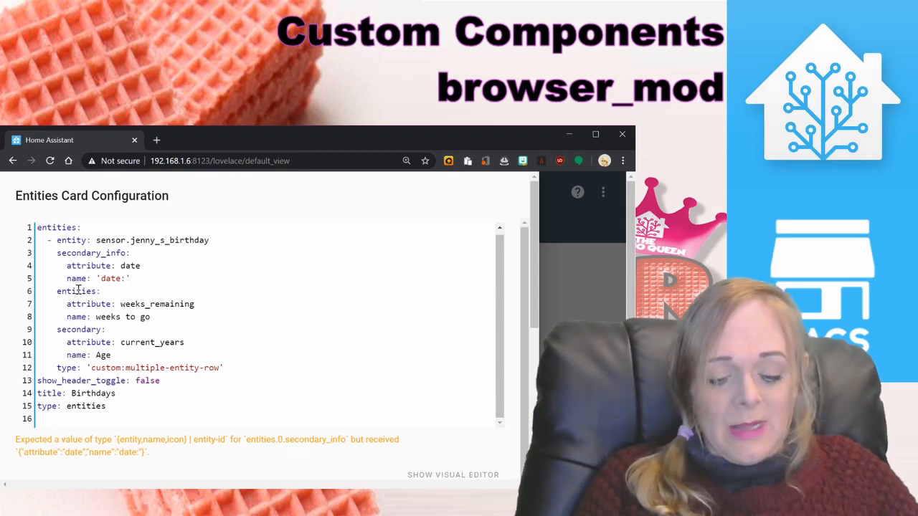
pyautogui.write('-')
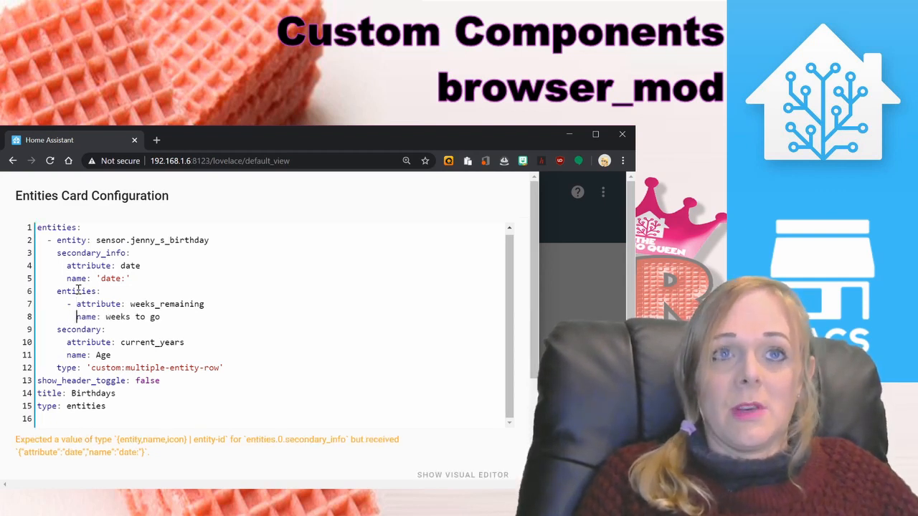
# - Remove the secondary key and make the current_years attribute with the name Age a second list item under entities
pyautogui.press('Down')
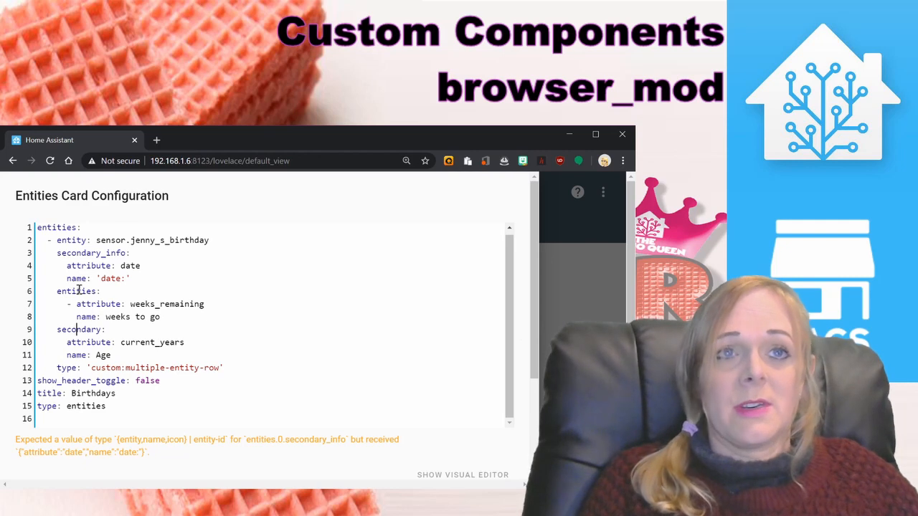
pyautogui.hotkey('shift', 'End')
pyautogui.press('BackSpace')
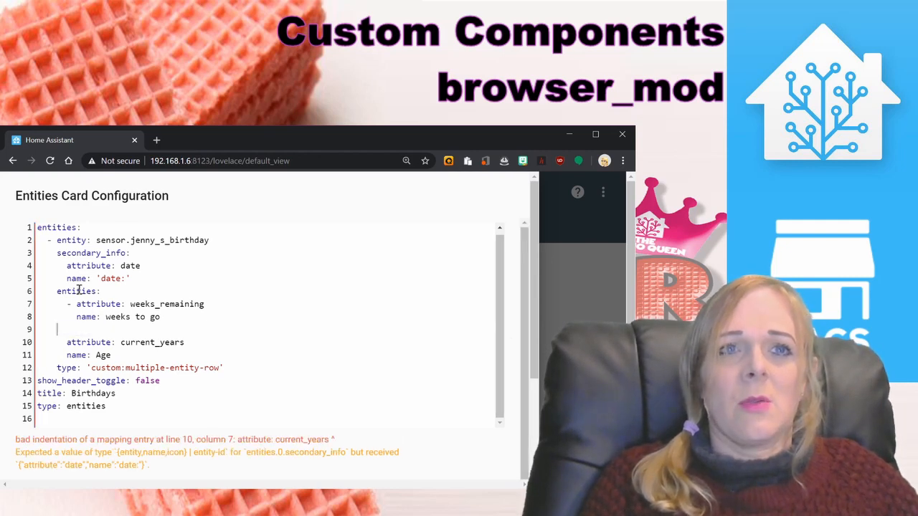
pyautogui.press('BackSpace')
pyautogui.press('BackSpace')
pyautogui.press('BackSpace')
pyautogui.press('BackSpace')
pyautogui.press('BackSpace')
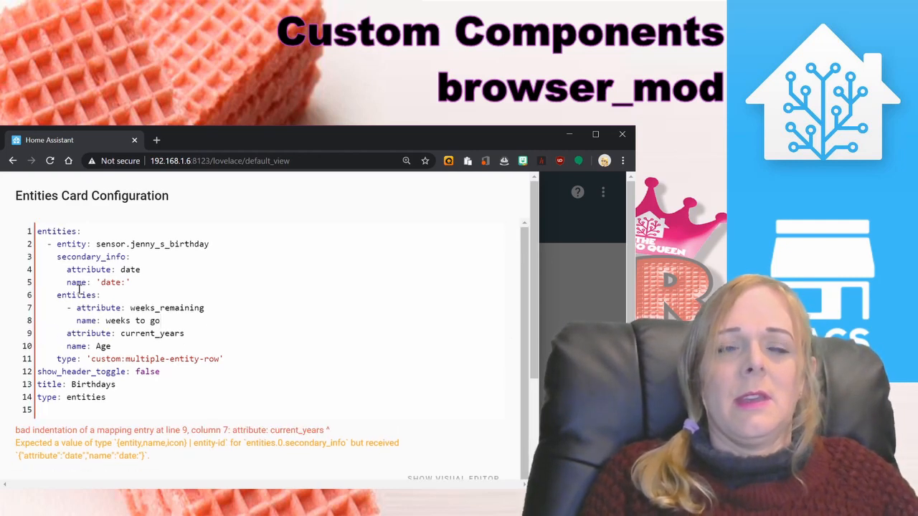
pyautogui.press('Down')
pyautogui.press('Home')
pyautogui.write('-')
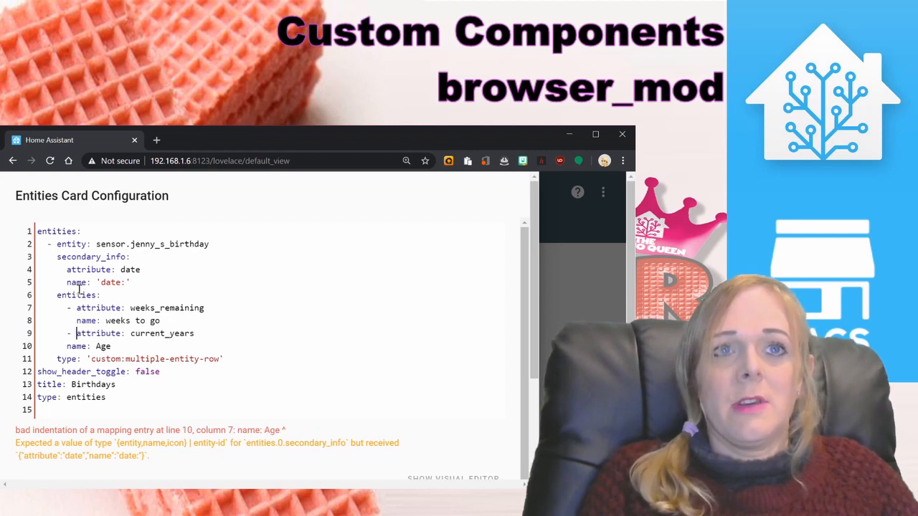
pyautogui.press('Down')
pyautogui.press('Home')
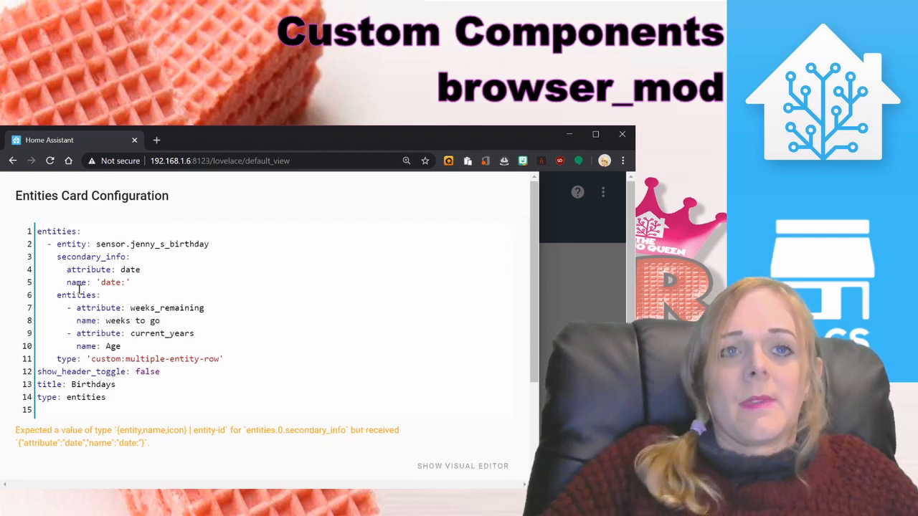
# - Check the Birthdays card preview, save the card configuration and leave dashboard editing
pyautogui.scroll(-2, 246, 449)
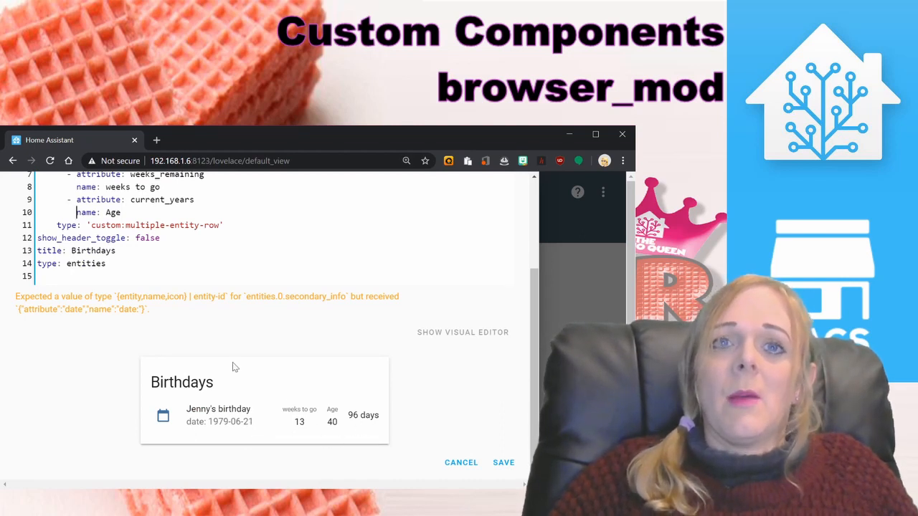
pyautogui.scroll(1, 232, 367)
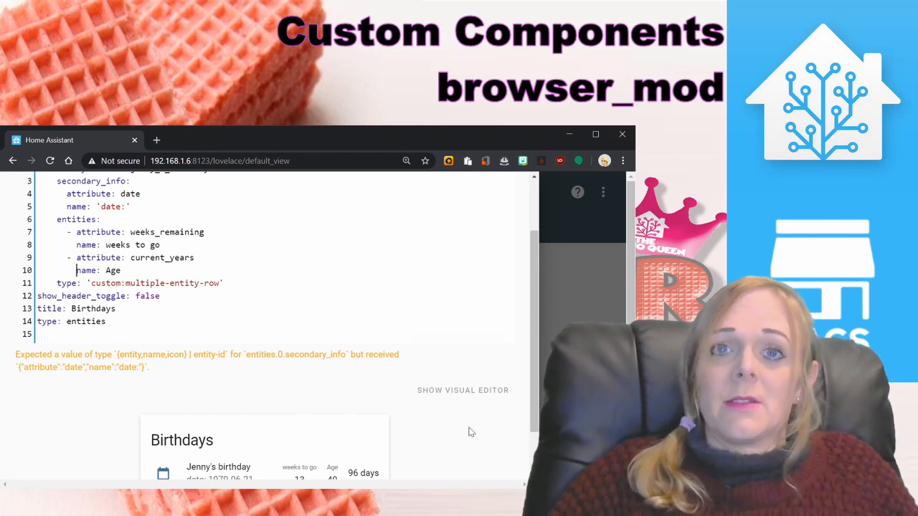
pyautogui.scroll(-1, 469, 433)
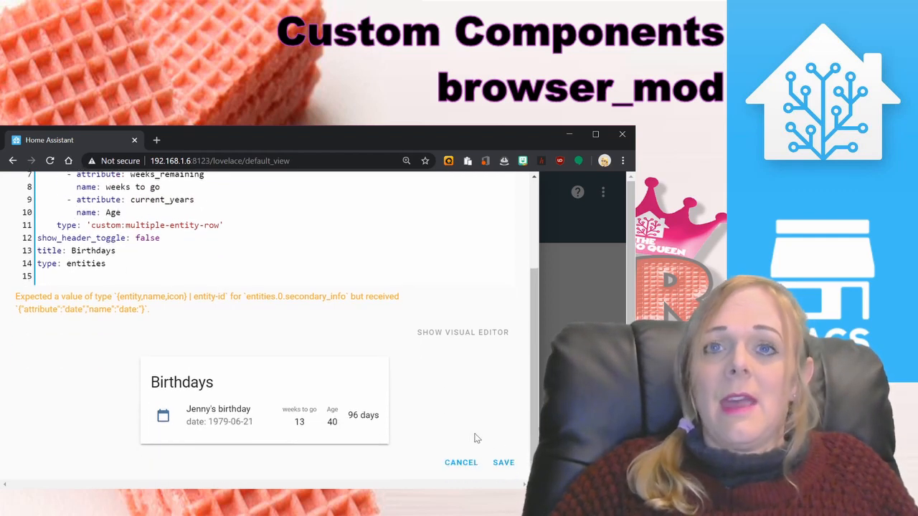
pyautogui.click(503, 463)
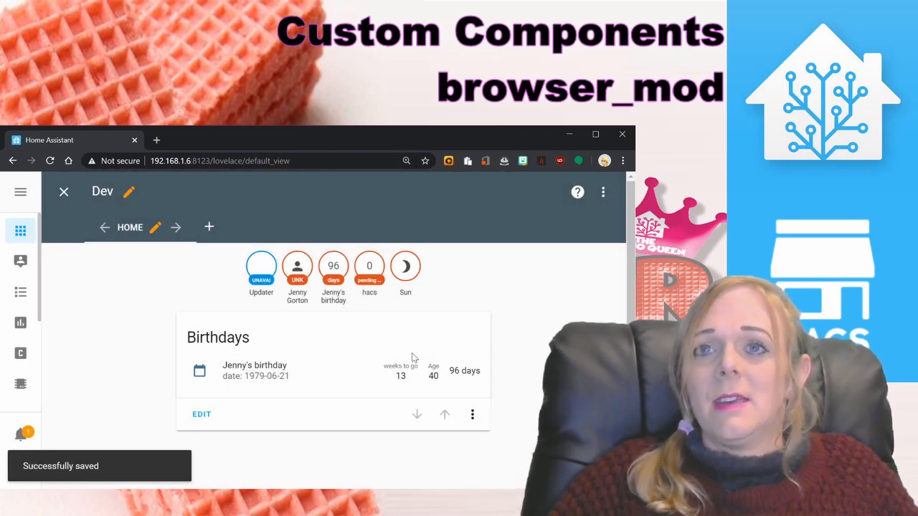
pyautogui.click(66, 199)
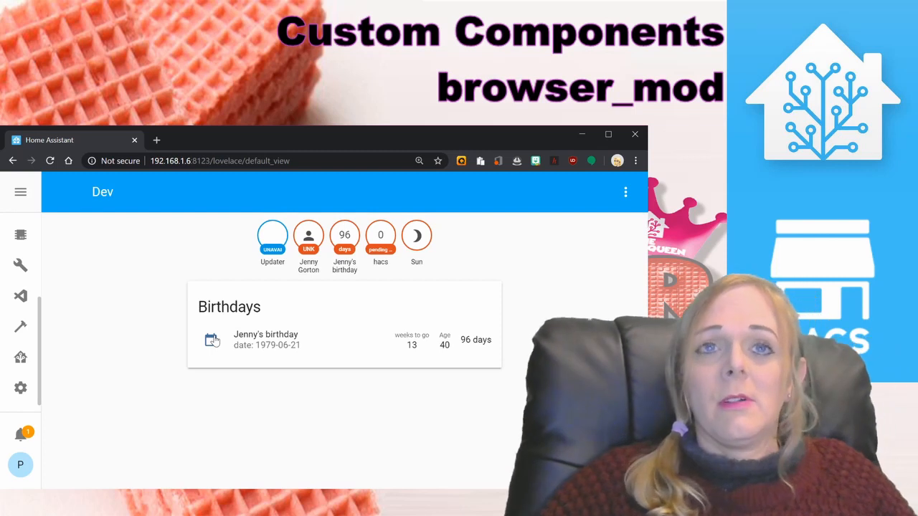
# - View the birthday sensor's history and attributes from the Birthdays card, and close its details
pyautogui.click(213, 341)
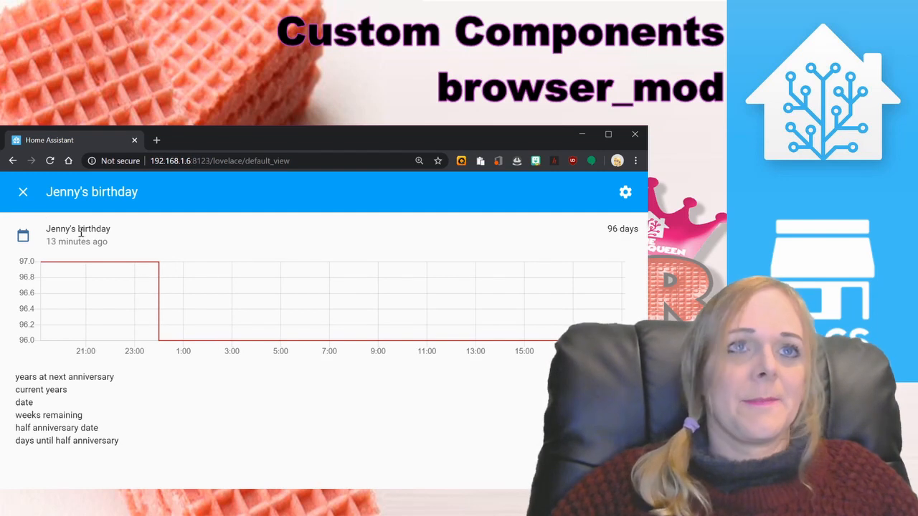
pyautogui.click(23, 193)
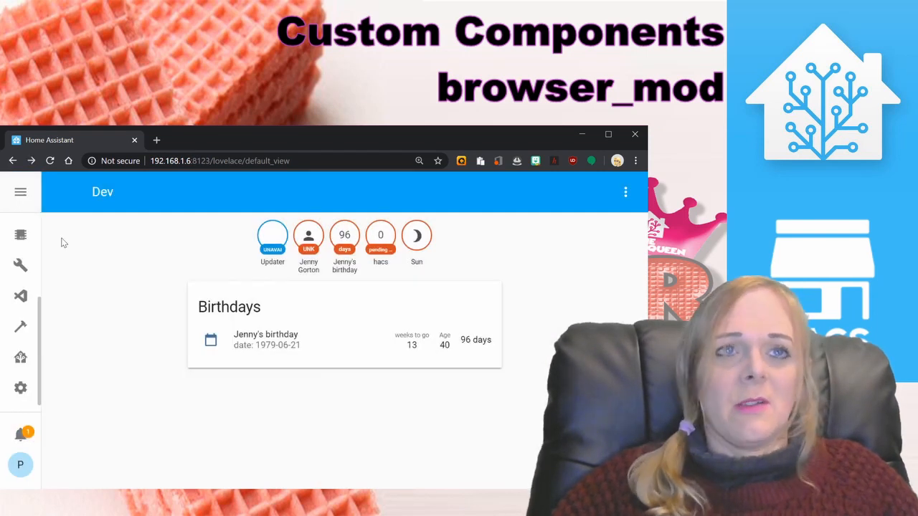
# - Search the Home Assistant Community Store integrations for "browser" and open the Browser mod repository
pyautogui.scroll(3, 21, 336)
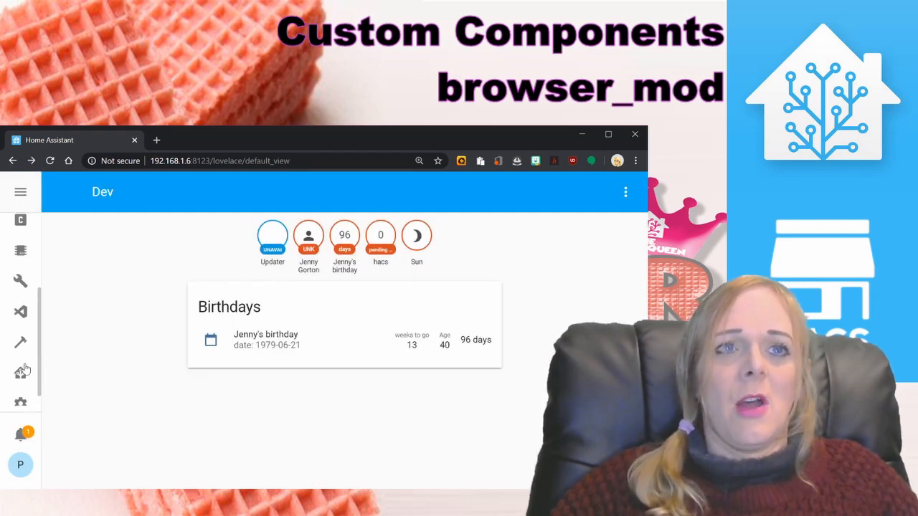
pyautogui.click(21, 315)
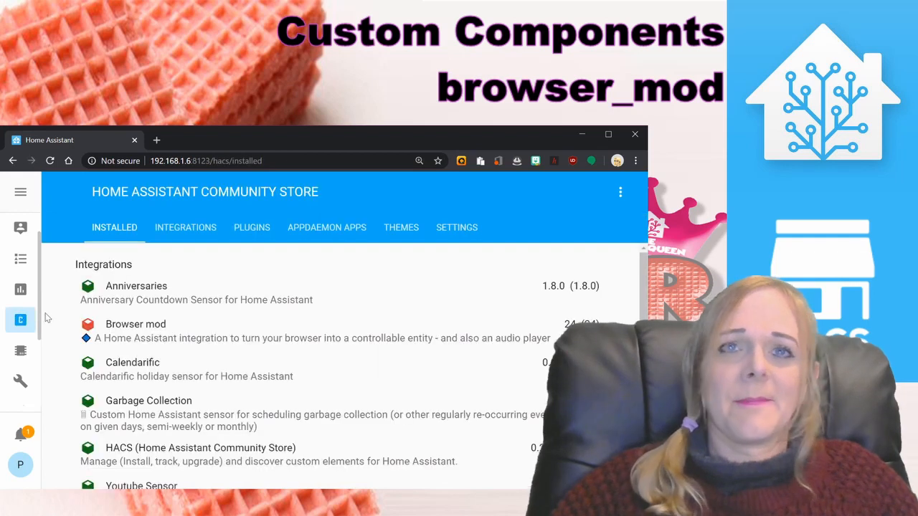
pyautogui.click(201, 228)
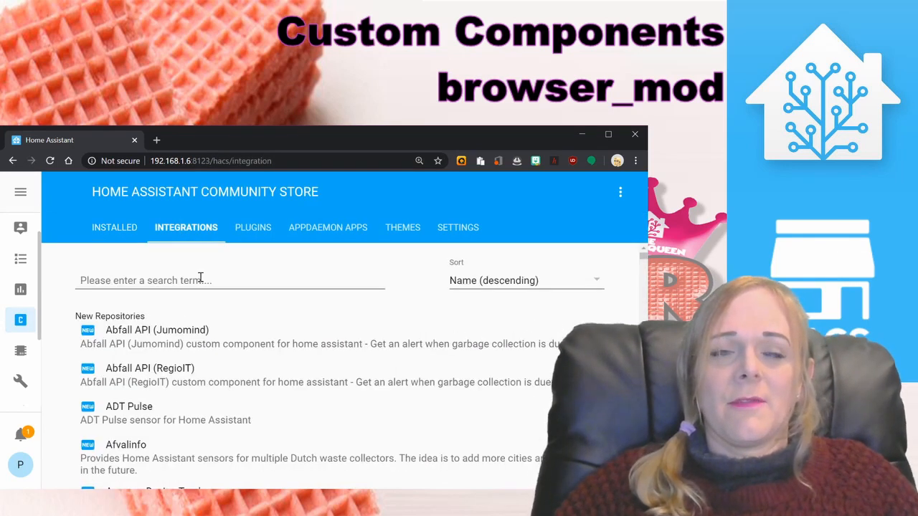
pyautogui.click(200, 278)
pyautogui.write('browser')
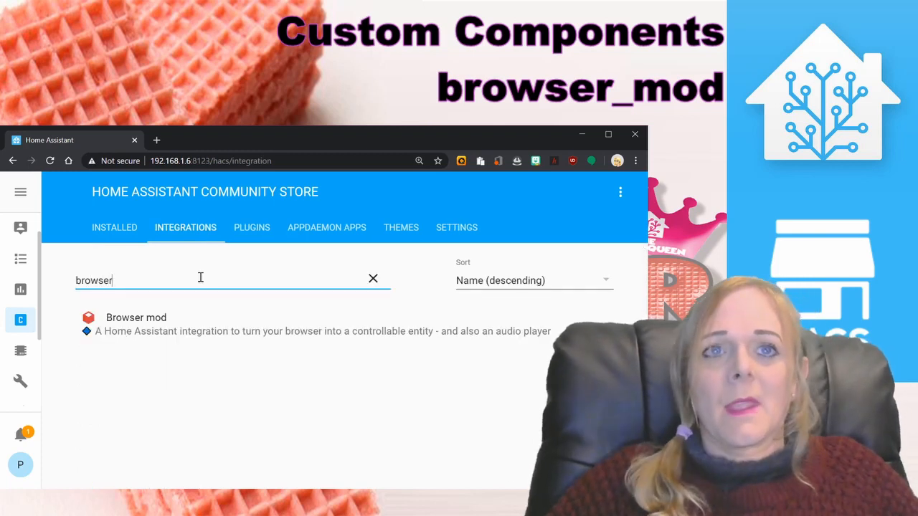
pyautogui.click(146, 318)
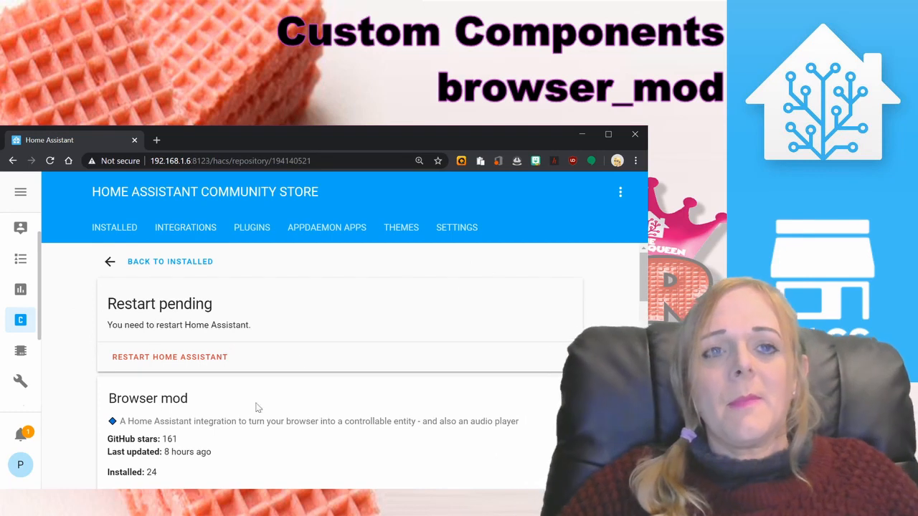
# - Review the Browser mod installation details and restart Home Assistant, confirming the restart
pyautogui.scroll(-2, 258, 405)
pyautogui.scroll(-1, 271, 347)
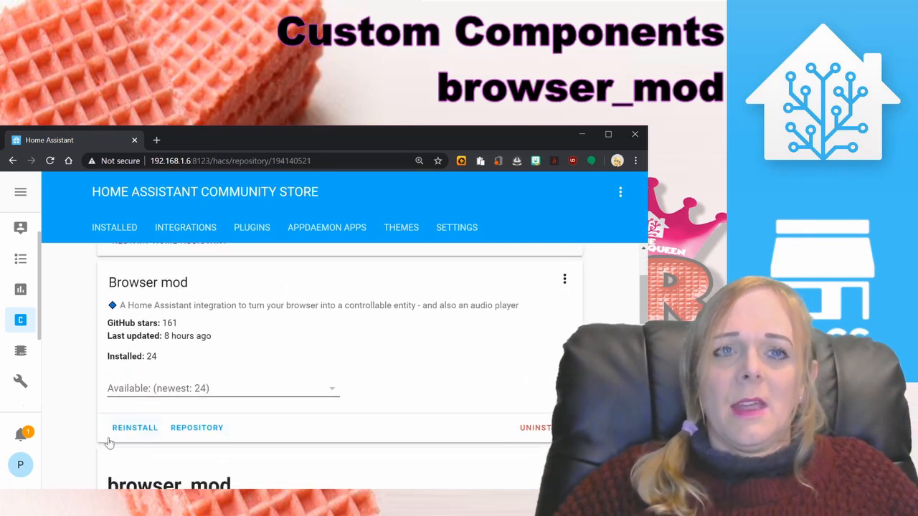
pyautogui.scroll(3, 255, 389)
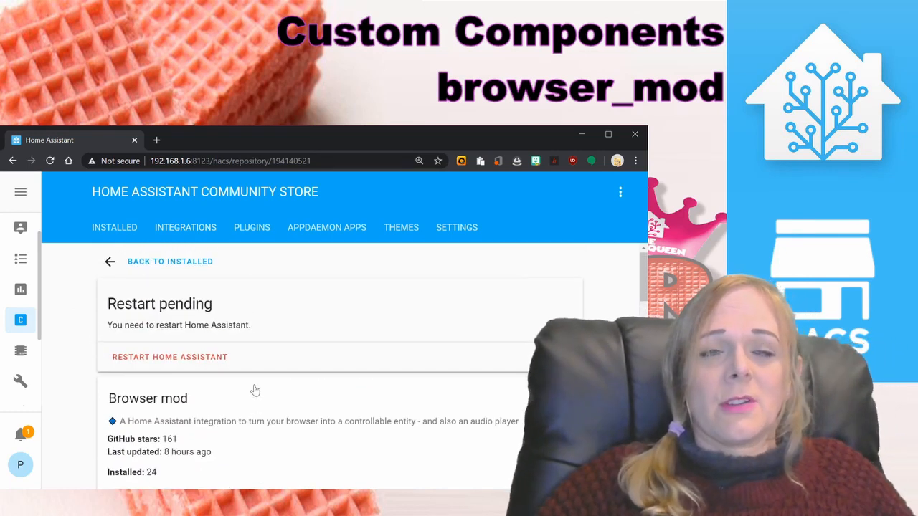
pyautogui.click(197, 360)
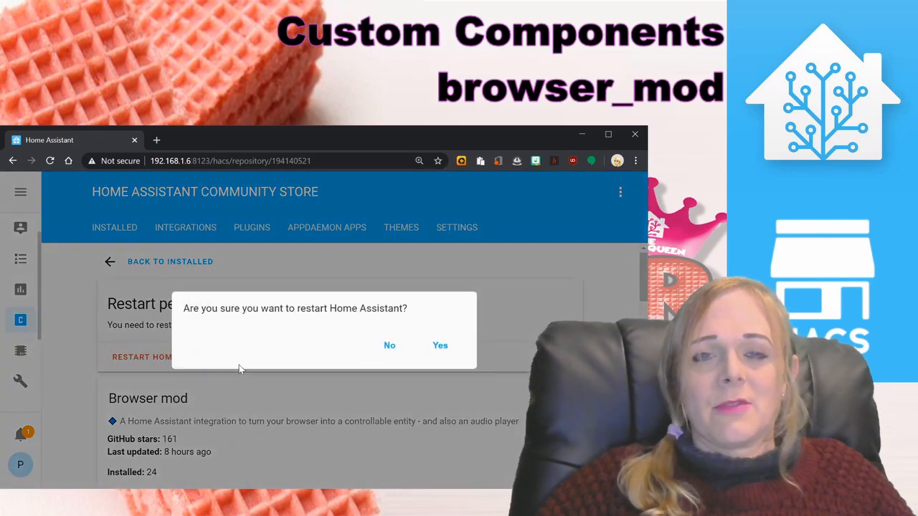
pyautogui.click(429, 355)
pyautogui.click(436, 346)
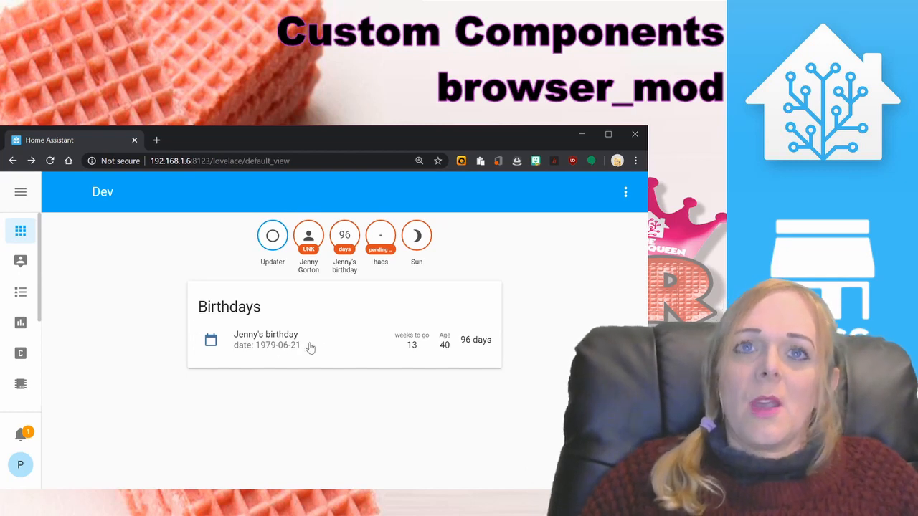
# - Review the popup_cards entry for the birthday sensor in the dashboard's raw configuration, and leave dashboard editing without changes
pyautogui.click(629, 192)
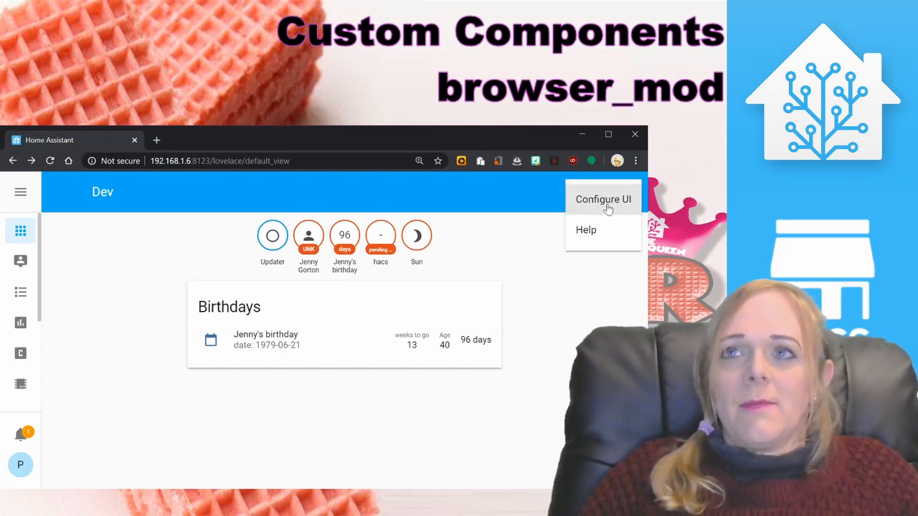
pyautogui.click(609, 201)
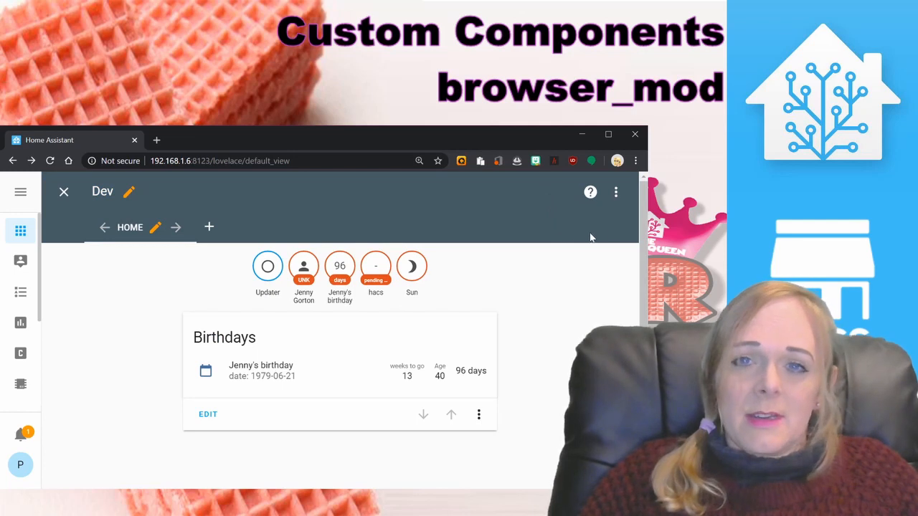
pyautogui.click(616, 194)
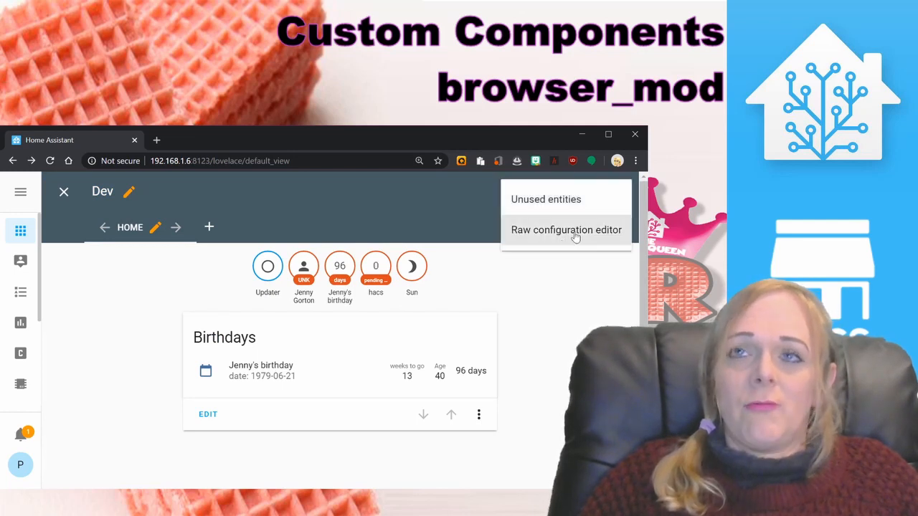
pyautogui.click(563, 233)
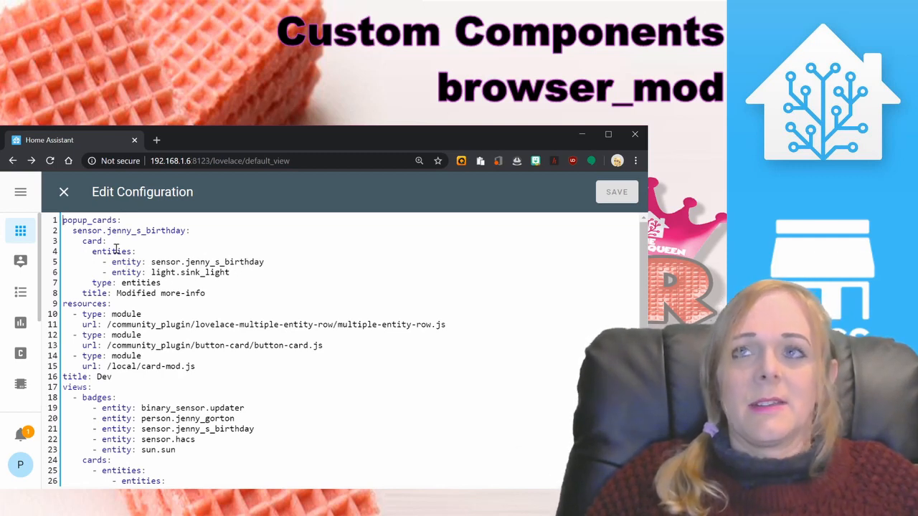
pyautogui.click(63, 192)
pyautogui.click(60, 195)
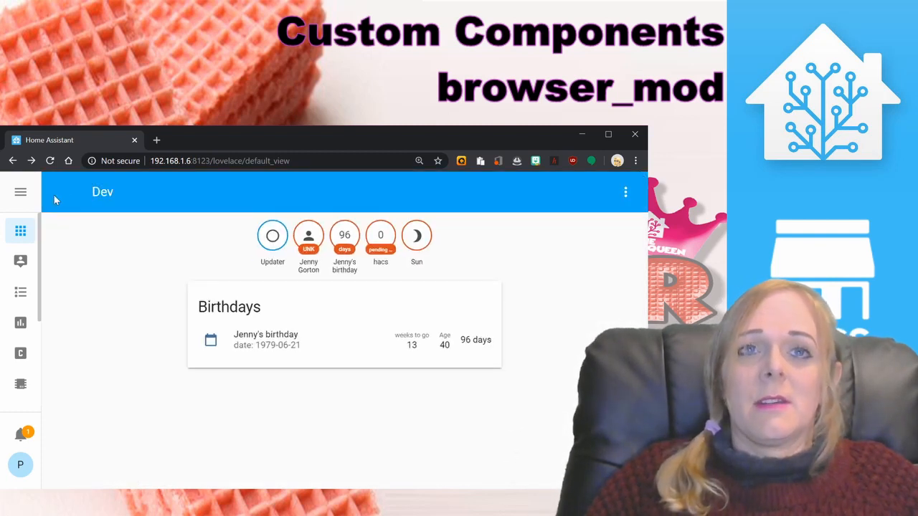
# - Open the birthday sensor's popup from the Birthdays card, test the Sink Light by switching it off and on, and close the popup
pyautogui.click(211, 342)
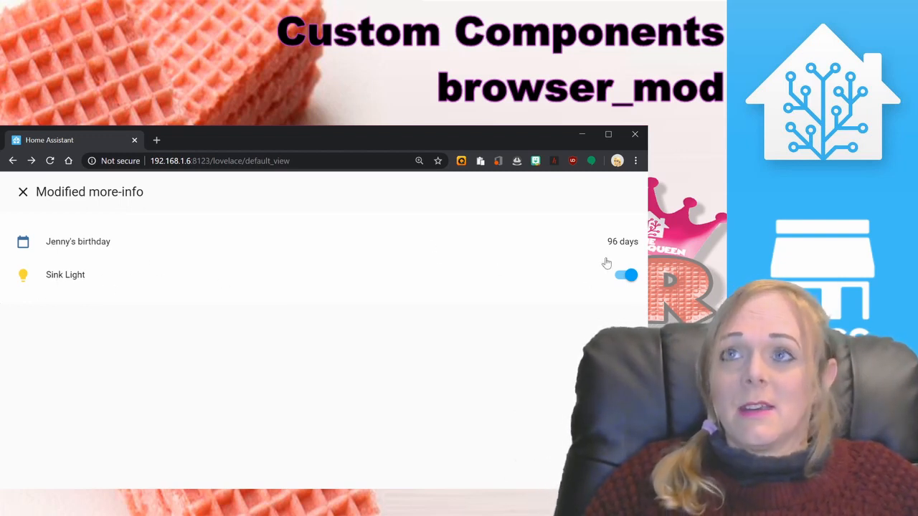
pyautogui.click(631, 277)
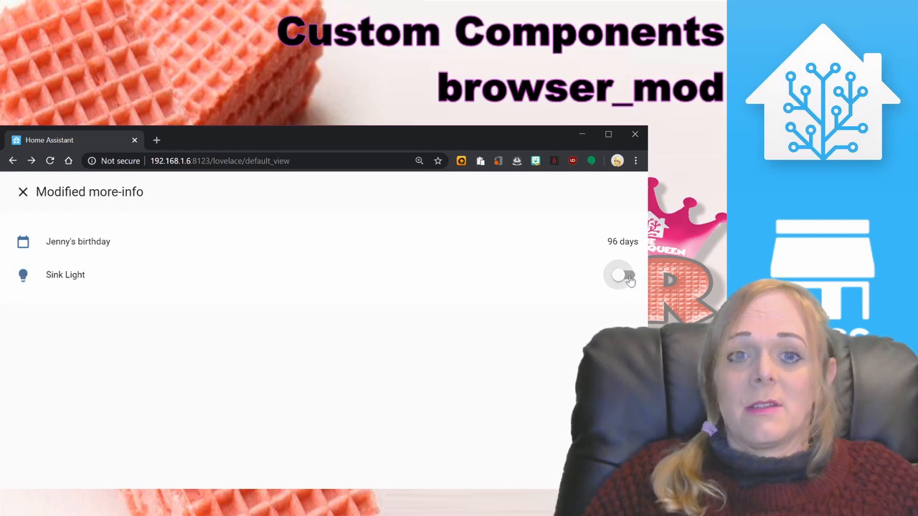
pyautogui.click(630, 279)
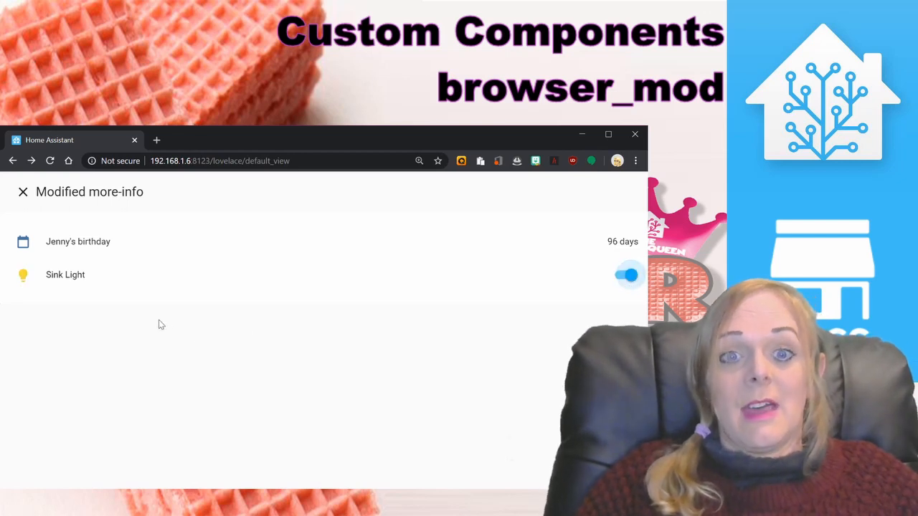
pyautogui.click(27, 199)
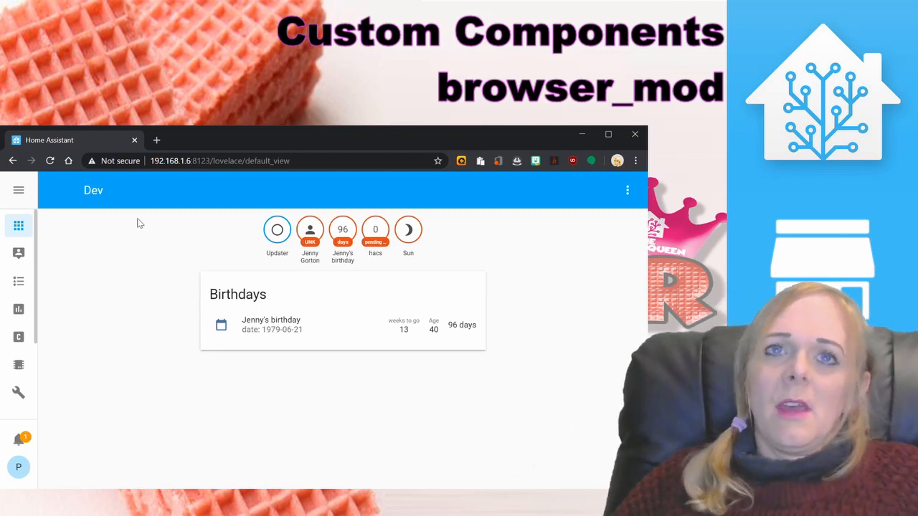
# - View the attribute rows in the birthday sensor's popup, close it, and open the dashboard's raw configuration
pyautogui.click(223, 327)
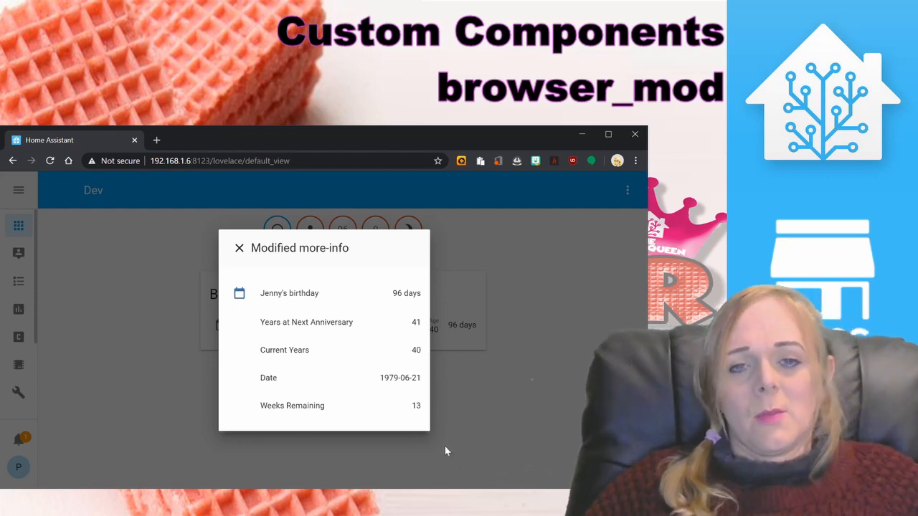
pyautogui.click(240, 248)
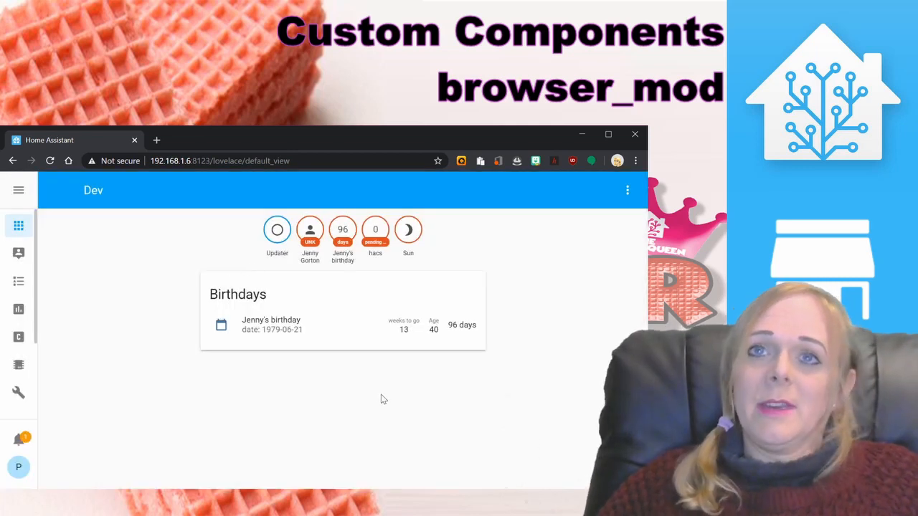
pyautogui.click(627, 190)
pyautogui.click(615, 201)
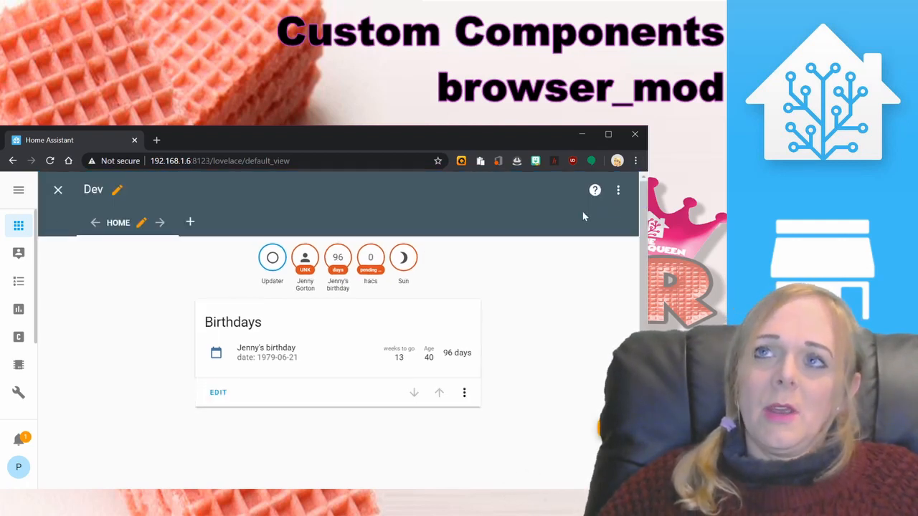
pyautogui.click(621, 194)
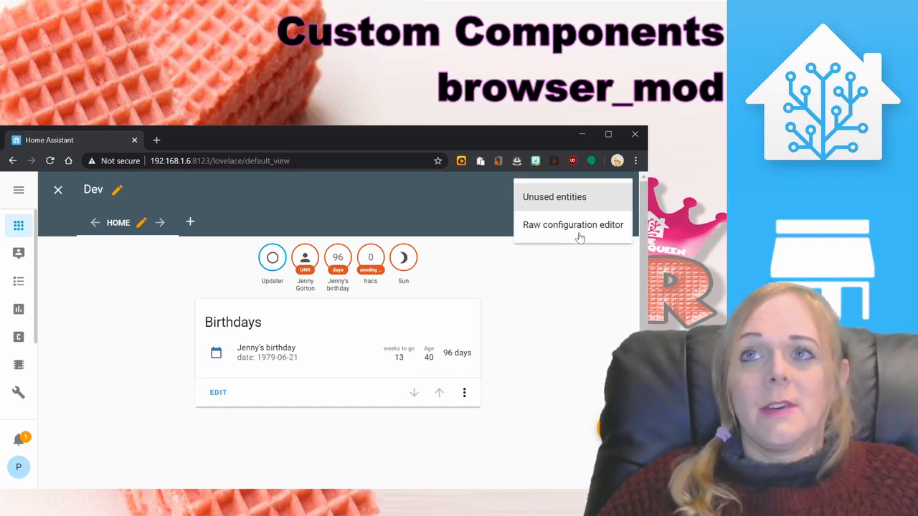
pyautogui.click(578, 236)
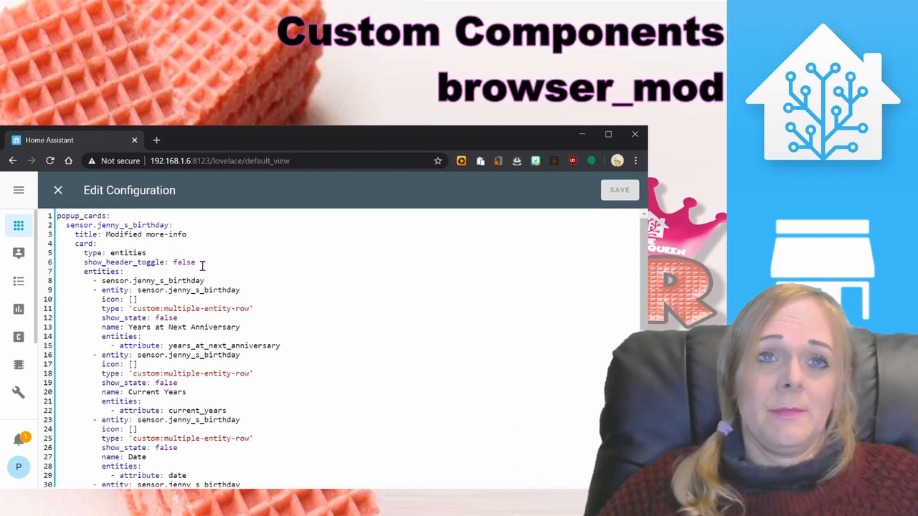
# - Examine the custom:multiple-entity-row entries under popup_cards, leave dashboard editing, and compare them with the birthday sensor's popup
pyautogui.scroll(-2, 202, 266)
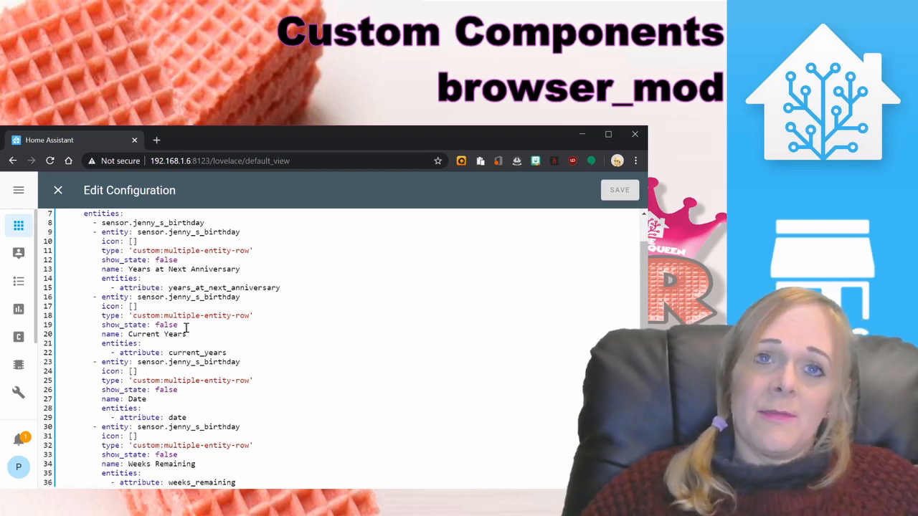
pyautogui.scroll(-1, 220, 409)
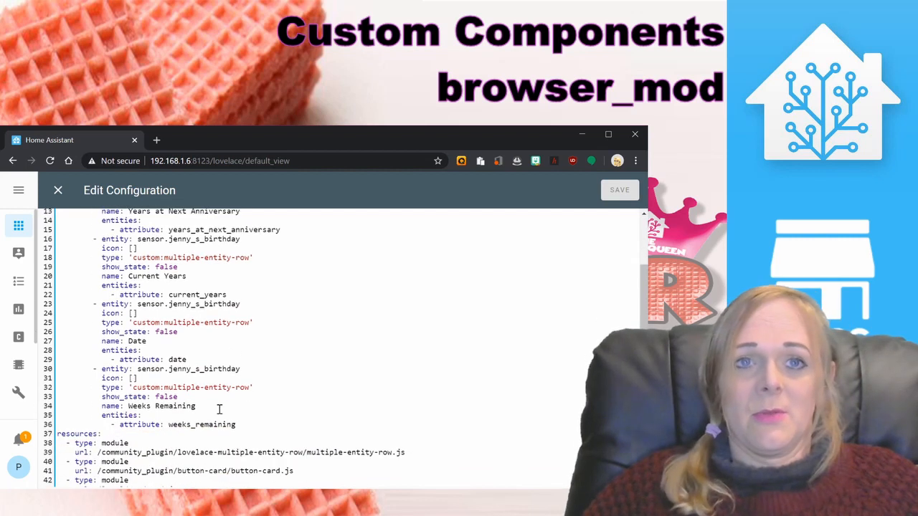
pyautogui.scroll(1, 220, 409)
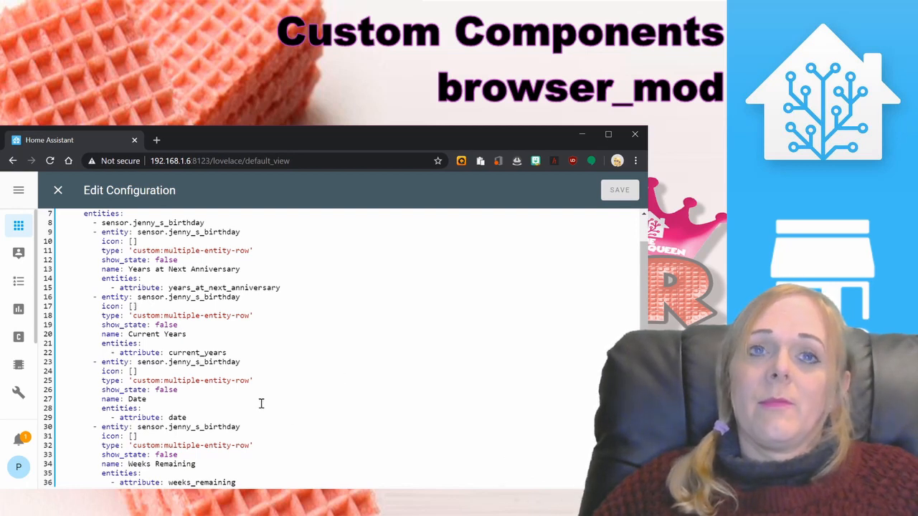
pyautogui.scroll(1, 261, 404)
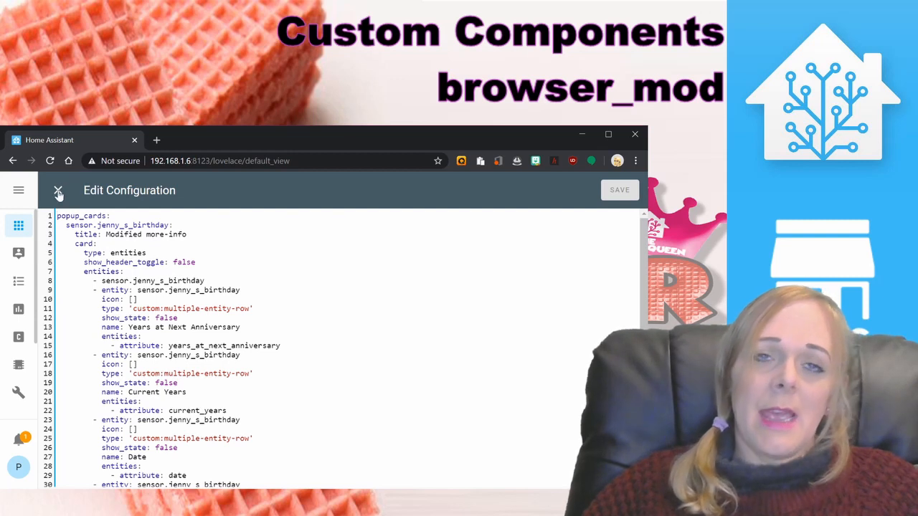
pyautogui.click(58, 193)
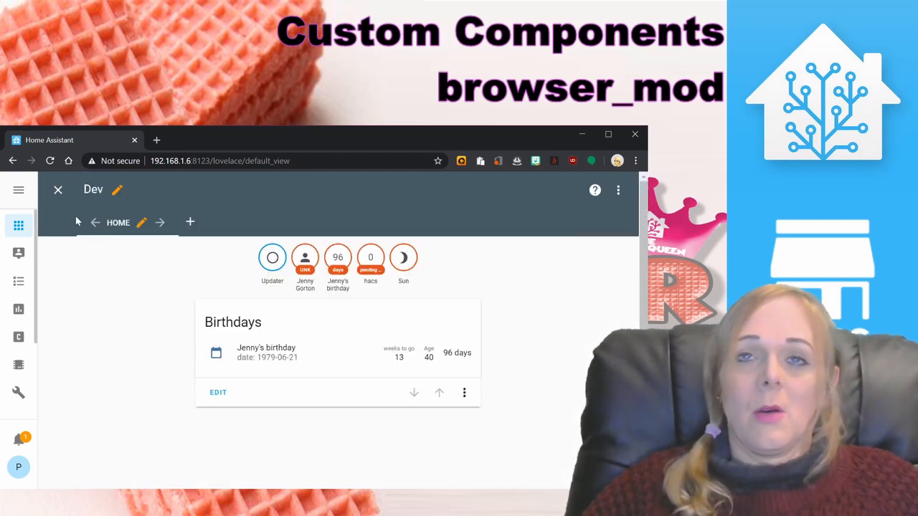
pyautogui.click(57, 191)
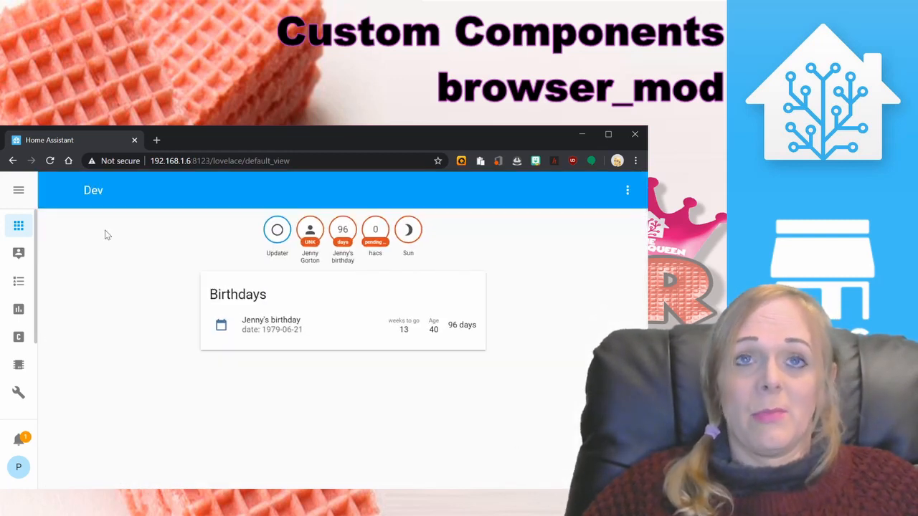
pyautogui.click(227, 337)
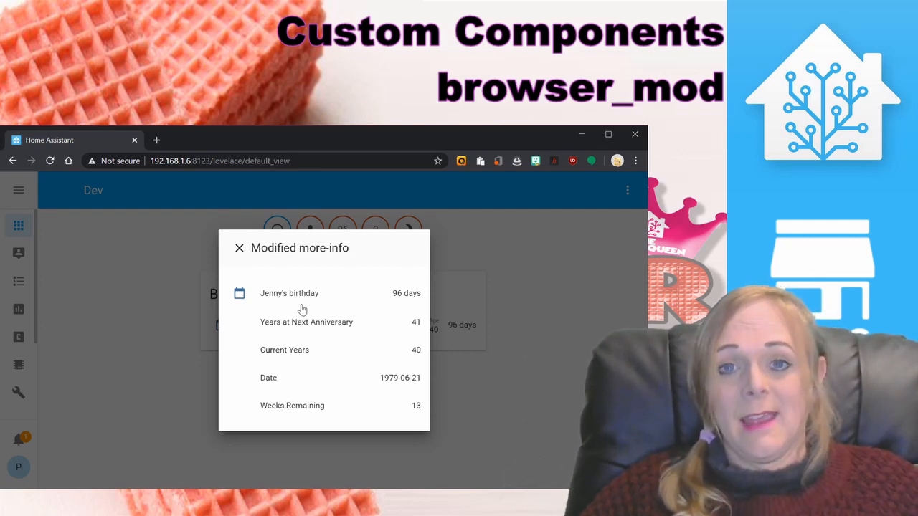
pyautogui.click(239, 248)
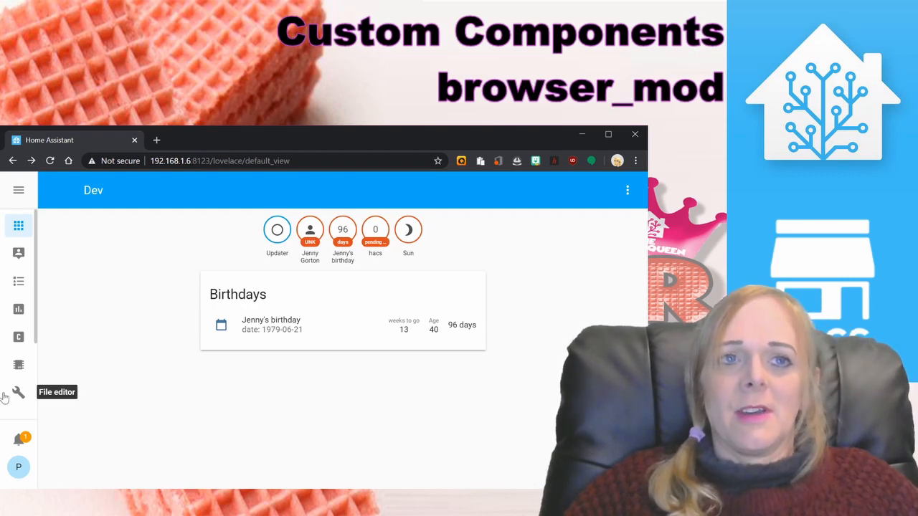
# - Open the entity states in Developer Tools, clear the "birth" entity filter, and find the browser_mod light entity
pyautogui.scroll(-3, 22, 387)
pyautogui.click(20, 347)
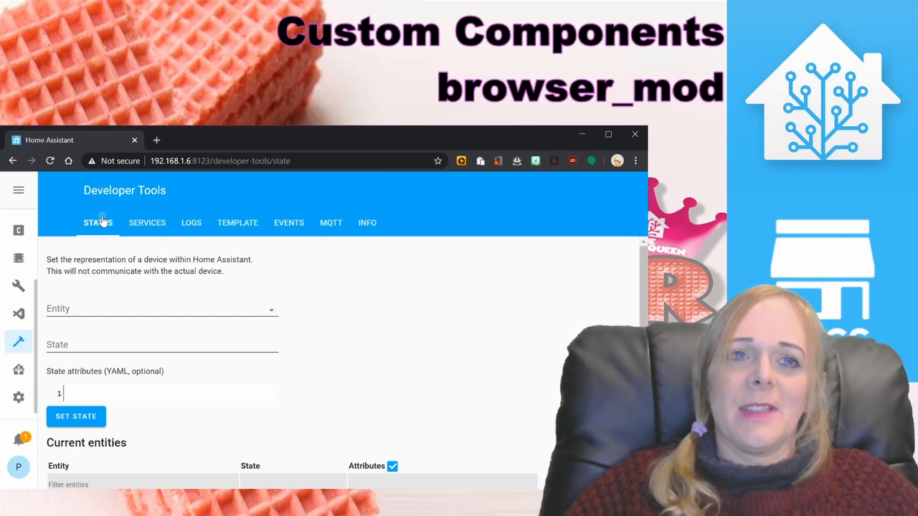
pyautogui.scroll(-3, 265, 342)
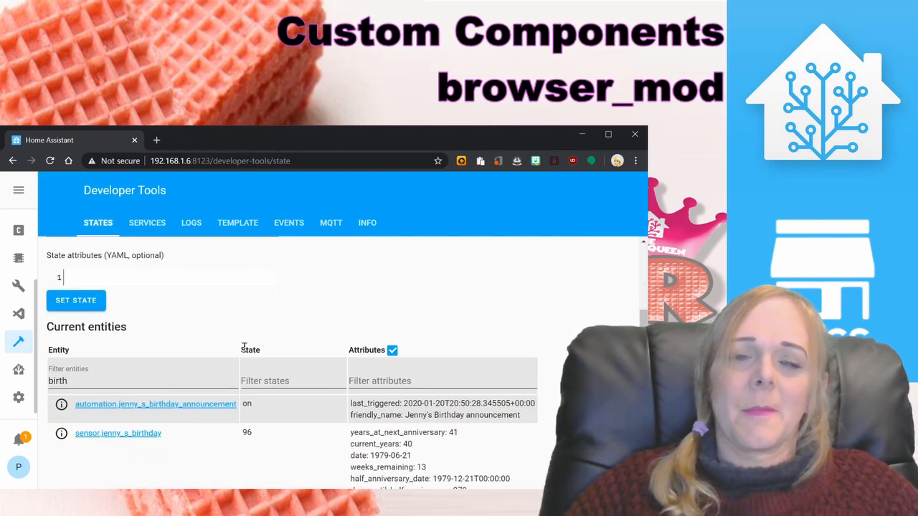
pyautogui.click(171, 375)
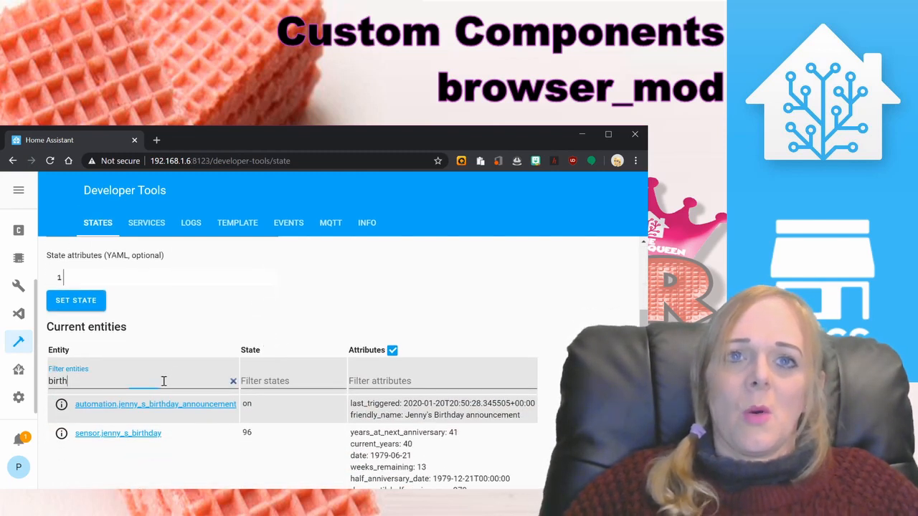
pyautogui.click(233, 384)
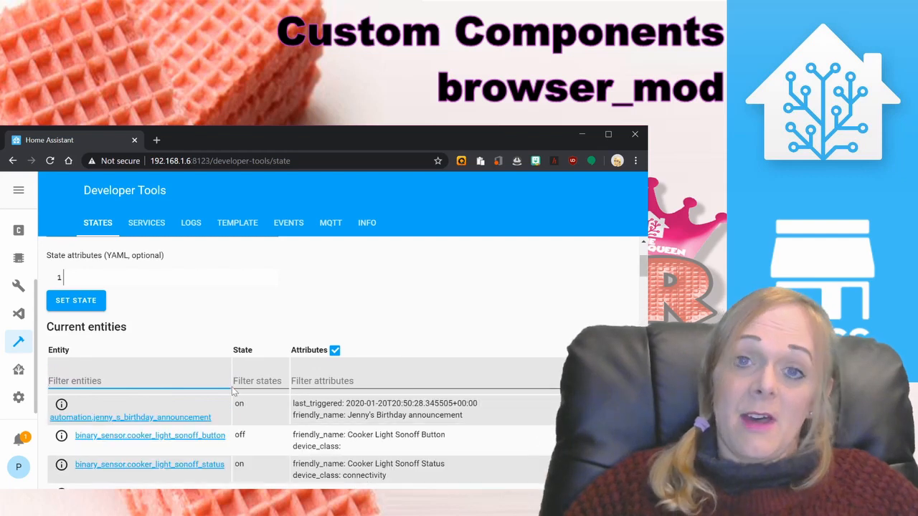
pyautogui.scroll(-4, 243, 349)
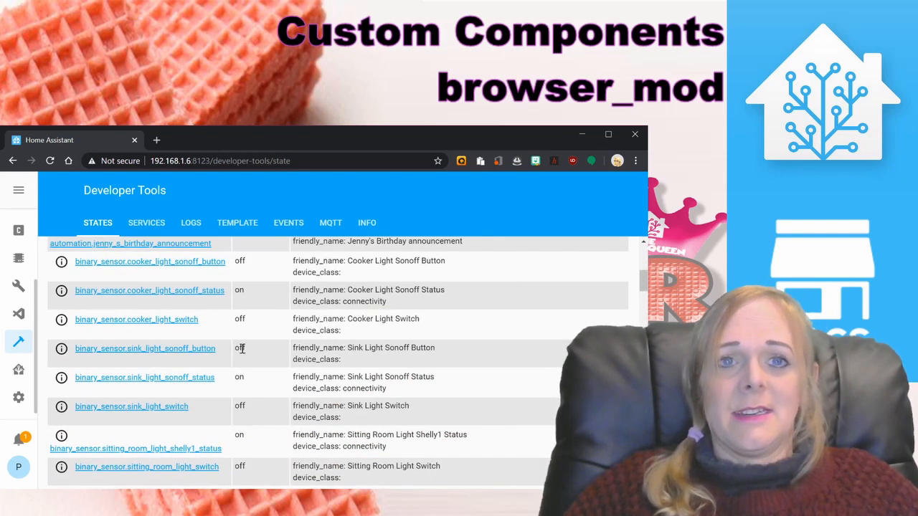
pyautogui.scroll(-3, 243, 349)
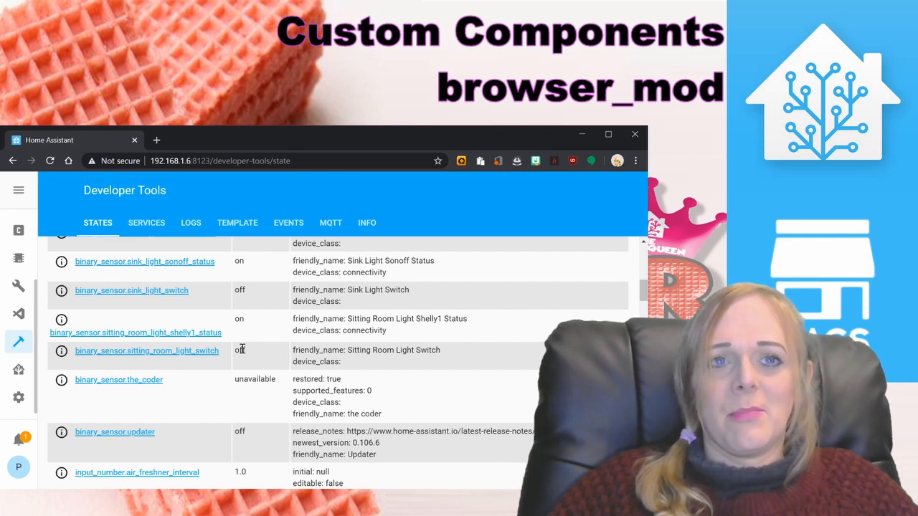
pyautogui.scroll(-3, 241, 350)
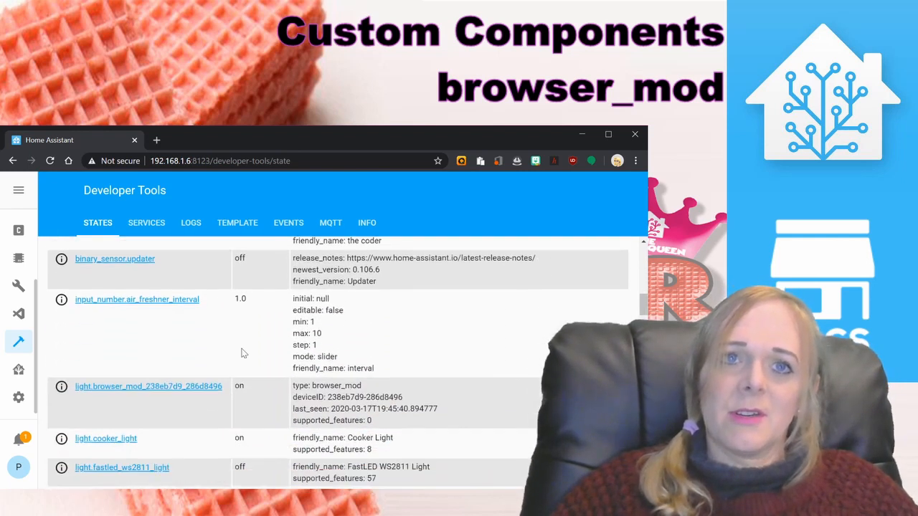
pyautogui.scroll(-1, 240, 353)
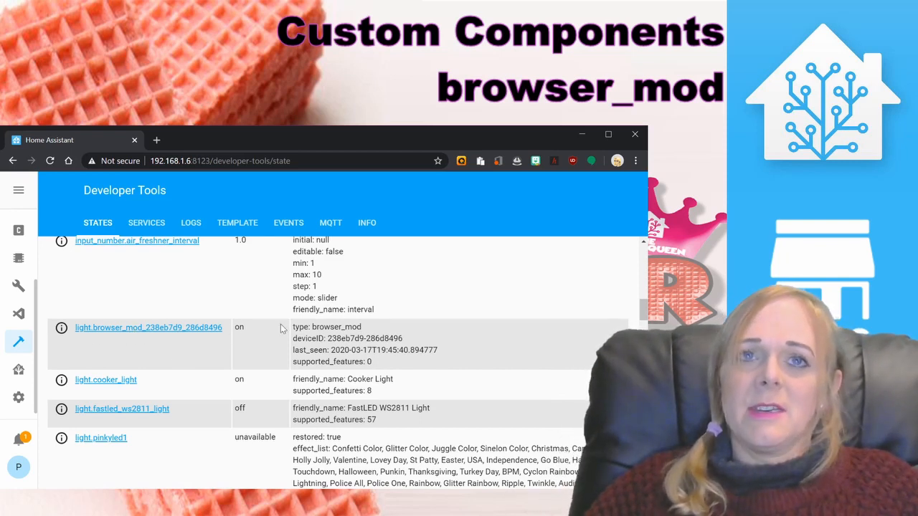
# - Open the browser_mod light's details, test its screen blackout by switching it off and on twice, and close the details
pyautogui.click(62, 327)
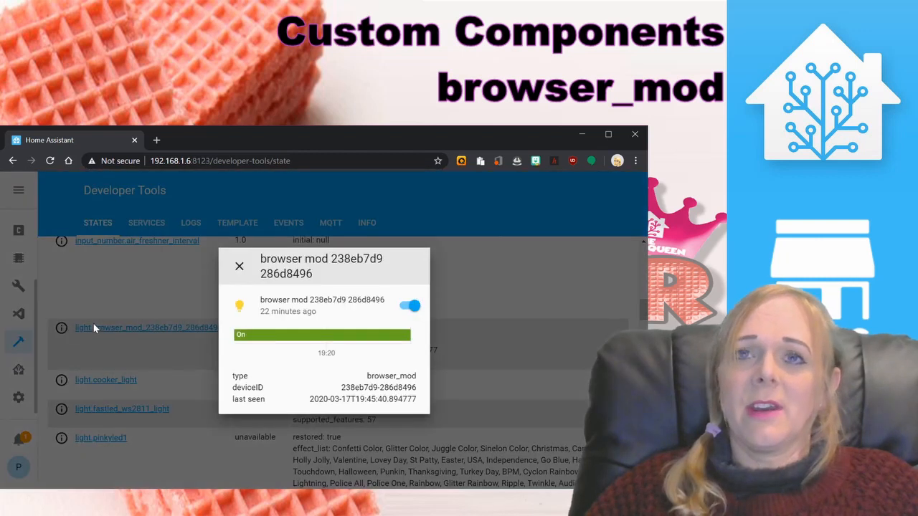
pyautogui.click(412, 308)
pyautogui.click(411, 309)
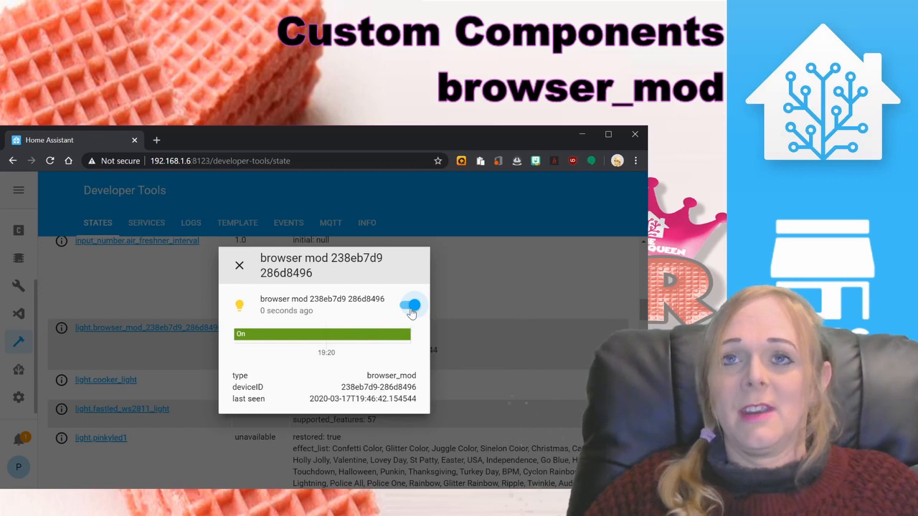
pyautogui.click(412, 309)
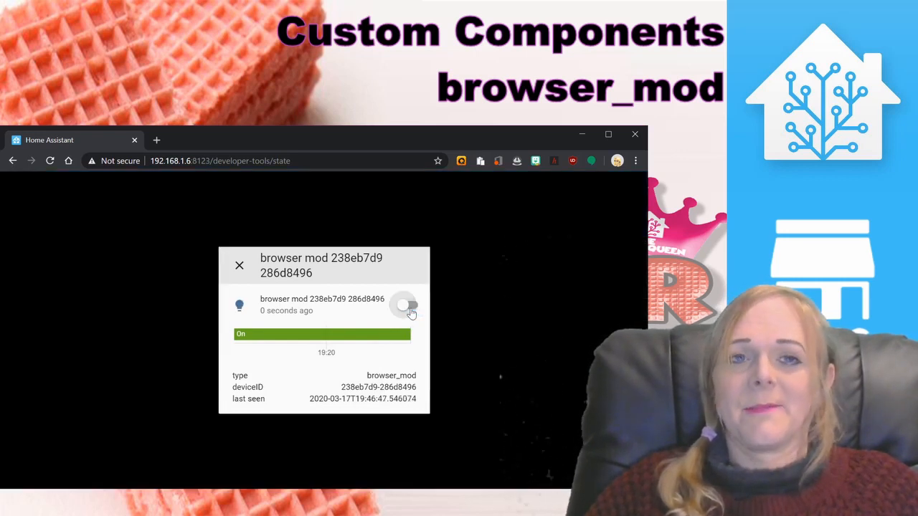
pyautogui.click(410, 307)
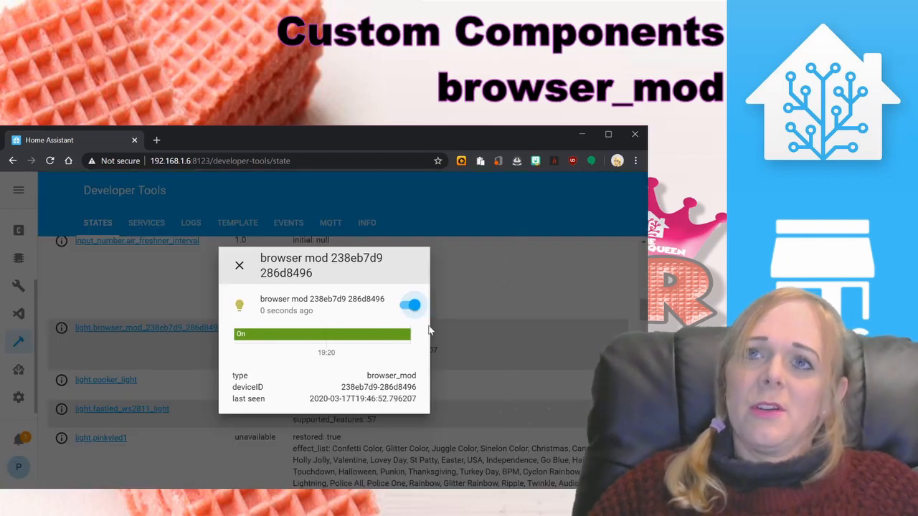
pyautogui.click(240, 266)
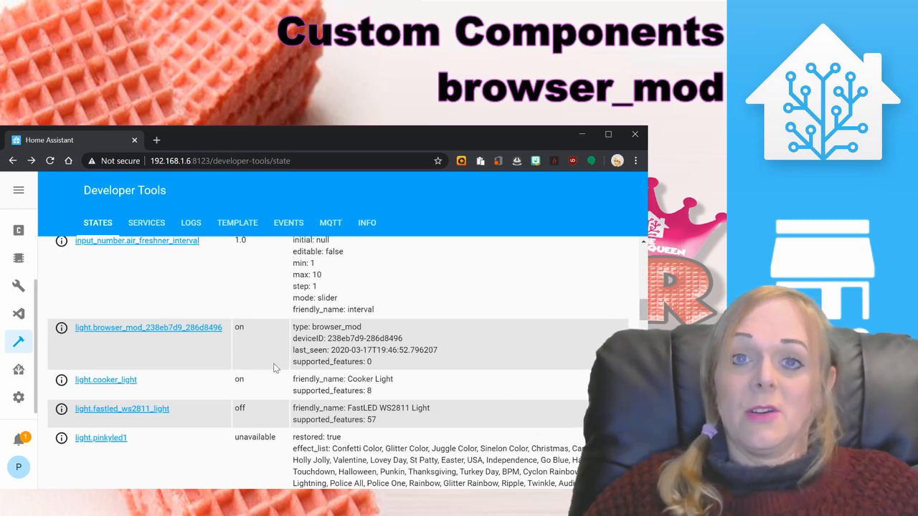
# - Find the browser_mod media player in the entity states, view its details, and close them
pyautogui.scroll(-2, 276, 368)
pyautogui.scroll(-3, 276, 368)
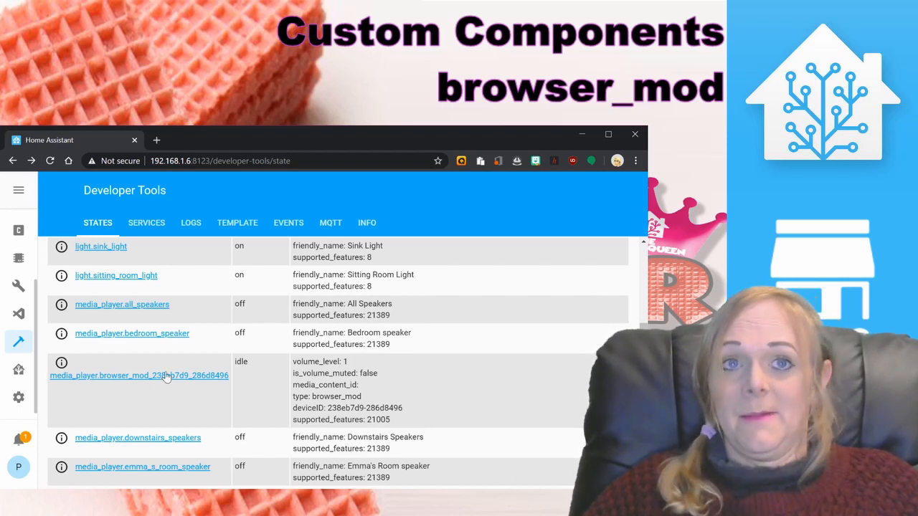
pyautogui.click(69, 363)
pyautogui.moveTo(342, 319)
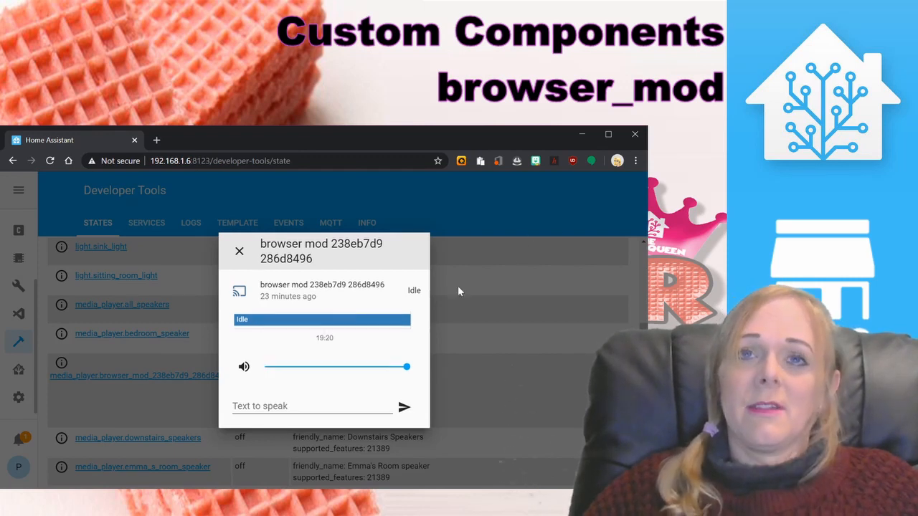
pyautogui.click(239, 250)
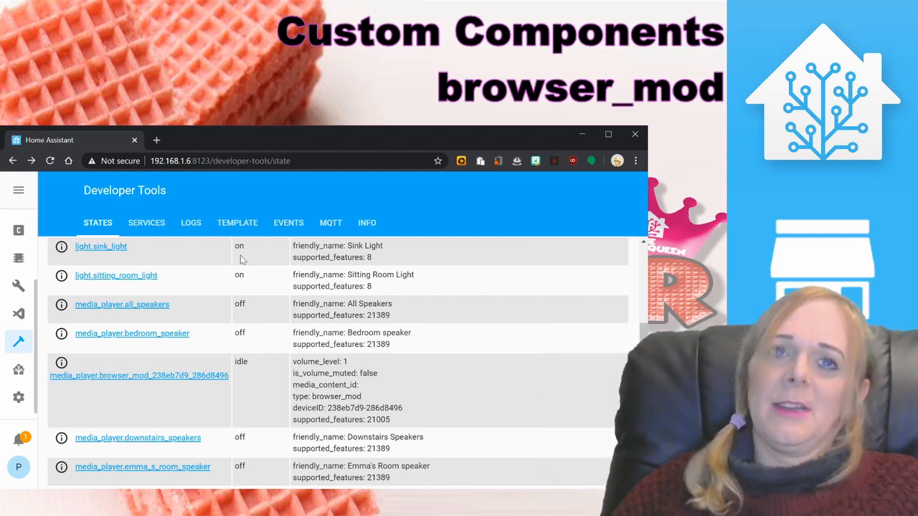
# - Reopen the browser_mod media player's details, send "hello" as the text to speak, and close them
pyautogui.click(64, 374)
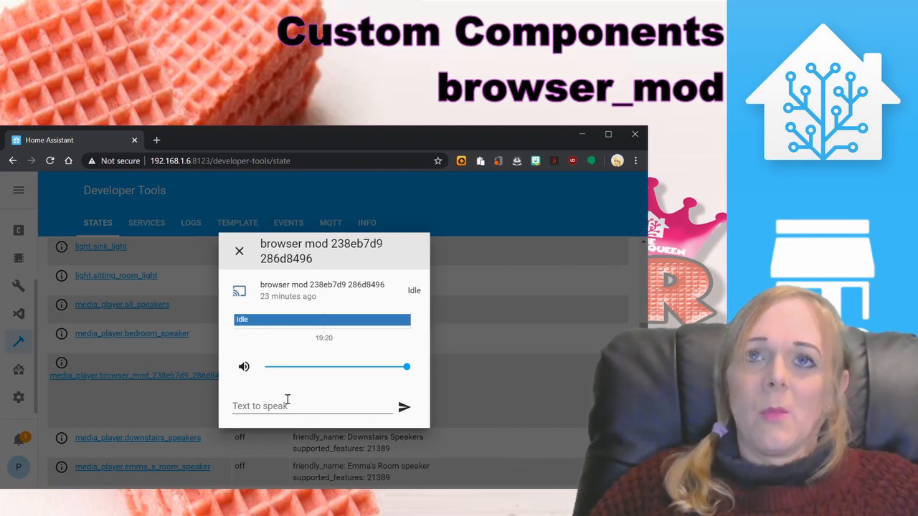
pyautogui.click(309, 408)
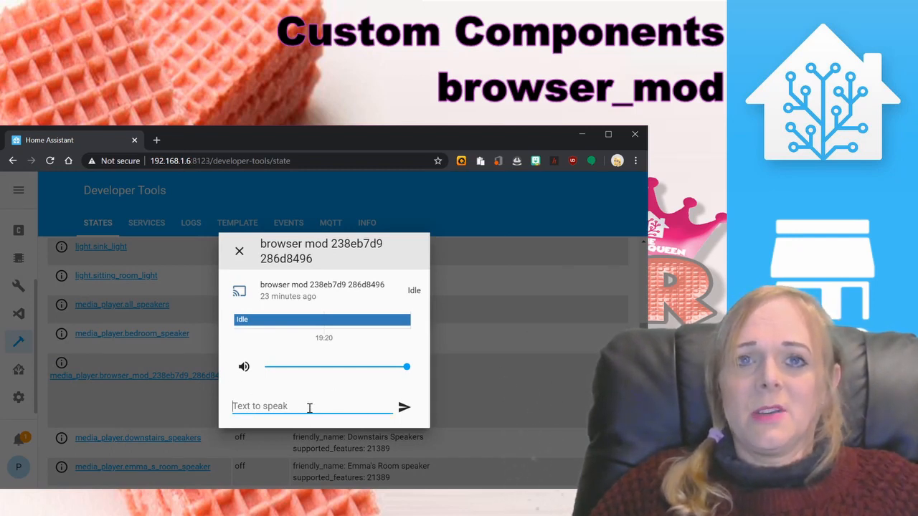
pyautogui.write('hello')
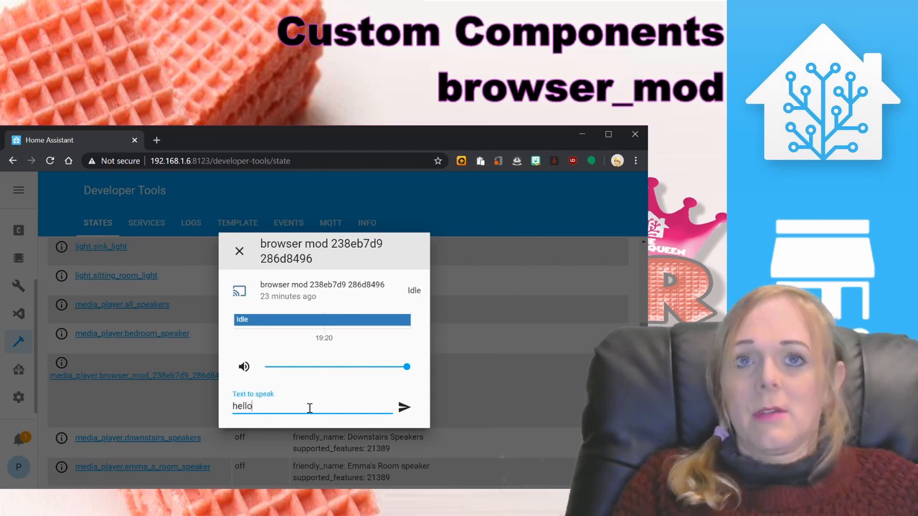
pyautogui.click(405, 408)
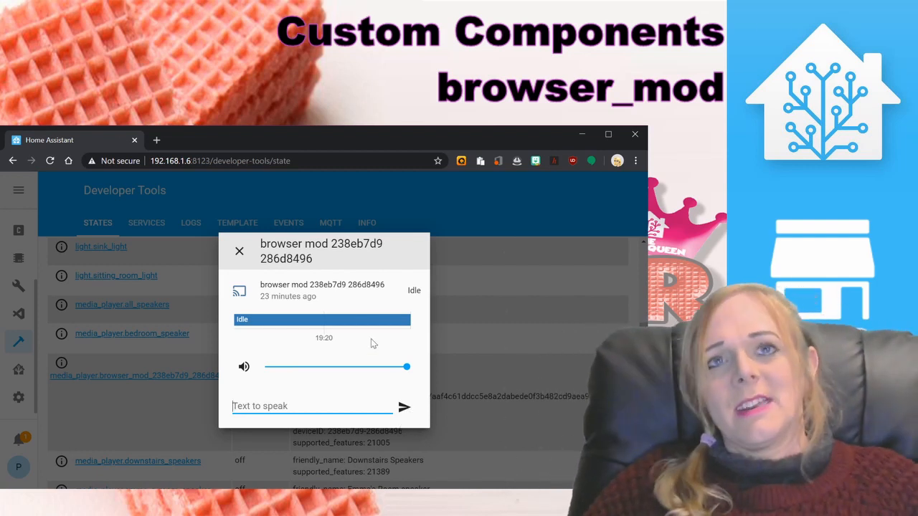
pyautogui.click(240, 251)
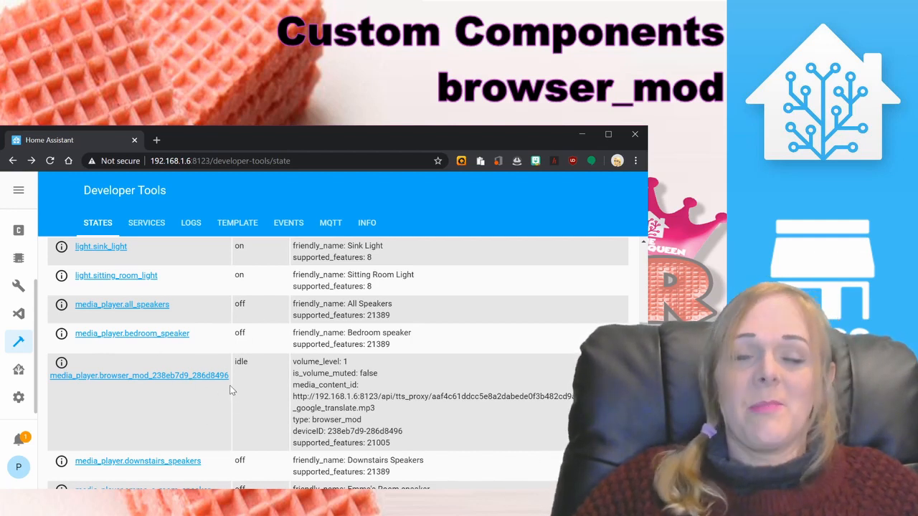
# - Find the browser_mod sensor in the entity states, review its attributes, and copy its deviceID
pyautogui.scroll(-1, 226, 389)
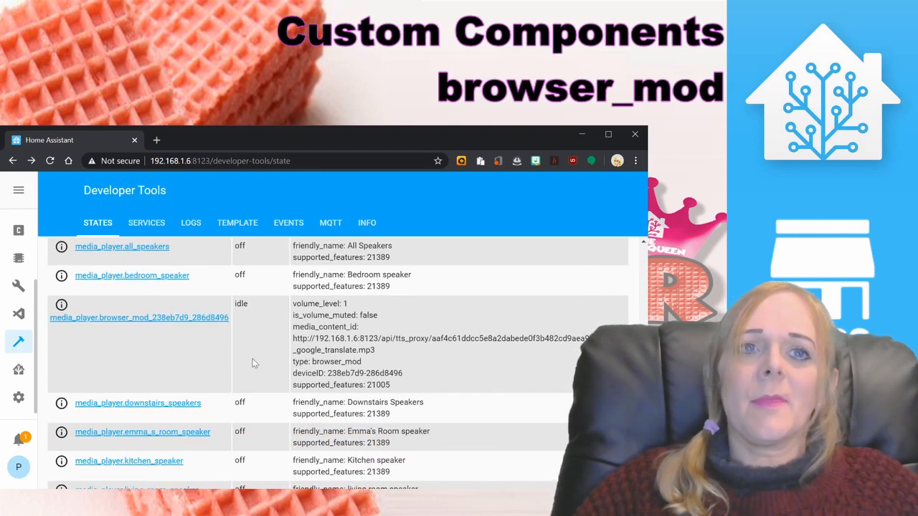
pyautogui.scroll(-8, 244, 355)
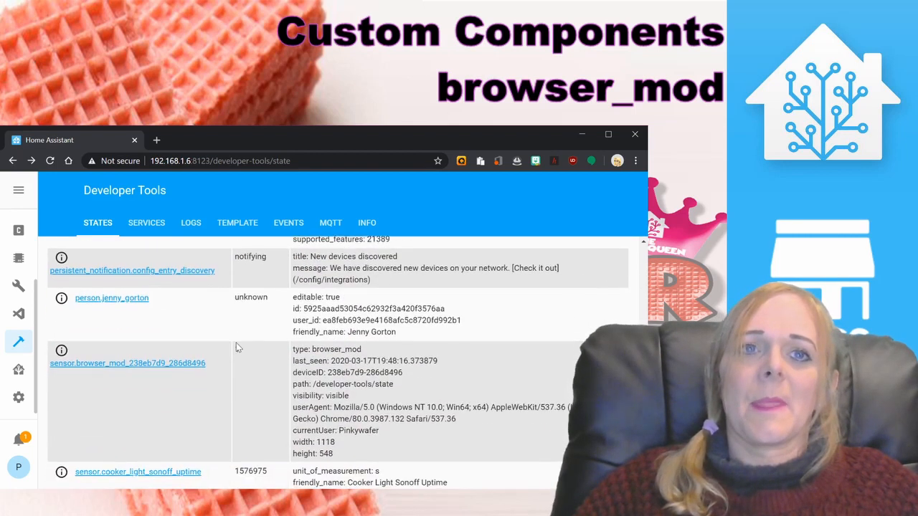
pyautogui.scroll(-1, 237, 347)
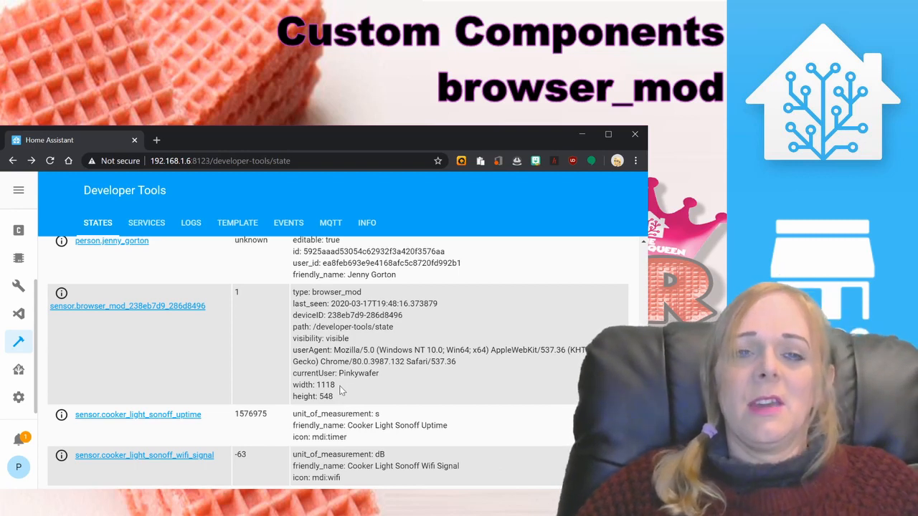
pyautogui.scroll(-5, 342, 390)
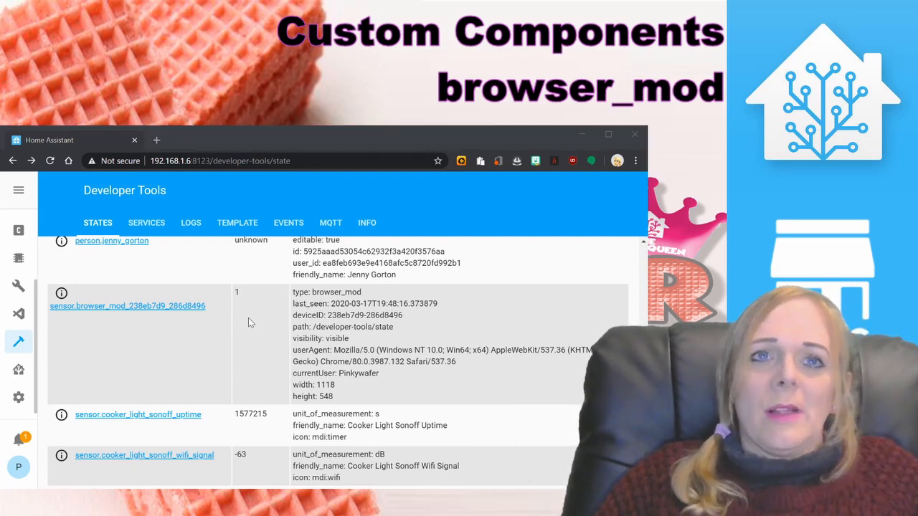
pyautogui.click(248, 318)
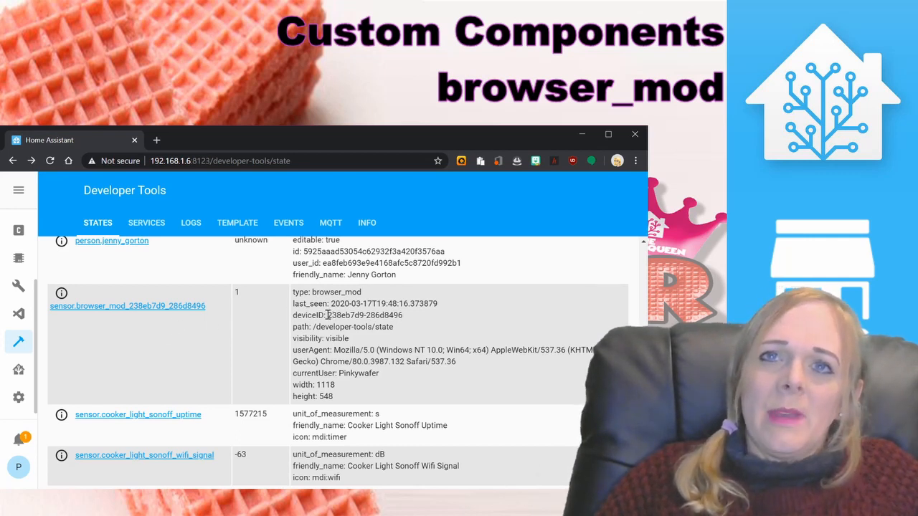
pyautogui.moveTo(328, 316); pyautogui.dragTo(406, 316)
pyautogui.hotkey('ctrl', 'c')
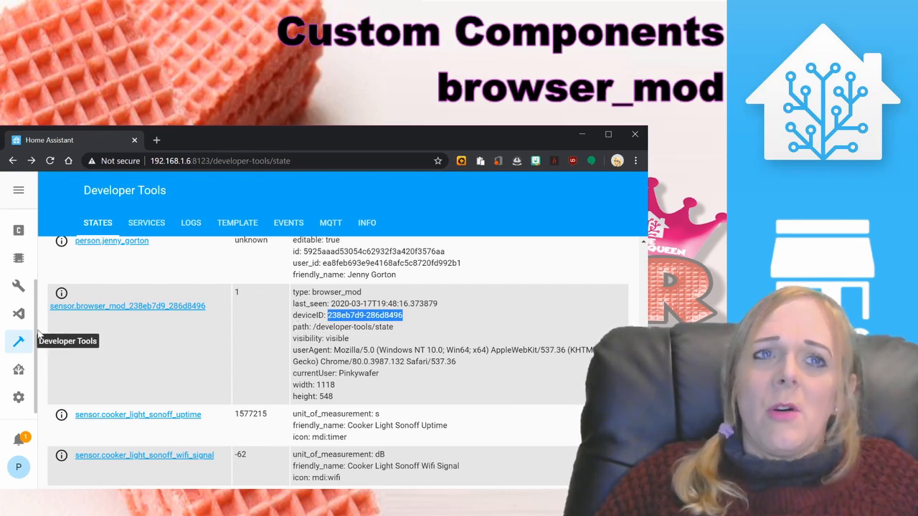
# - Return to configuration.yaml and add a "devices:" key below the prefix in the browser_mod section
pyautogui.click(18, 314)
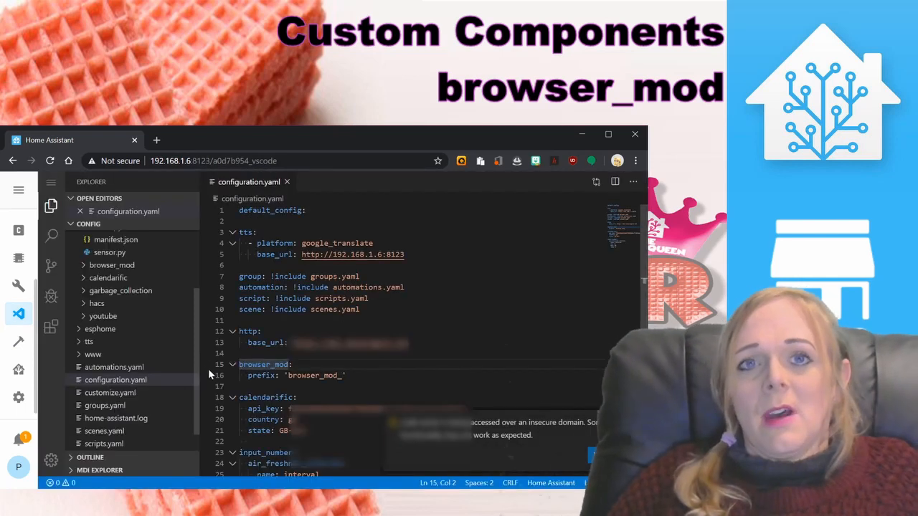
pyautogui.click(352, 376)
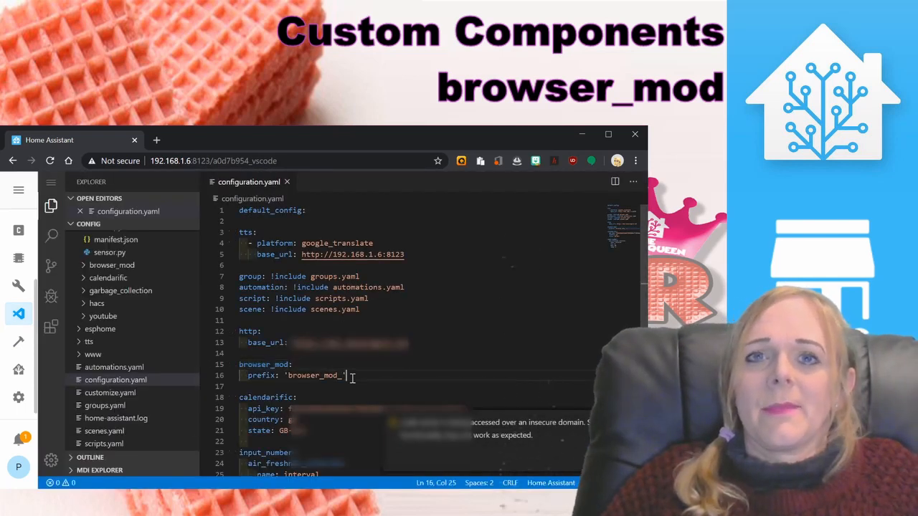
pyautogui.press('Return')
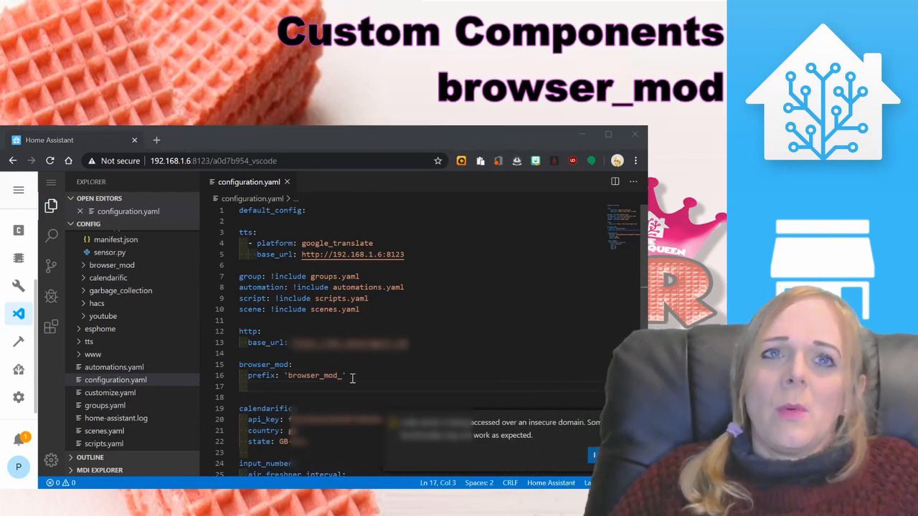
pyautogui.write('de')
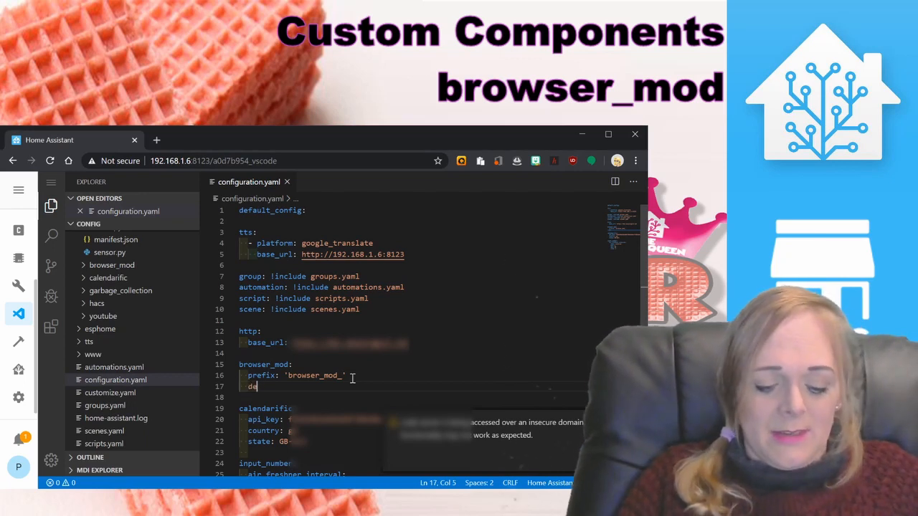
pyautogui.write('vices')
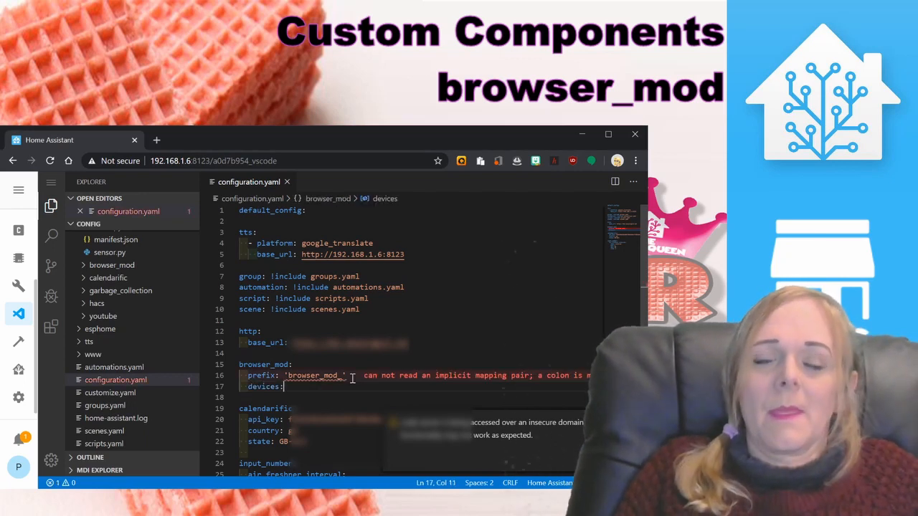
pyautogui.write(':')
pyautogui.press('Return')
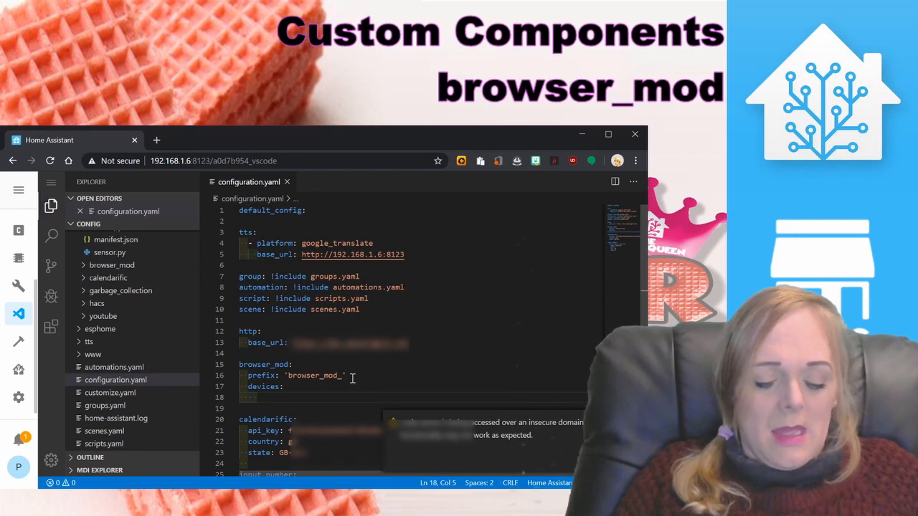
# - Add the copied device ID 238eb7d9-286d8496 as an entry under devices and set its name to desktop_pc
pyautogui.hotkey('ctrl', 'v')
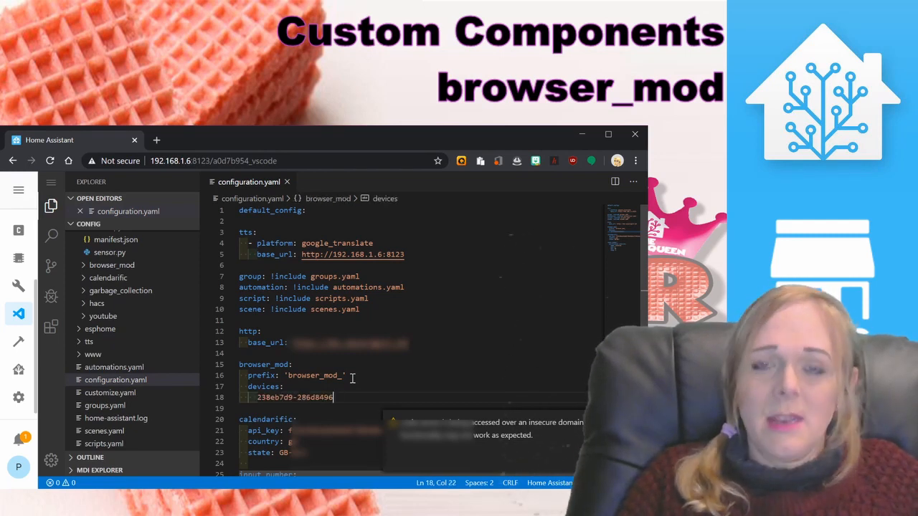
pyautogui.write(':')
pyautogui.press('Return')
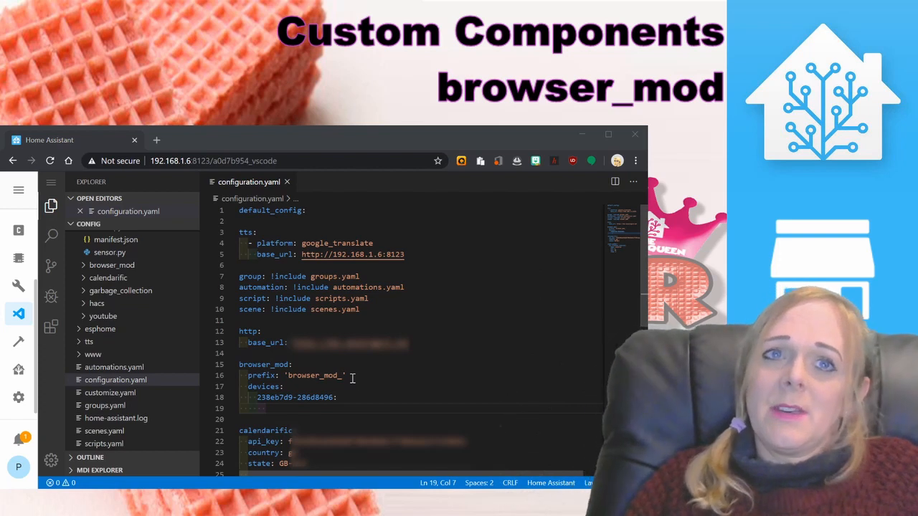
pyautogui.write('name: ')
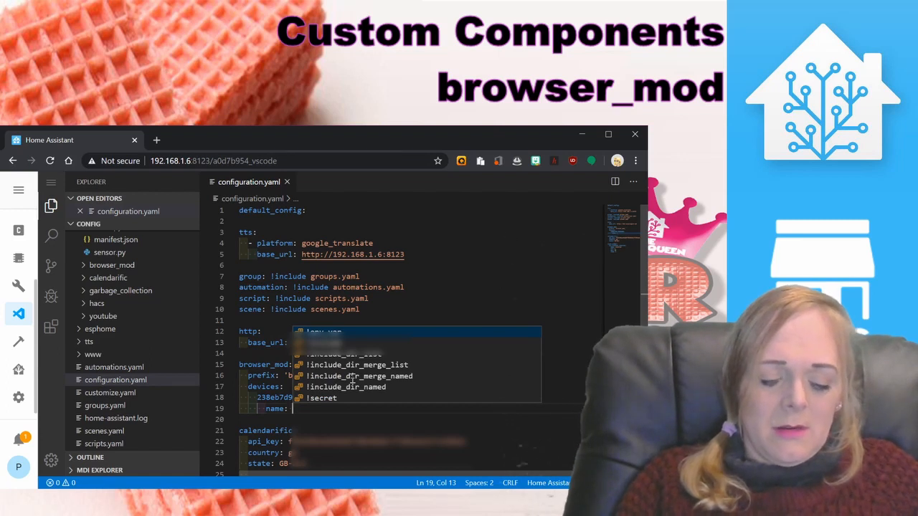
pyautogui.write('desktop_p')
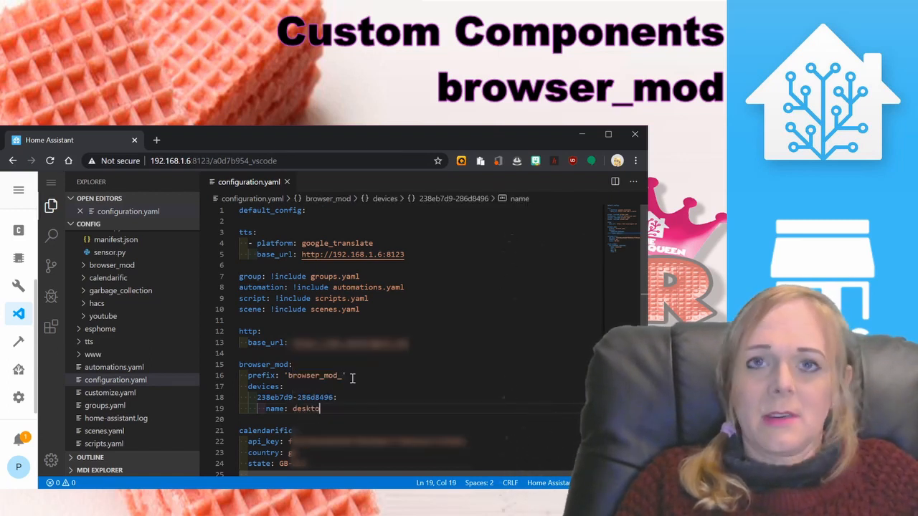
pyautogui.write('c')
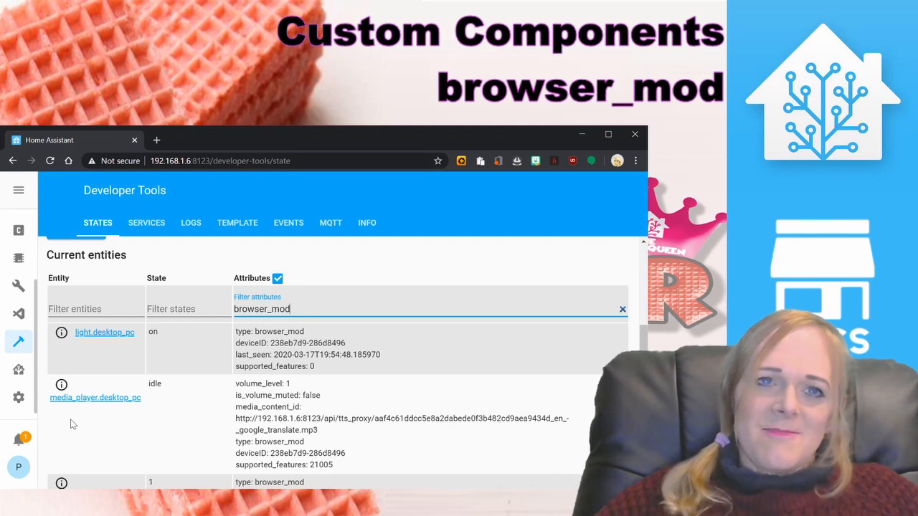
# - Examine the desktop_pc light, media player and sensor in the entity states filtered by the browser_mod attribute
pyautogui.scroll(-2, 176, 376)
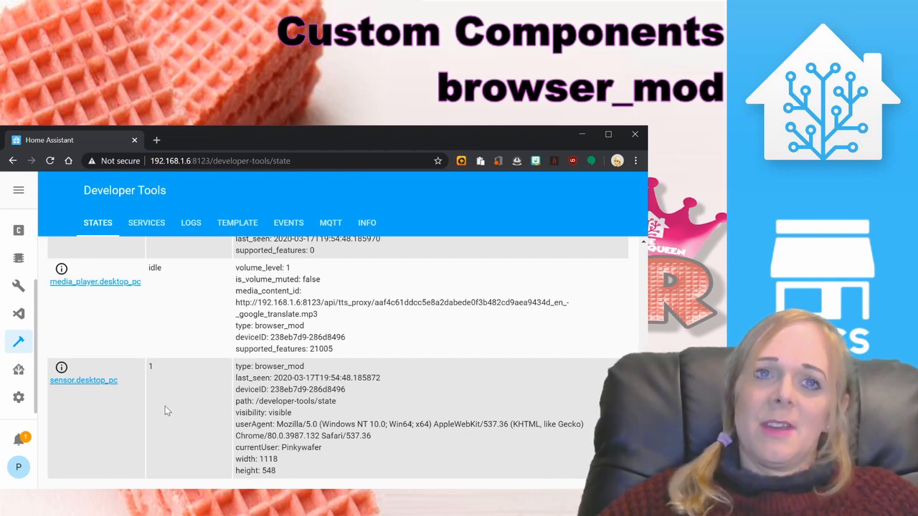
pyautogui.scroll(1, 193, 379)
pyautogui.scroll(2, 193, 384)
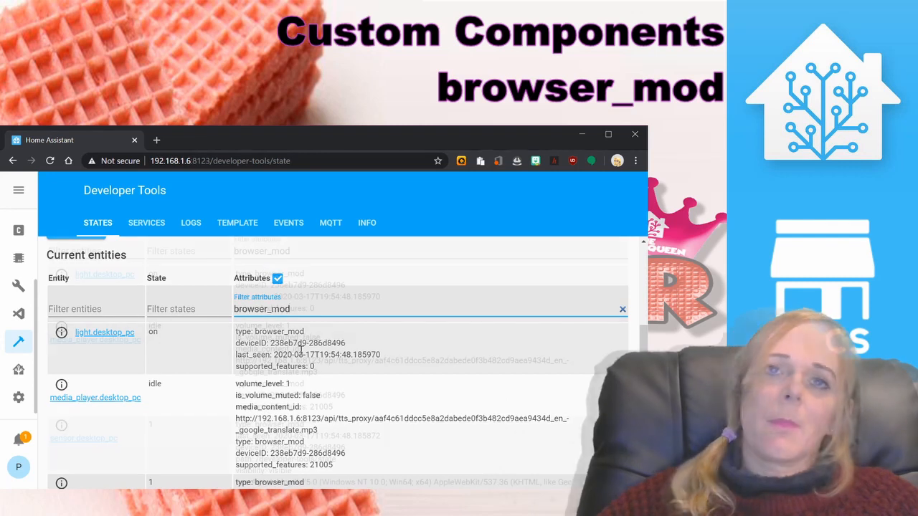
pyautogui.scroll(-1, 188, 352)
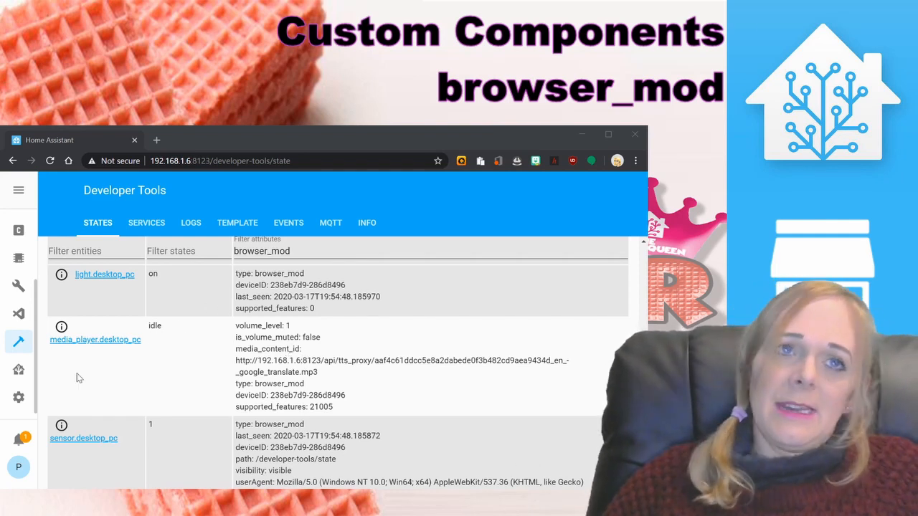
# - Add a "disable:" key with a media_player list entry under the desktop_pc device in configuration.yaml
pyautogui.click(18, 315)
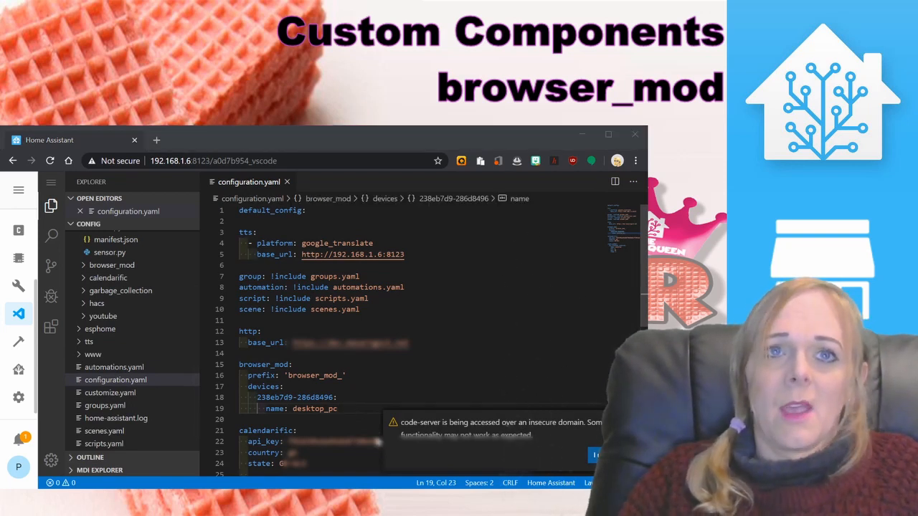
pyautogui.press('Return')
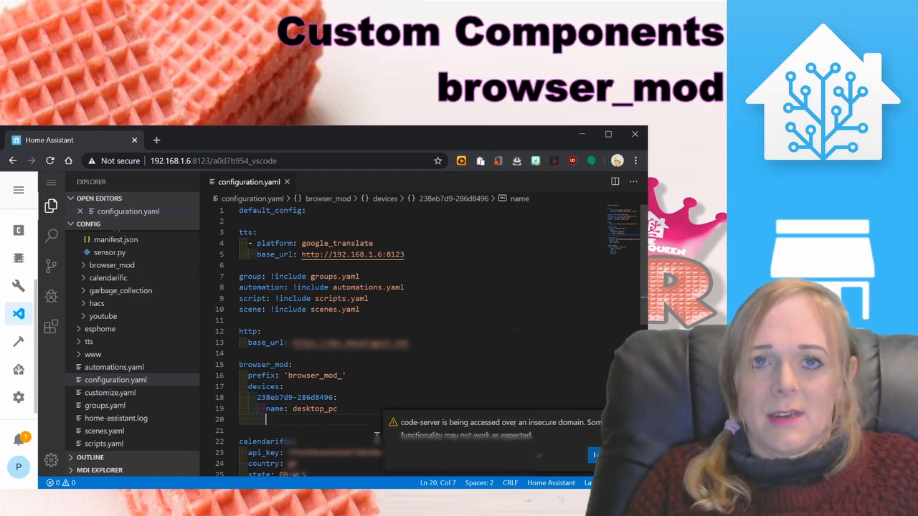
pyautogui.write('disa')
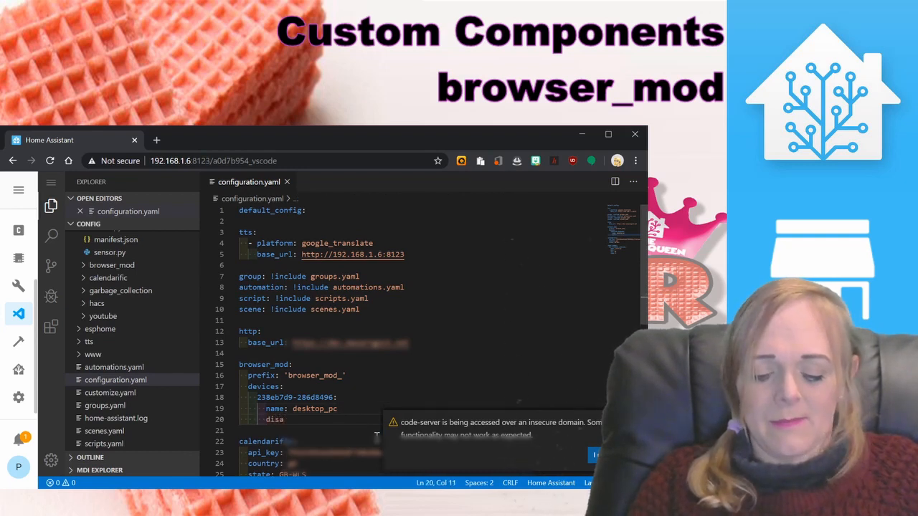
pyautogui.write('ble:')
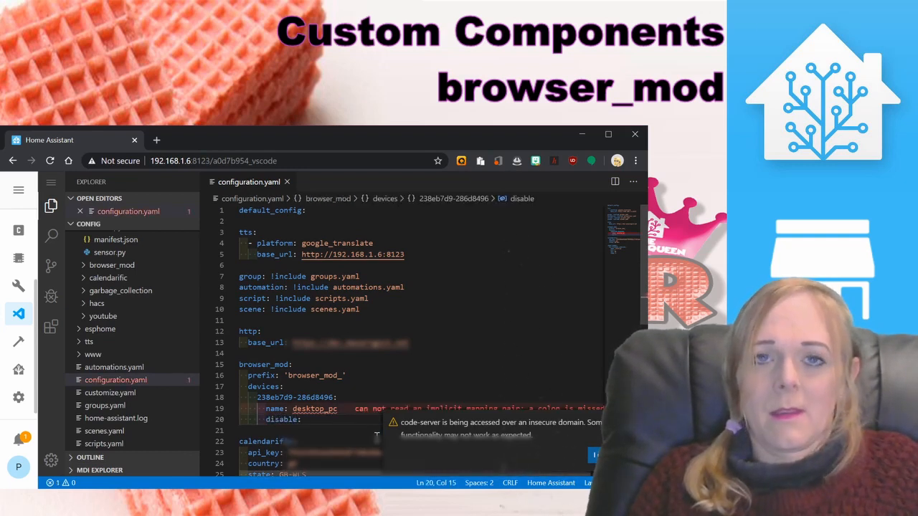
pyautogui.press('Return')
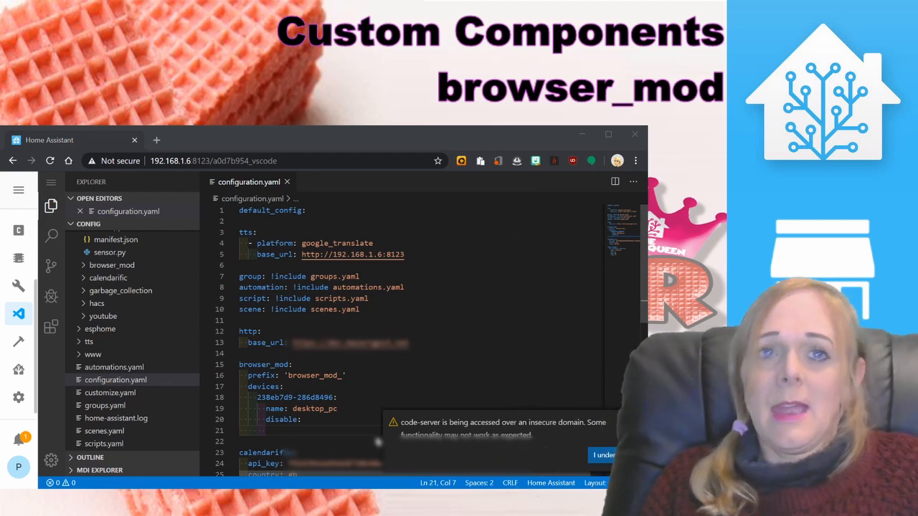
pyautogui.click(375, 434)
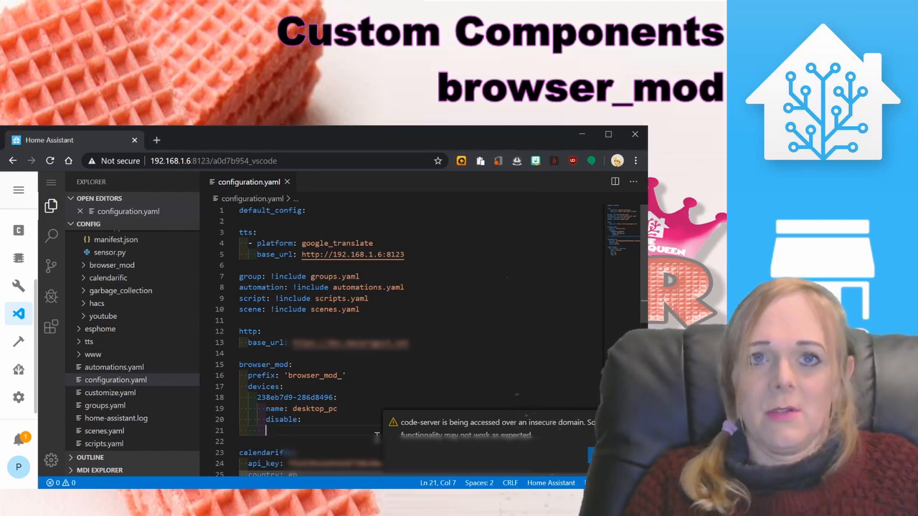
pyautogui.write('- ')
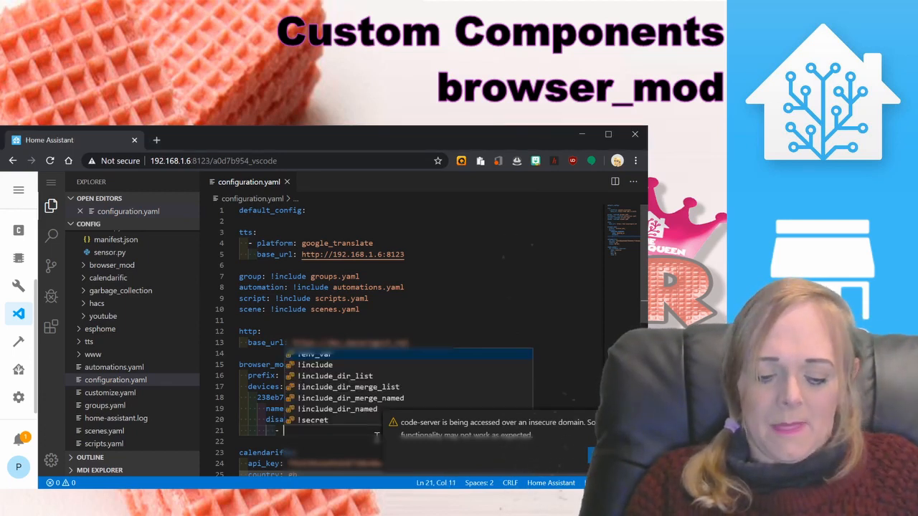
pyautogui.write('media_pl')
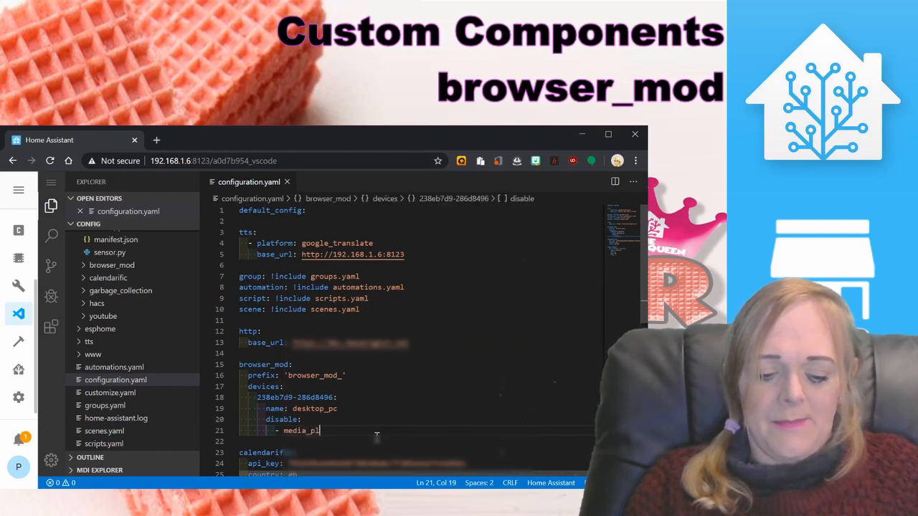
pyautogui.write('ayer')
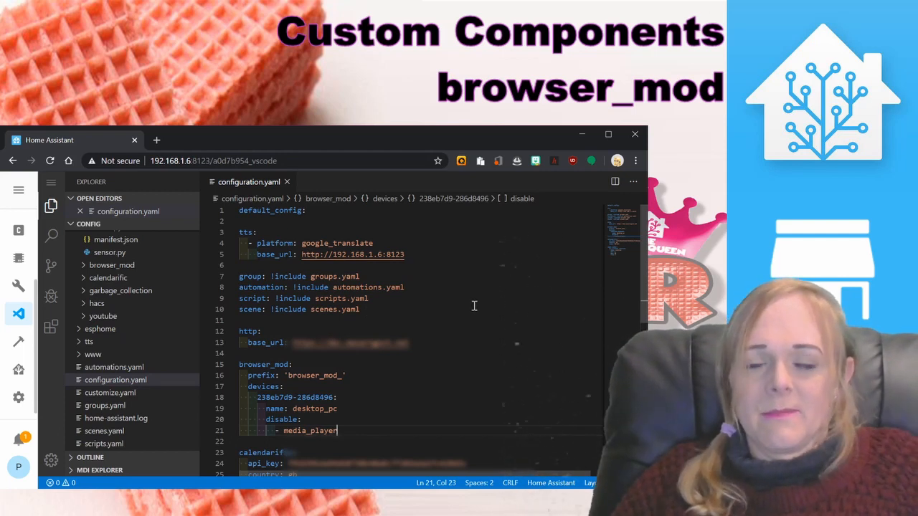
# - Delete the "disable:" key and its media_player entry from the desktop_pc device
pyautogui.hotkey('shift', 'Up')
pyautogui.press('Home')
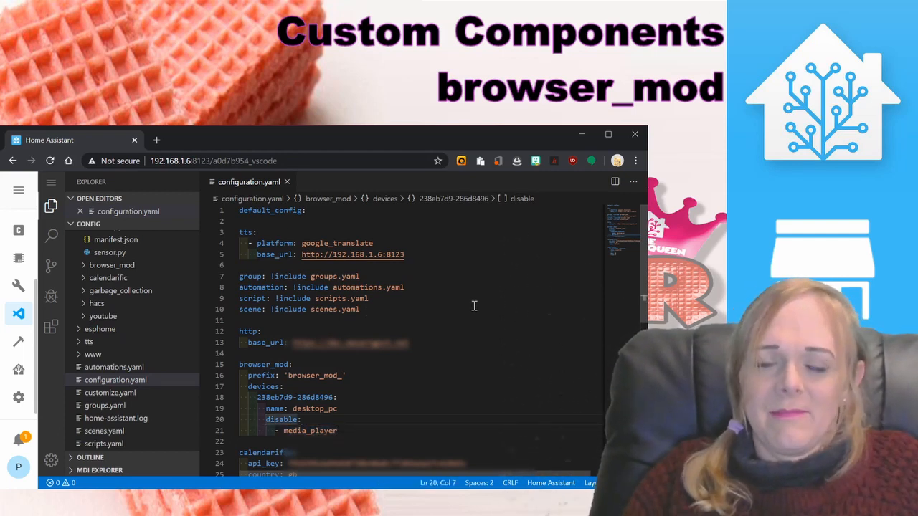
pyautogui.hotkey('shift', 'Down')
pyautogui.press('Delete')
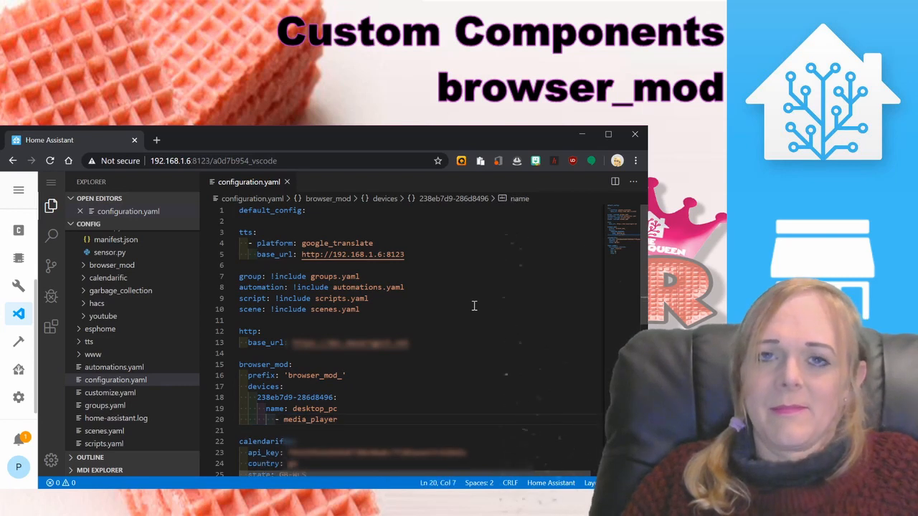
pyautogui.hotkey('shift', 'End')
pyautogui.press('Delete')
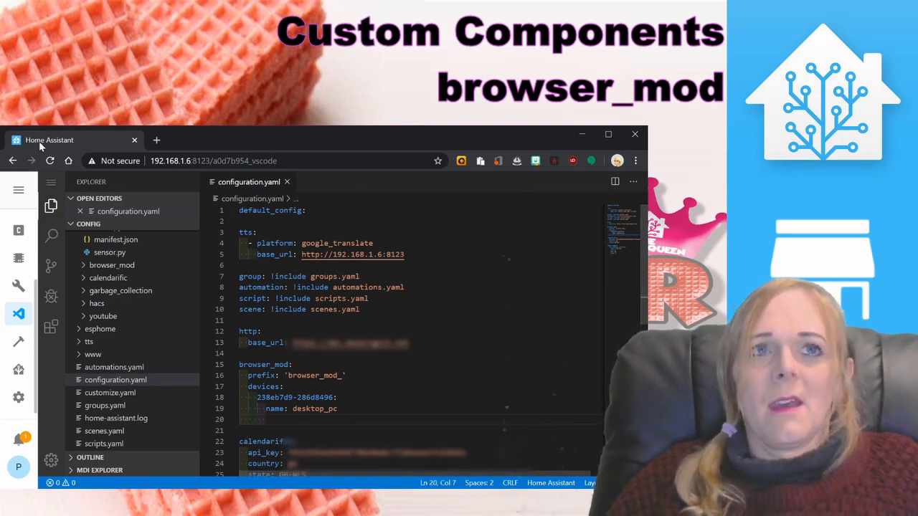
# - Call the browser_mod.blackout service from the developer tools and dismiss the blackout
pyautogui.click(19, 341)
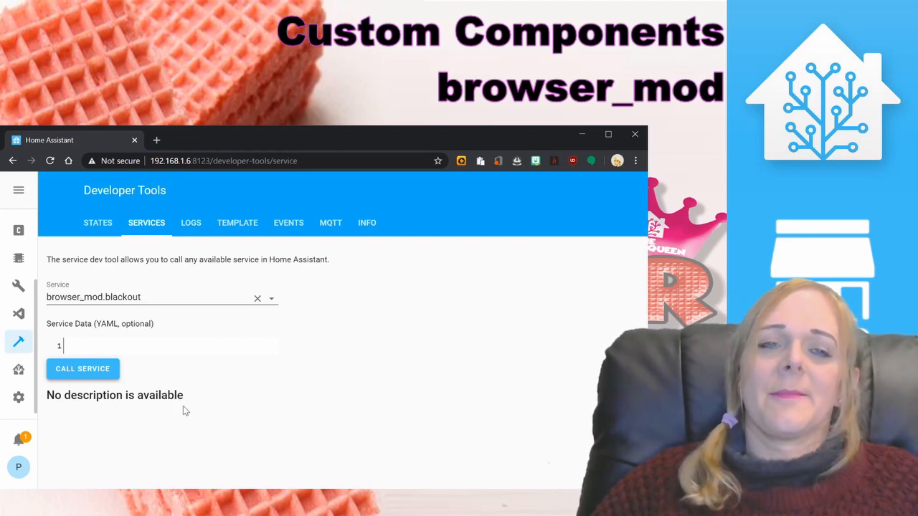
pyautogui.click(81, 369)
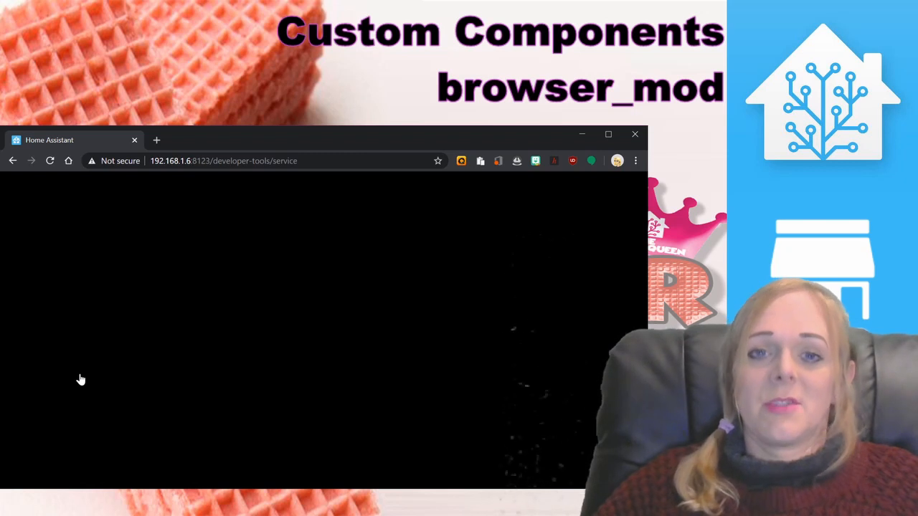
pyautogui.click(80, 380)
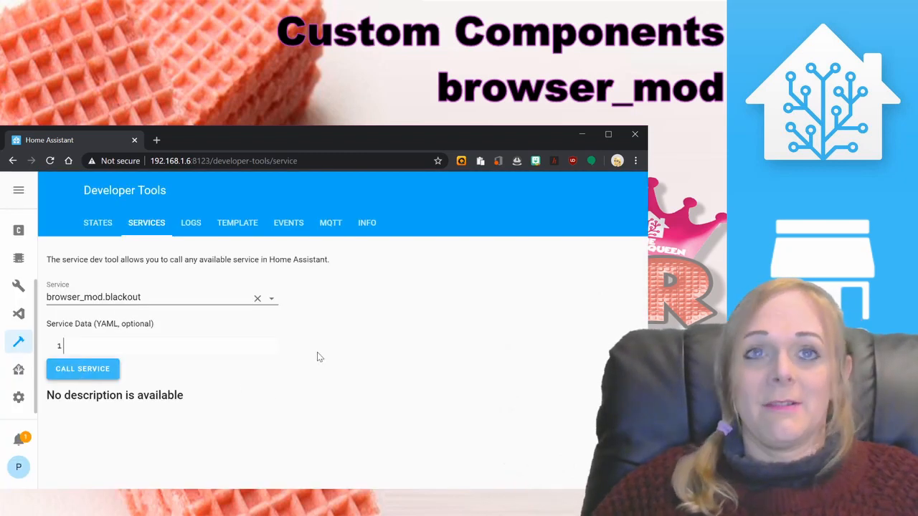
# - Select the browser_mod.close_popup service and then browser_mod.command to examine their descriptions and parameters
pyautogui.click(271, 303)
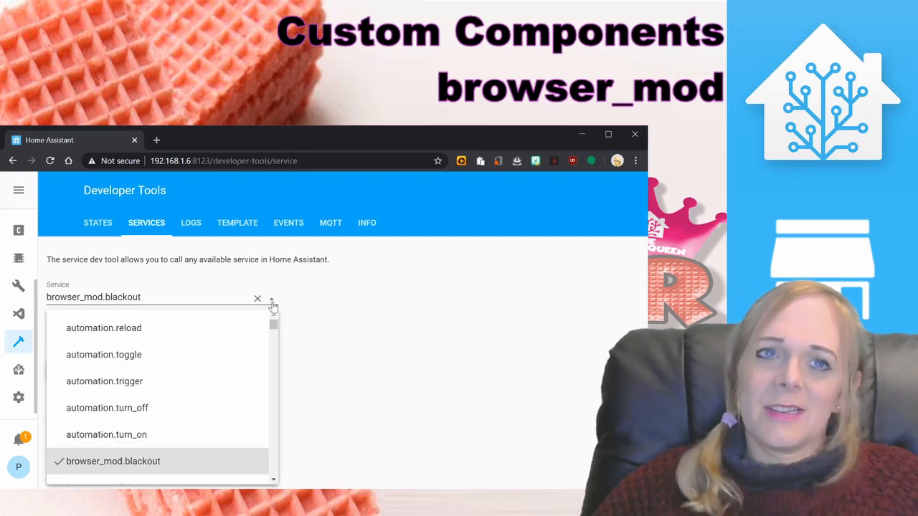
pyautogui.scroll(-2, 215, 404)
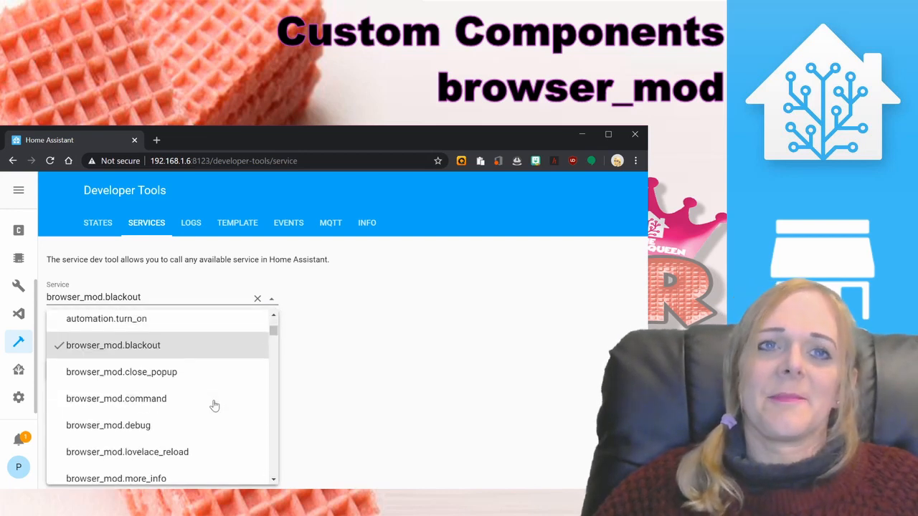
pyautogui.click(160, 378)
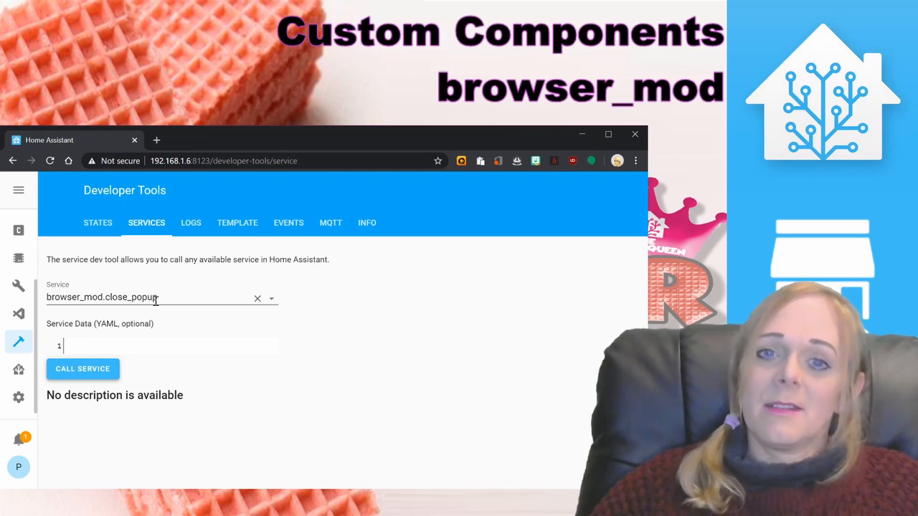
pyautogui.click(270, 298)
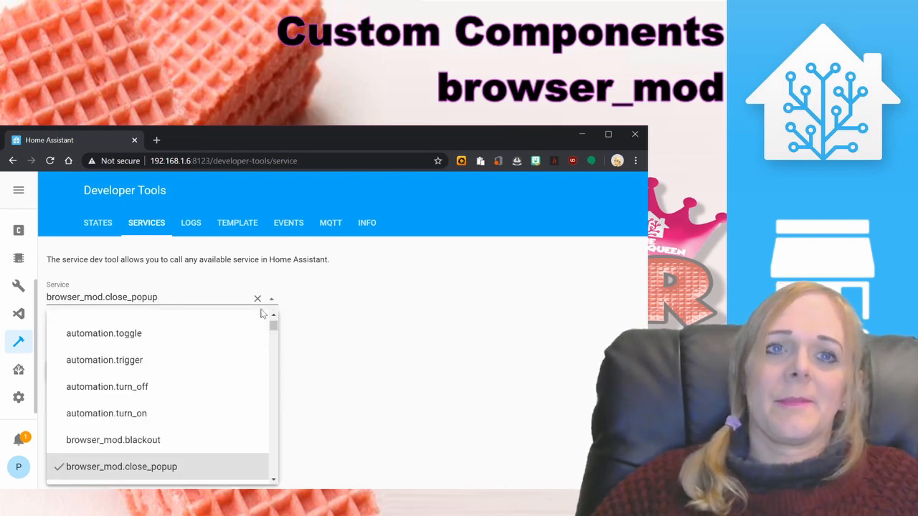
pyautogui.scroll(-1, 232, 361)
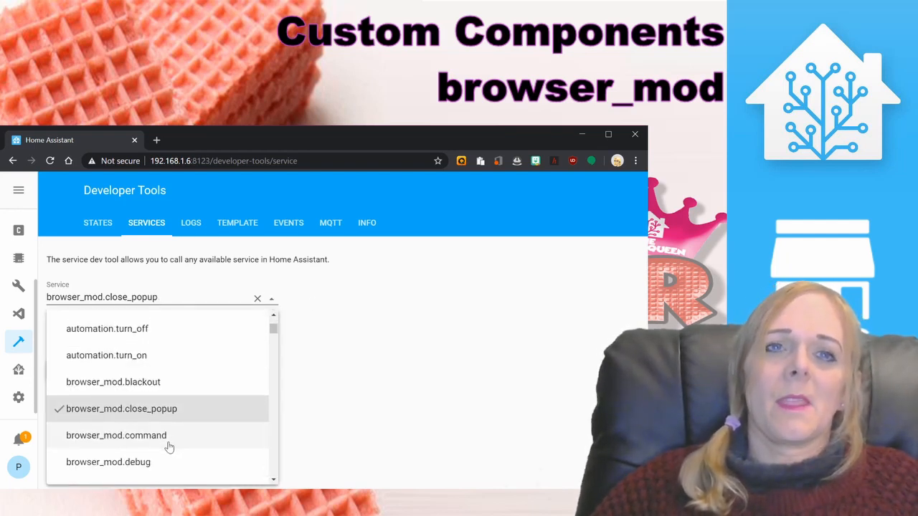
pyautogui.click(116, 435)
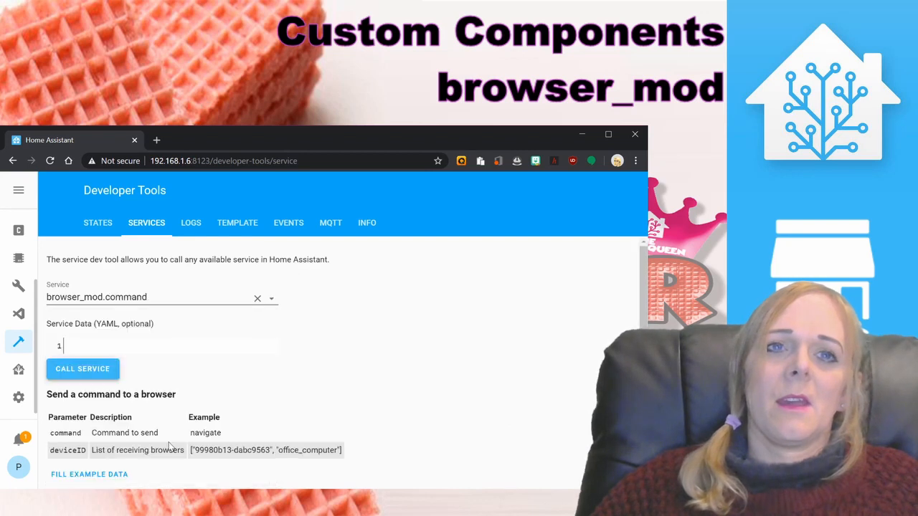
# - Call the browser_mod.debug service and dismiss both device ID messages
pyautogui.click(270, 300)
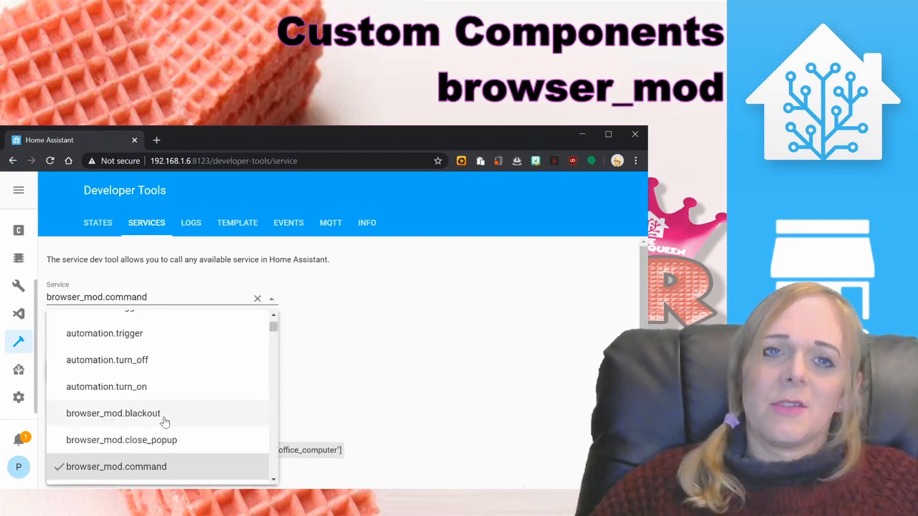
pyautogui.scroll(-2, 165, 422)
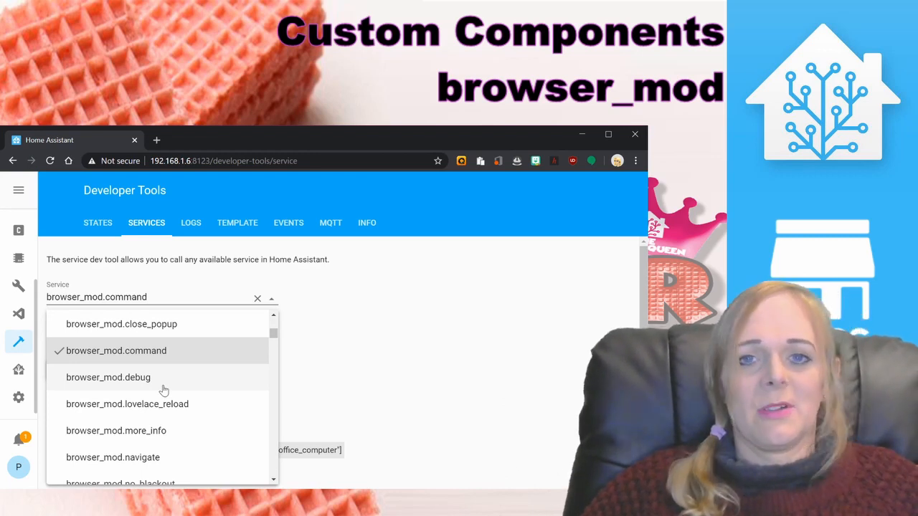
pyautogui.hotkey('alt', 'Tab')
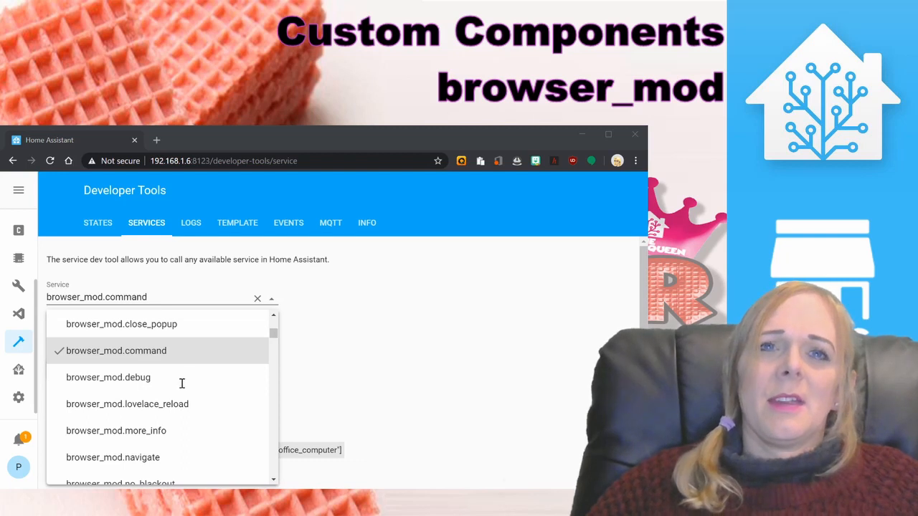
pyautogui.hotkey('alt', 'Tab')
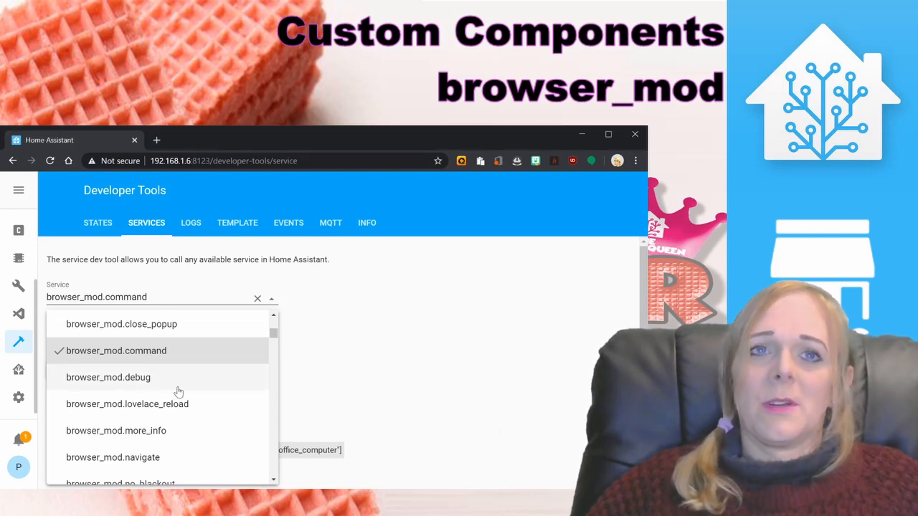
pyautogui.click(144, 378)
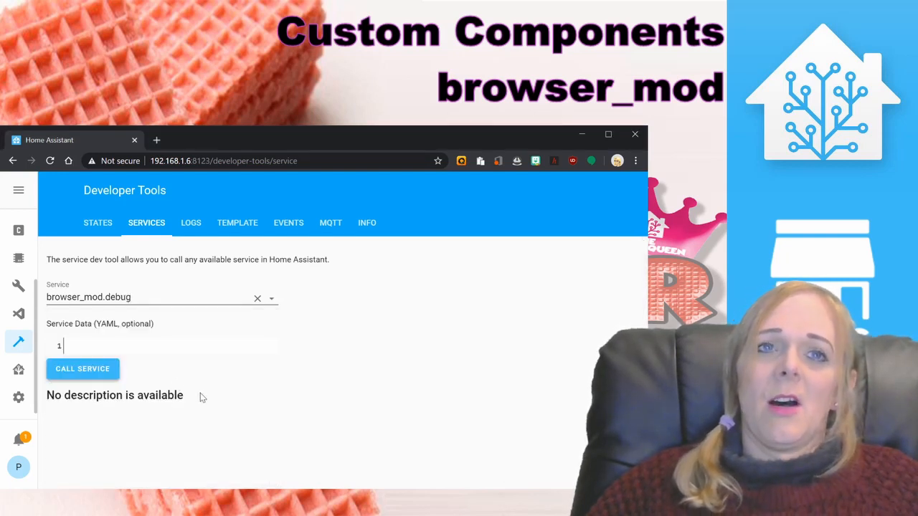
pyautogui.click(85, 369)
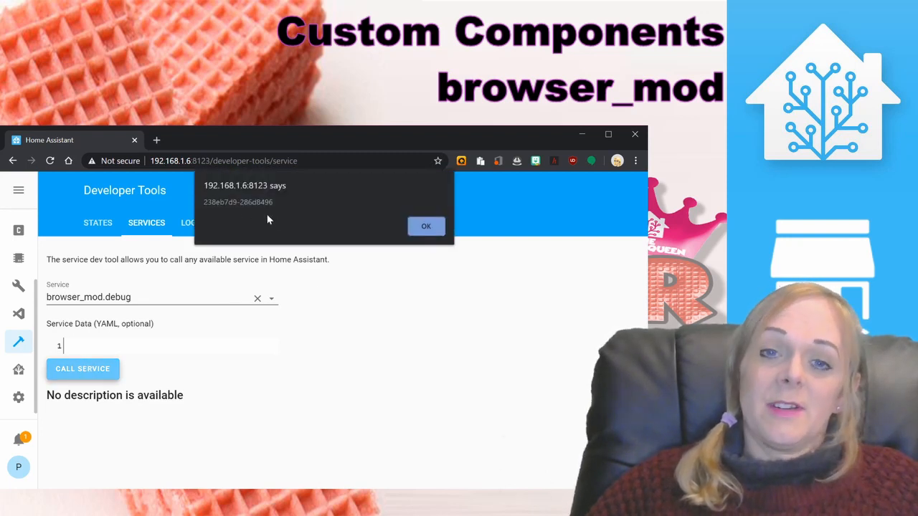
pyautogui.click(427, 228)
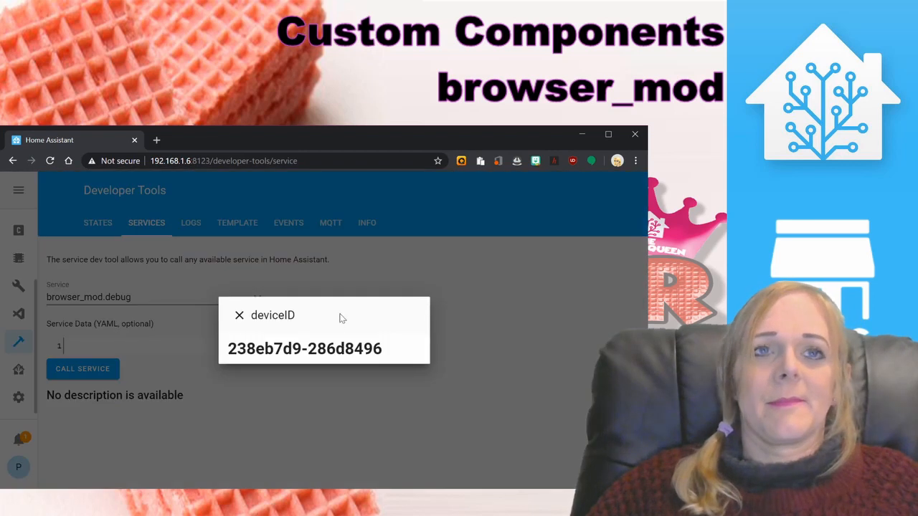
pyautogui.click(238, 316)
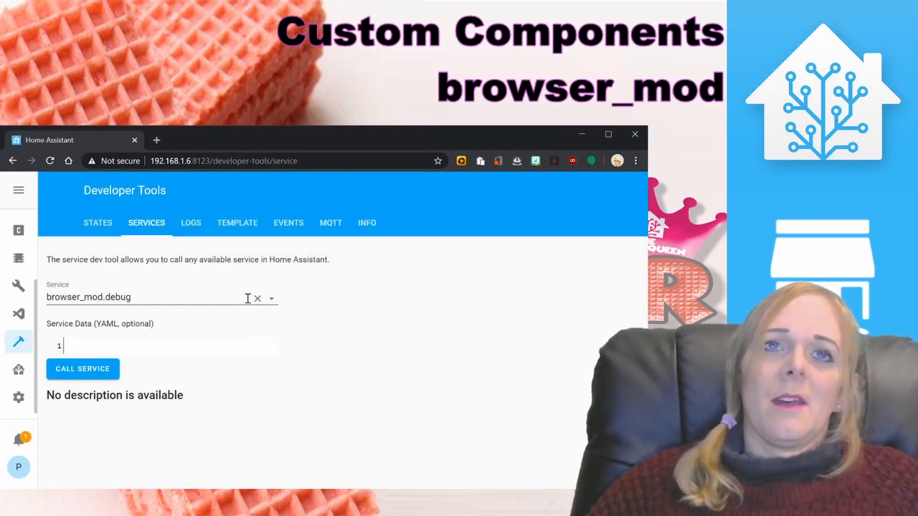
# - Select the browser_mod.lovelace_reload service in the developer tools
pyautogui.click(271, 298)
pyautogui.scroll(-2, 131, 417)
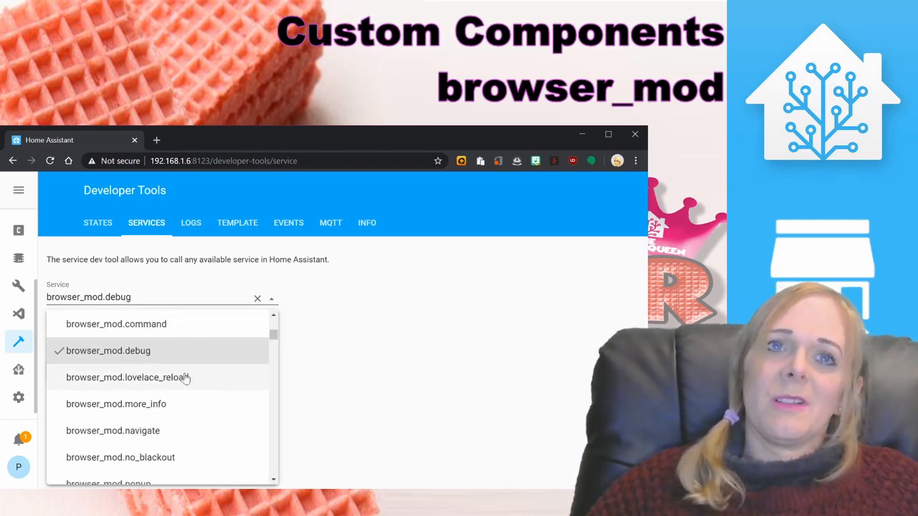
pyautogui.click(185, 379)
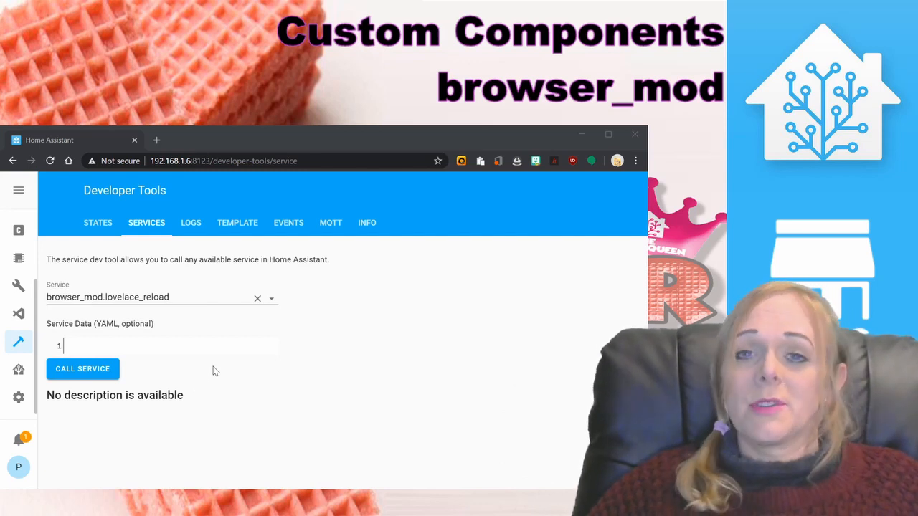
pyautogui.click(215, 364)
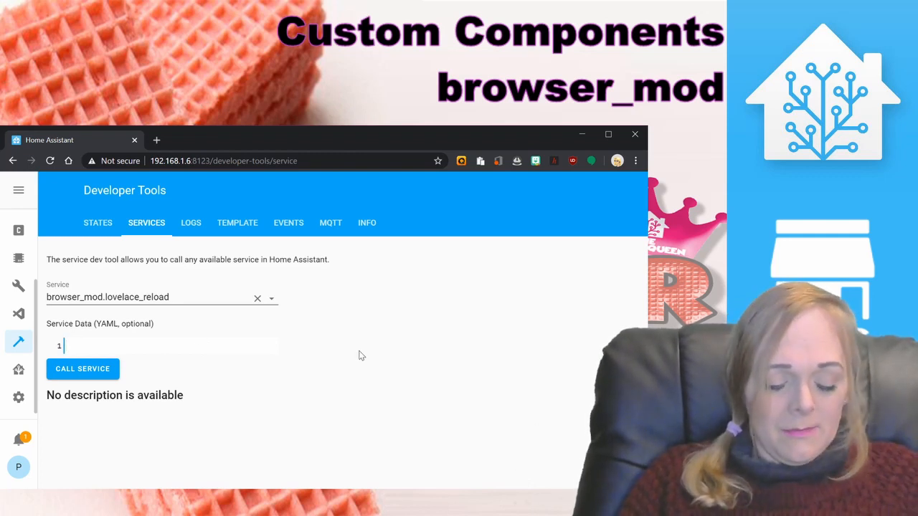
# - Add a deviceID list containing destop_pc to the service data and call the browser_mod.lovelace_reload service
pyautogui.hotkey('alt', 'Tab')
pyautogui.hotkey('alt', 'Tab')
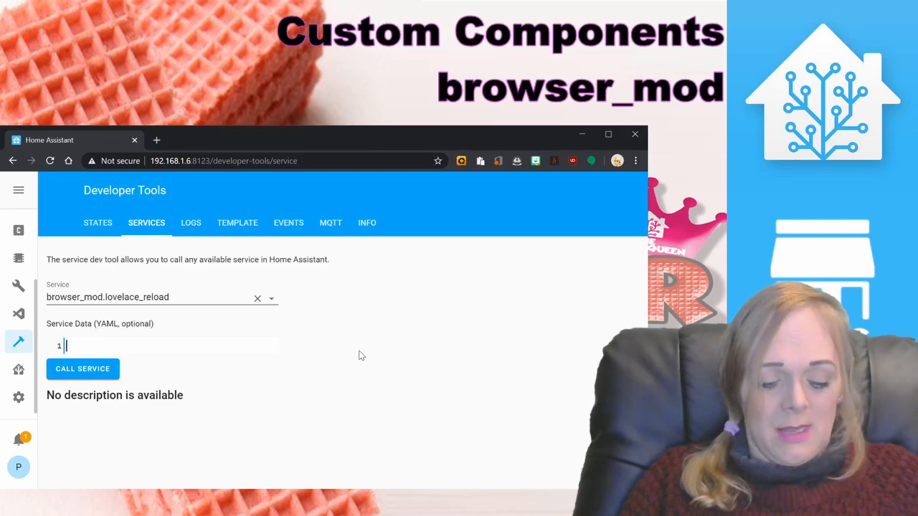
pyautogui.write('deviceID:')
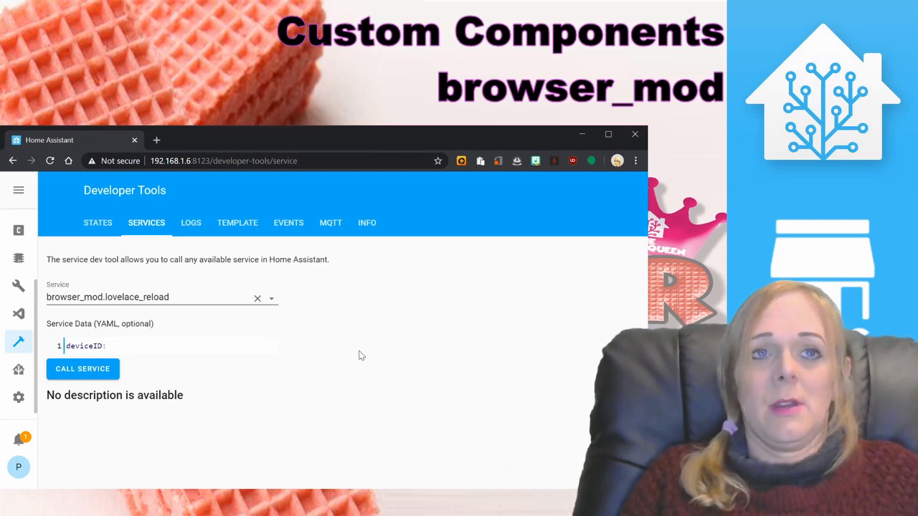
pyautogui.press('Return')
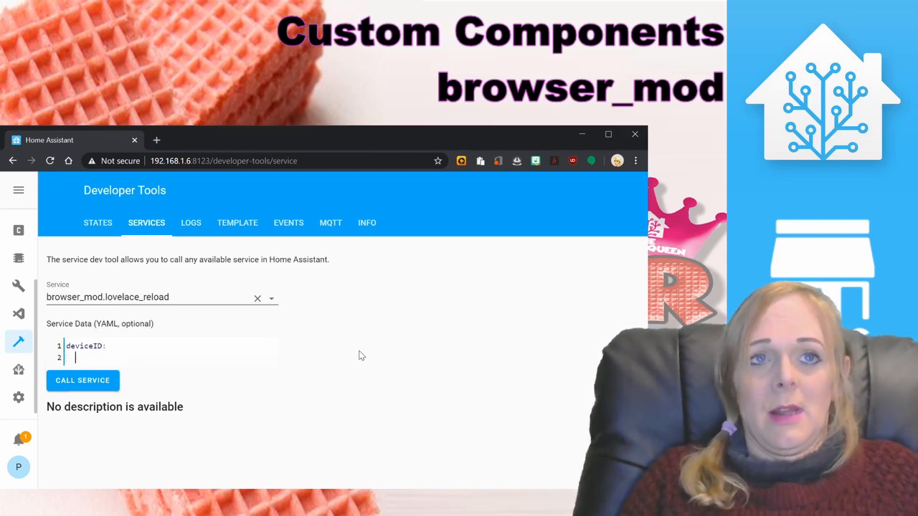
pyautogui.write('- ')
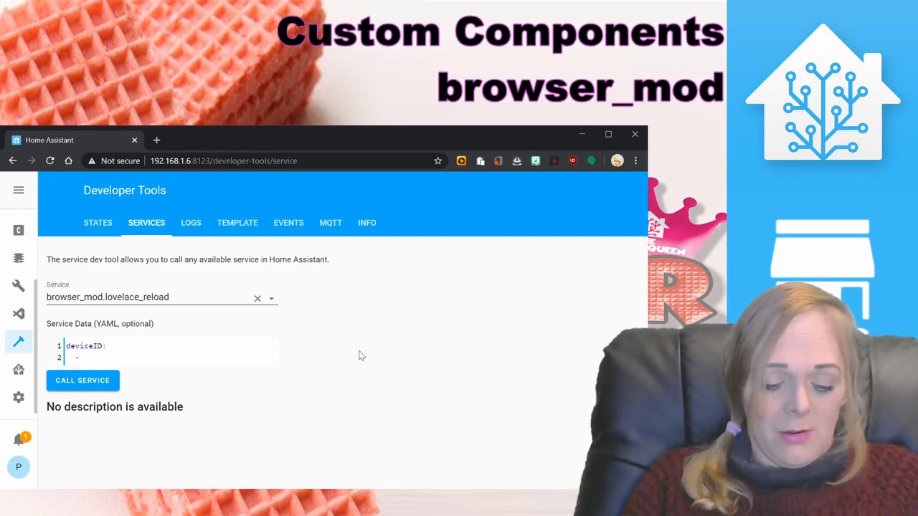
pyautogui.write('destop_')
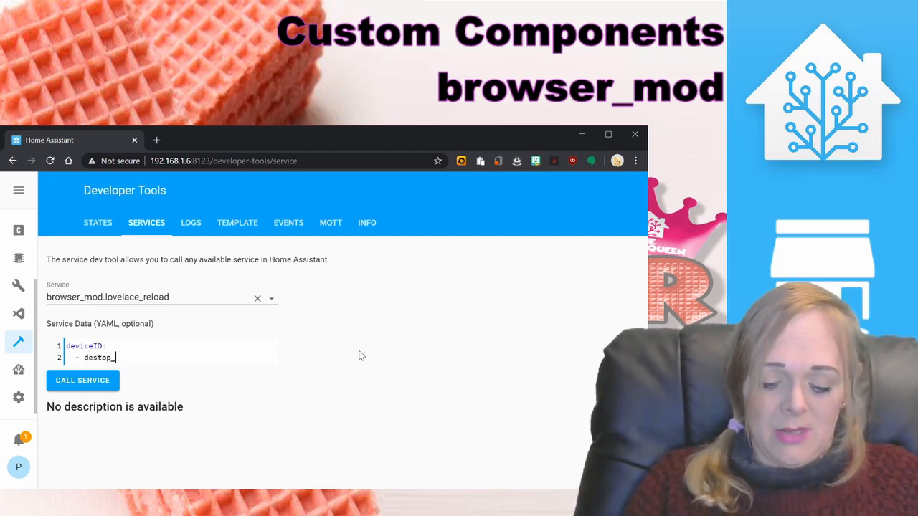
pyautogui.write('pc')
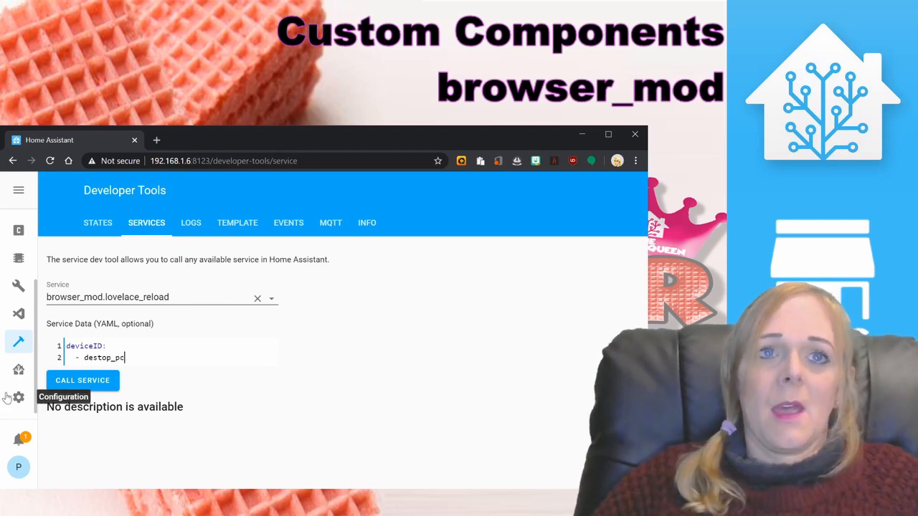
pyautogui.click(83, 388)
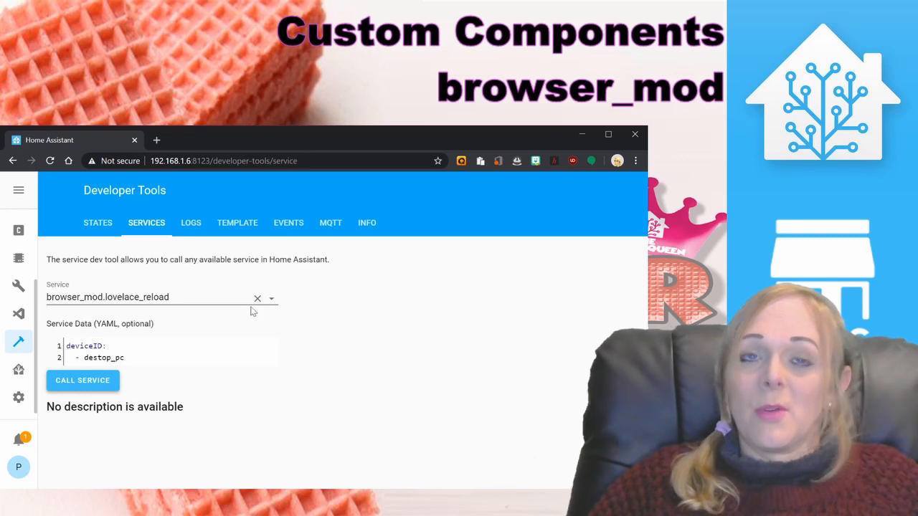
# - Switch the service to browser_mod.more_info, ready for new service data
pyautogui.click(272, 298)
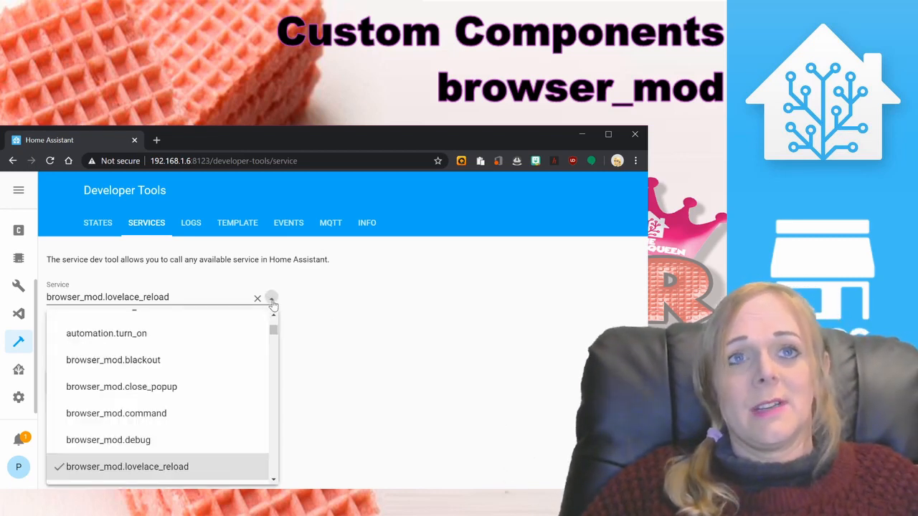
pyautogui.scroll(-3, 198, 435)
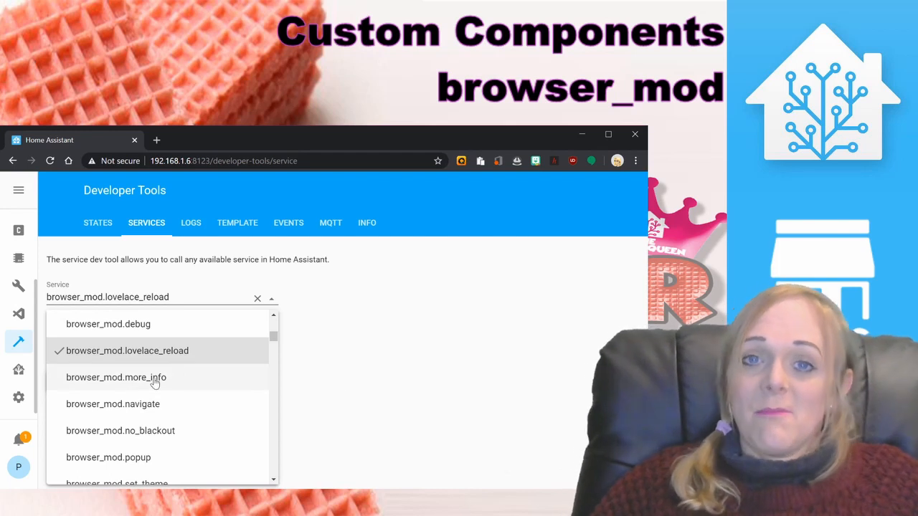
pyautogui.click(154, 378)
pyautogui.click(129, 343)
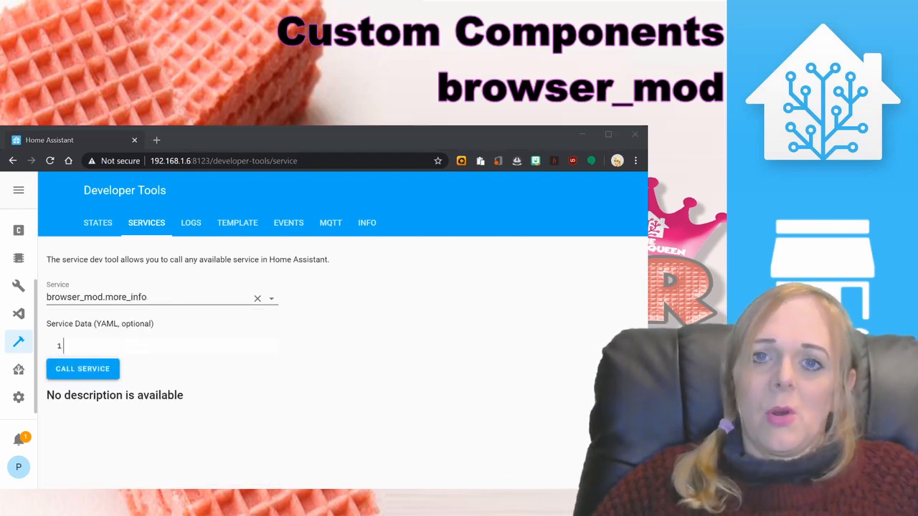
pyautogui.click(235, 389)
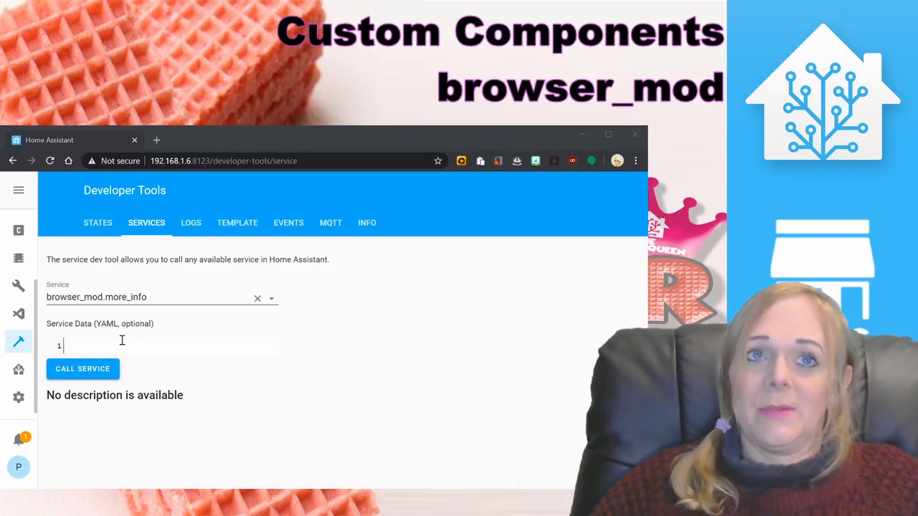
# - Set entity_id to the birthday sensor in the service data, call browser_mod.more_info and close the sensor's dialog
pyautogui.write('enti')
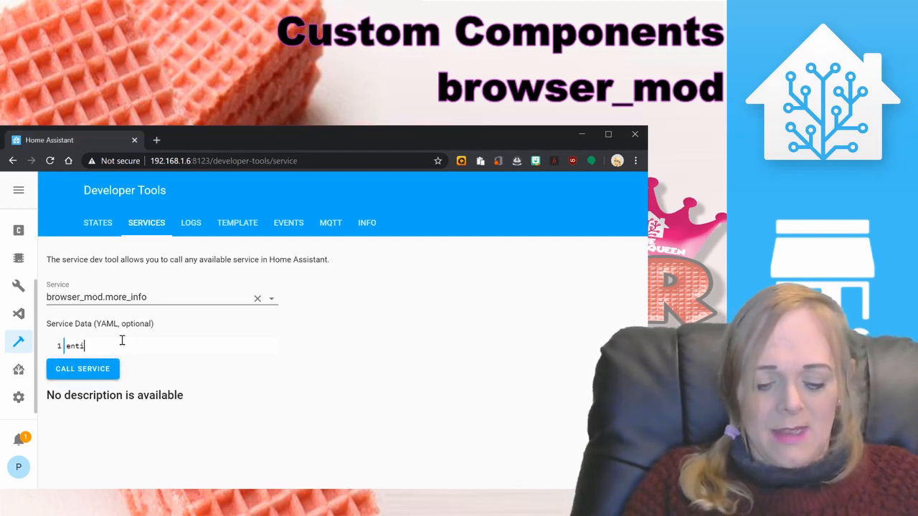
pyautogui.write('ty_')
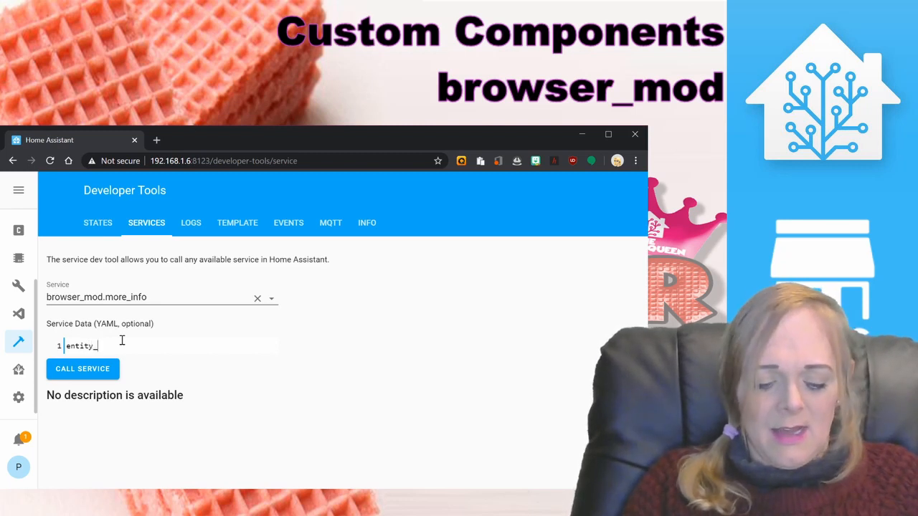
pyautogui.write('id:')
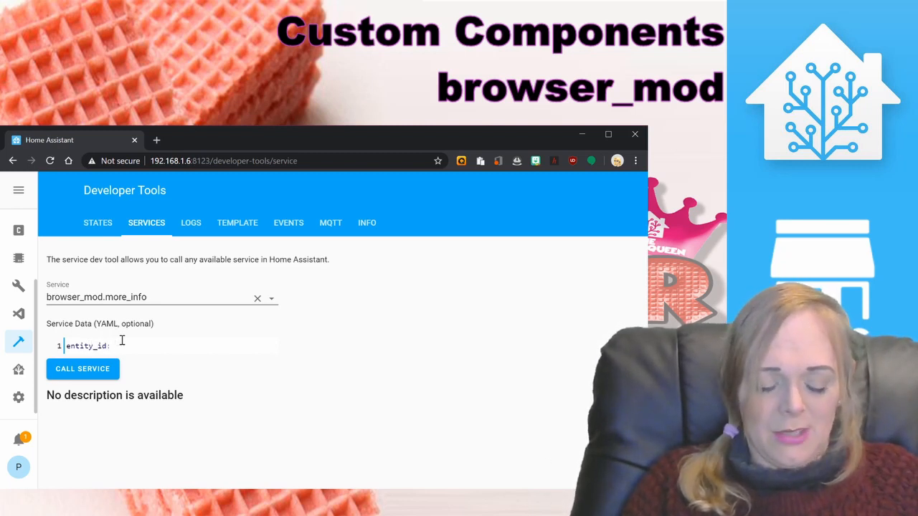
pyautogui.write(' sensor')
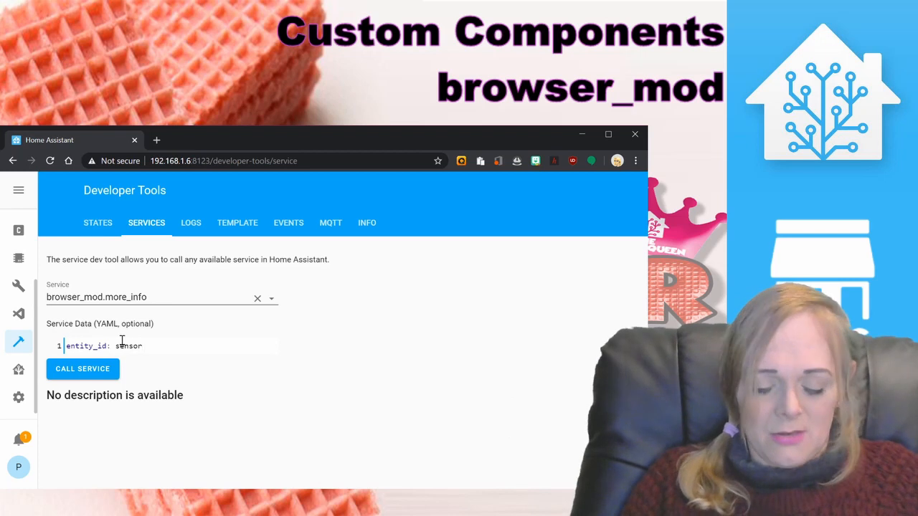
pyautogui.write('.jenn')
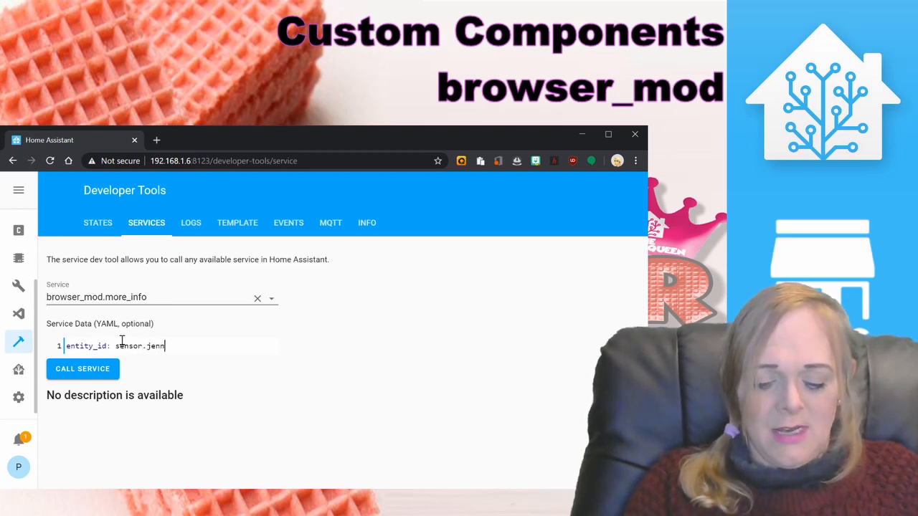
pyautogui.write('y_s_')
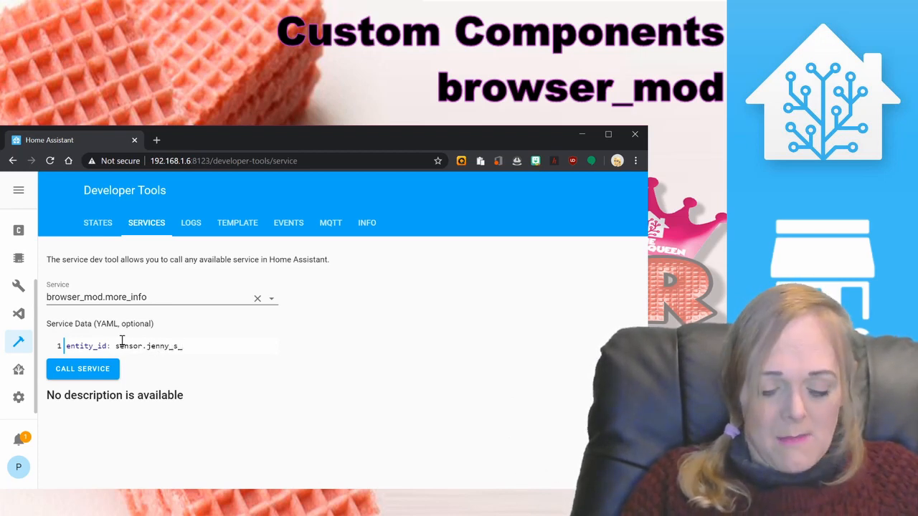
pyautogui.write('birthda')
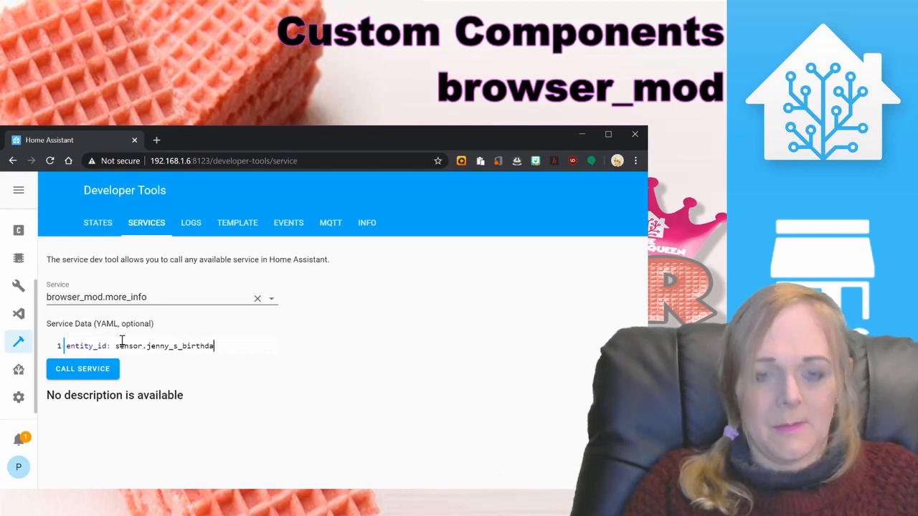
pyautogui.write('y')
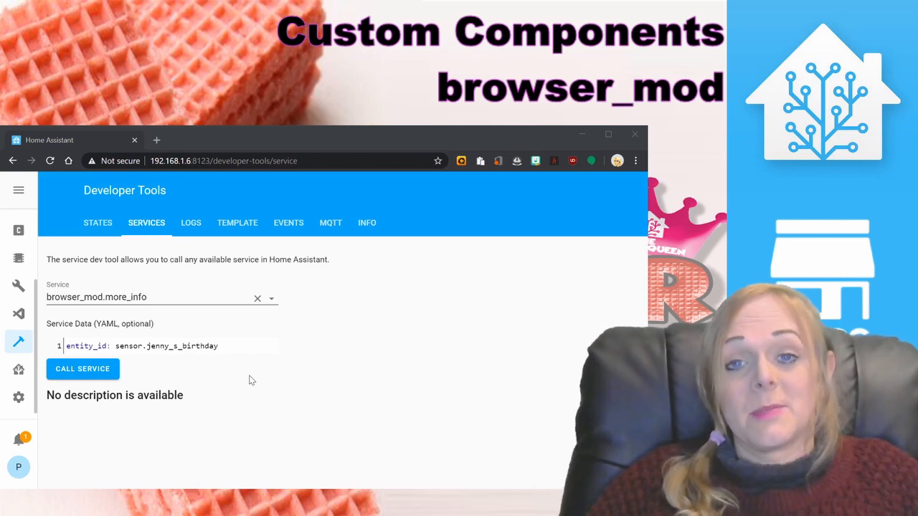
pyautogui.hotkey('alt', 'Tab')
pyautogui.click(101, 370)
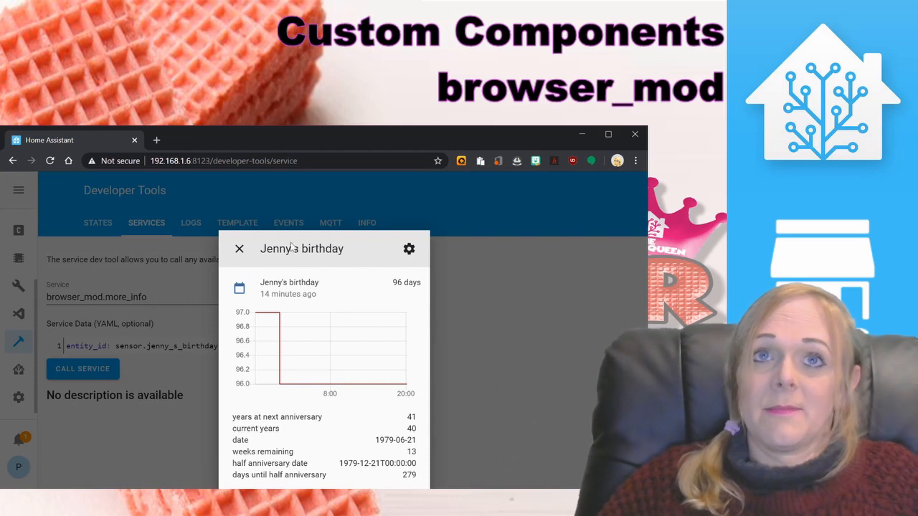
pyautogui.click(240, 249)
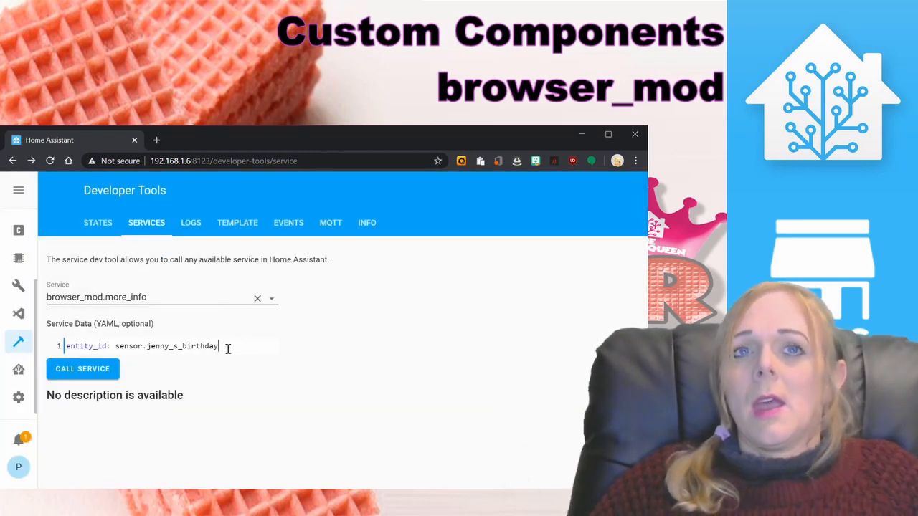
# - Add a deviceID list with desktop_pc below the entity_id line, call browser_mod.more_info again and dismiss the dialog
pyautogui.click(270, 346)
pyautogui.press('Return')
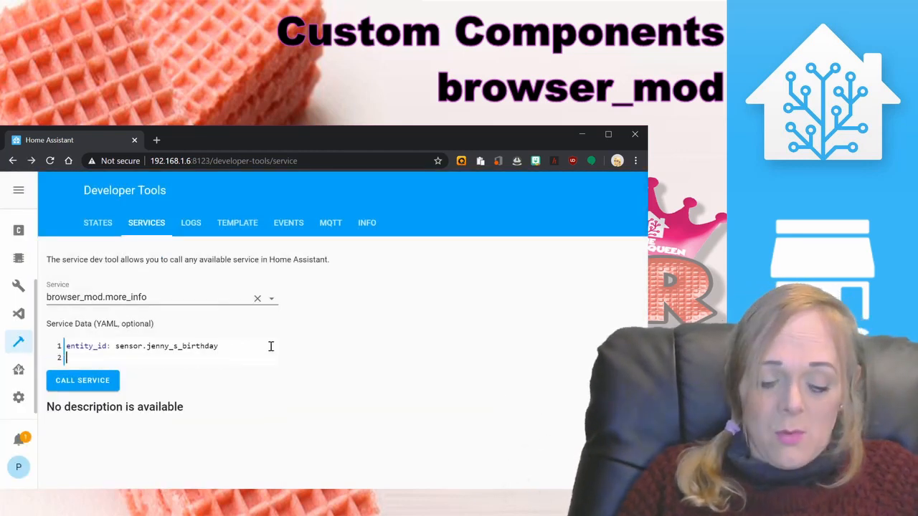
pyautogui.write('device')
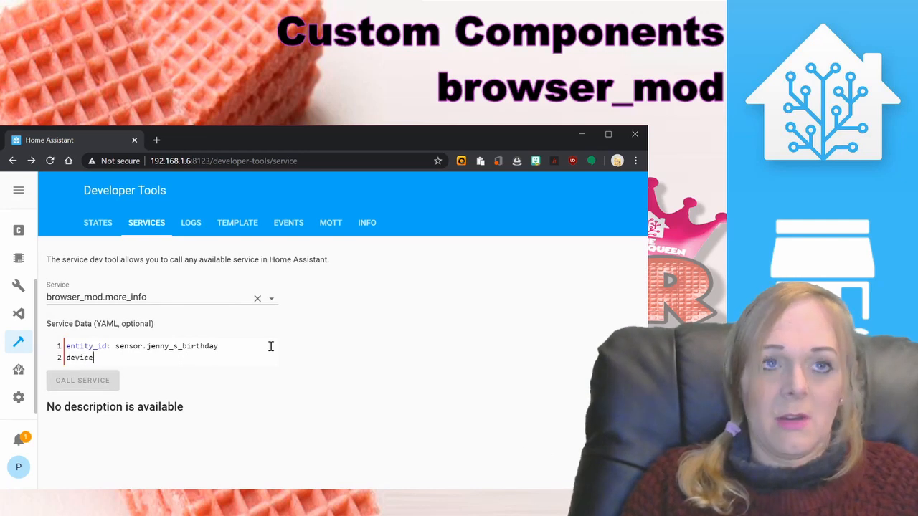
pyautogui.write('ID:')
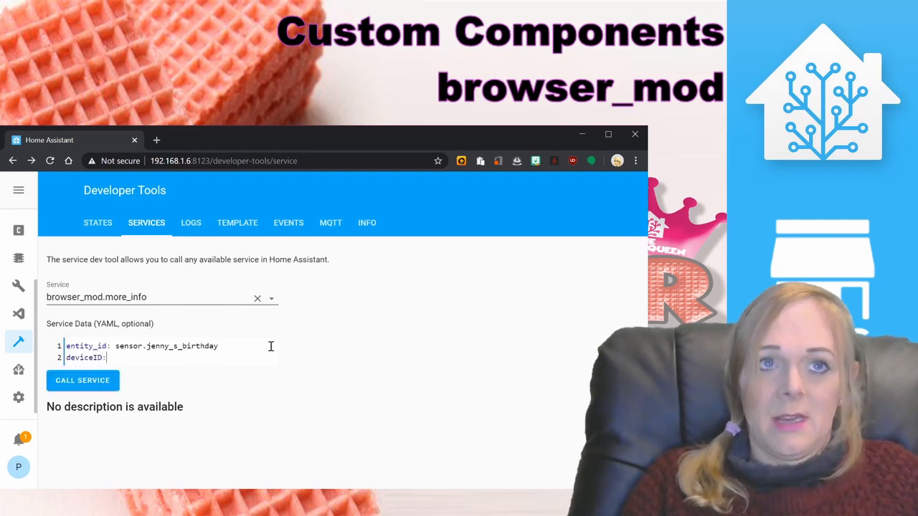
pyautogui.press('Return')
pyautogui.write('- ')
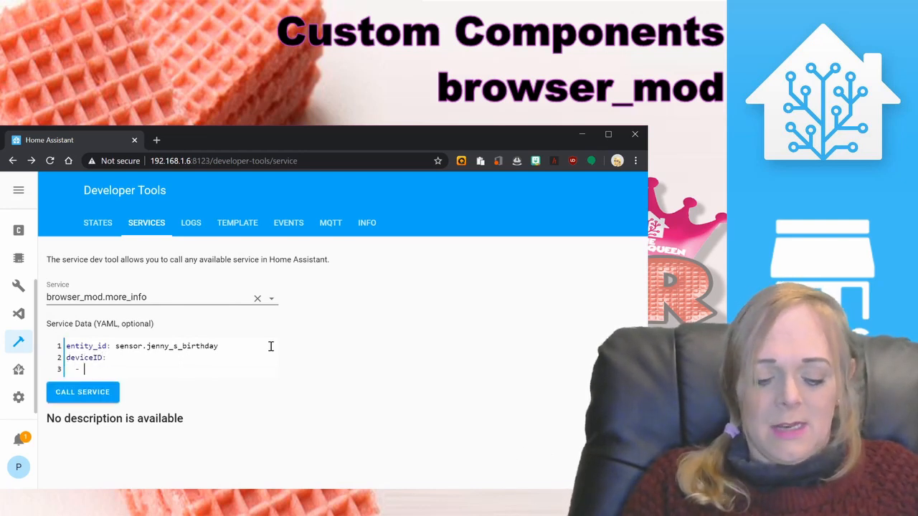
pyautogui.write('de')
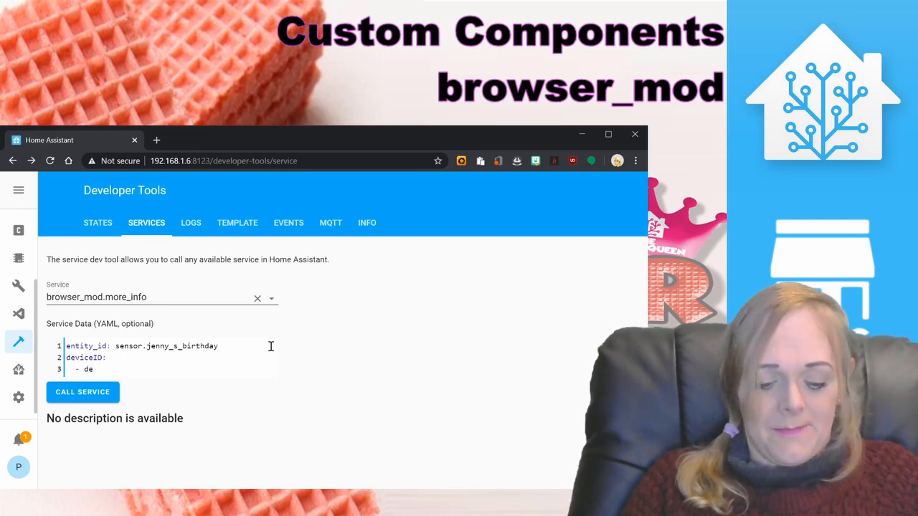
pyautogui.write('sktop')
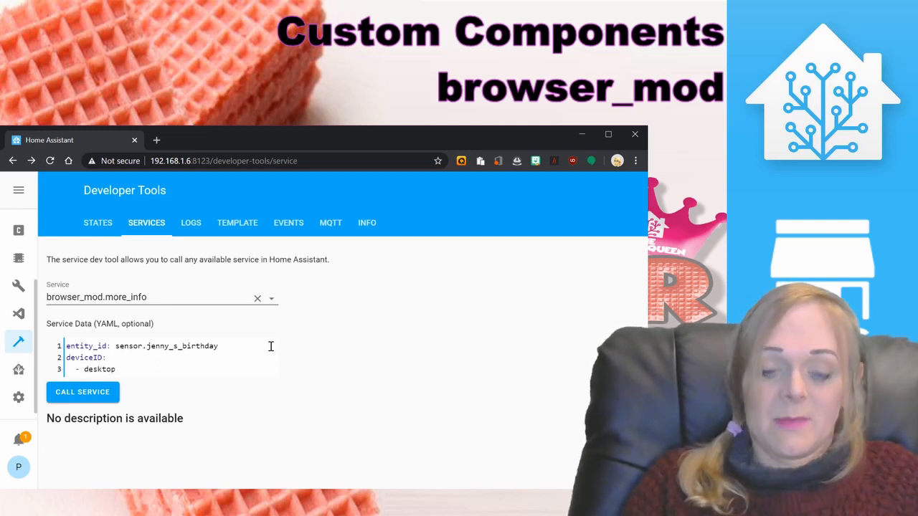
pyautogui.write('_pc')
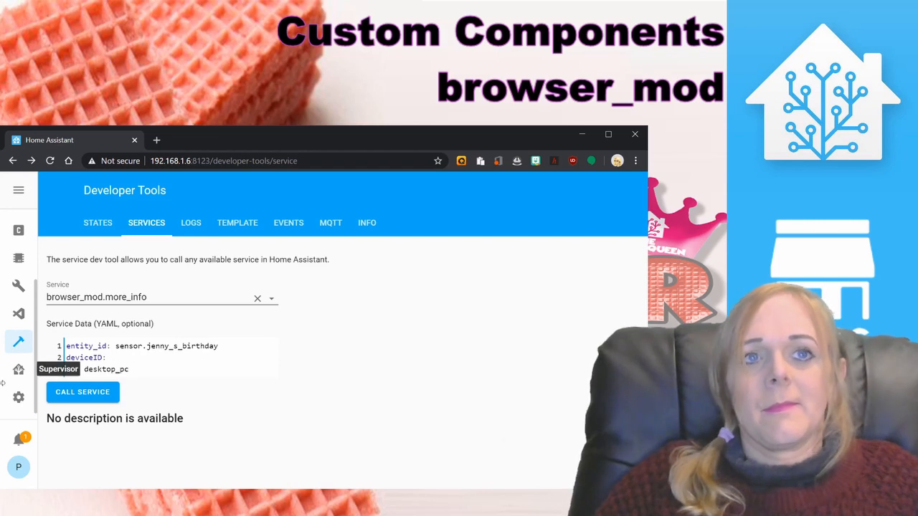
pyautogui.click(96, 397)
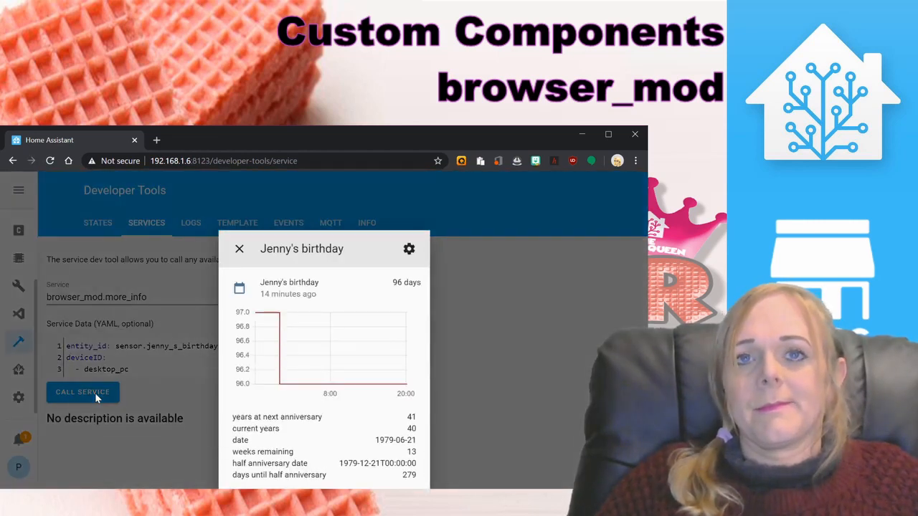
pyautogui.click(264, 250)
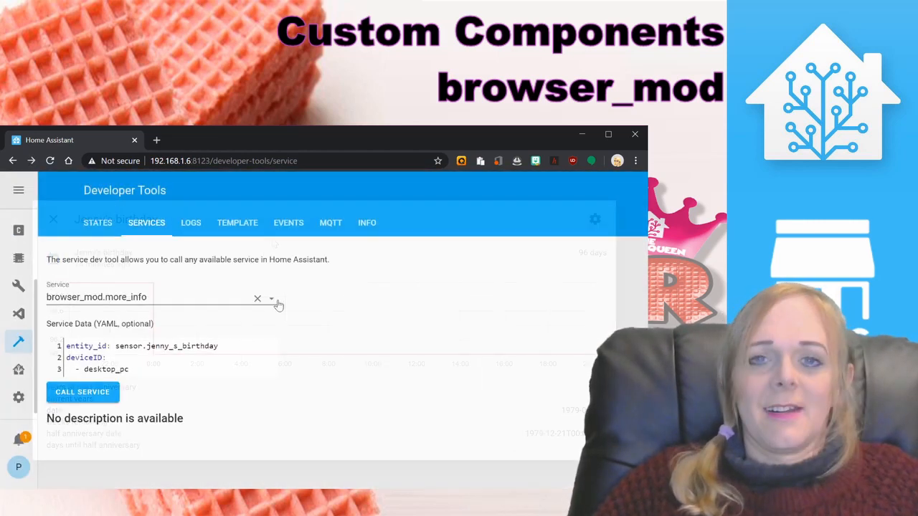
# - Switch the service to browser_mod.navigate and call it with navigation_path set to /lovelace/1
pyautogui.click(278, 305)
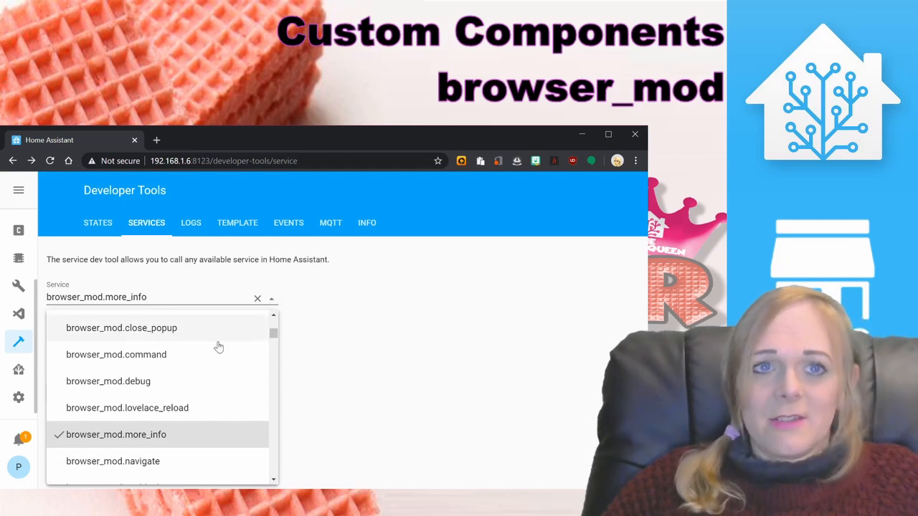
pyautogui.click(201, 462)
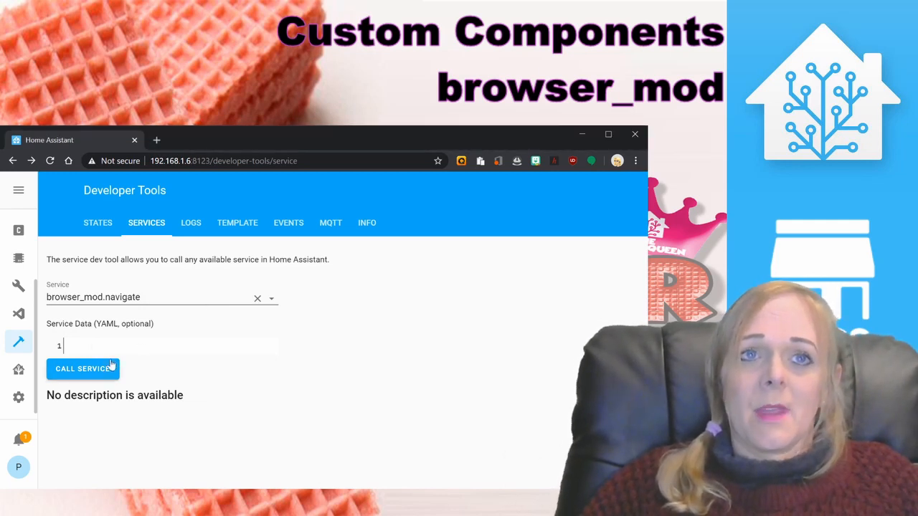
pyautogui.write('navi')
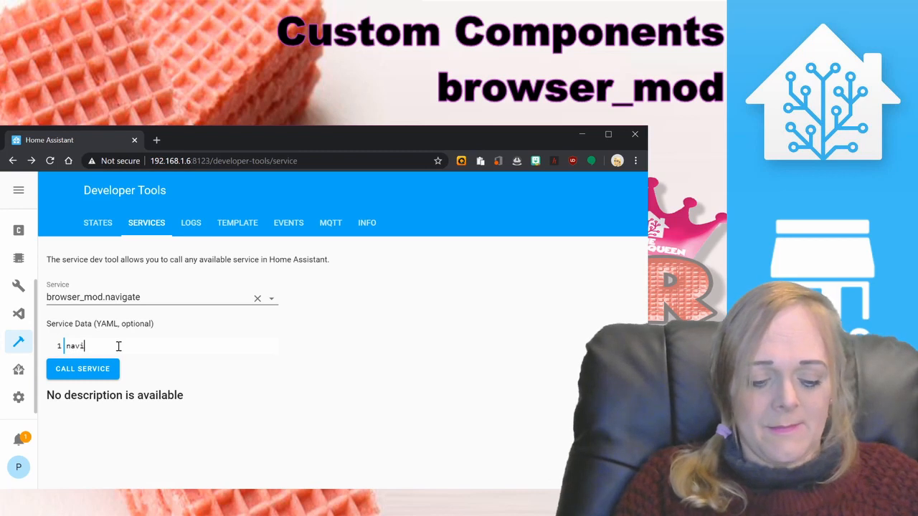
pyautogui.write('gation')
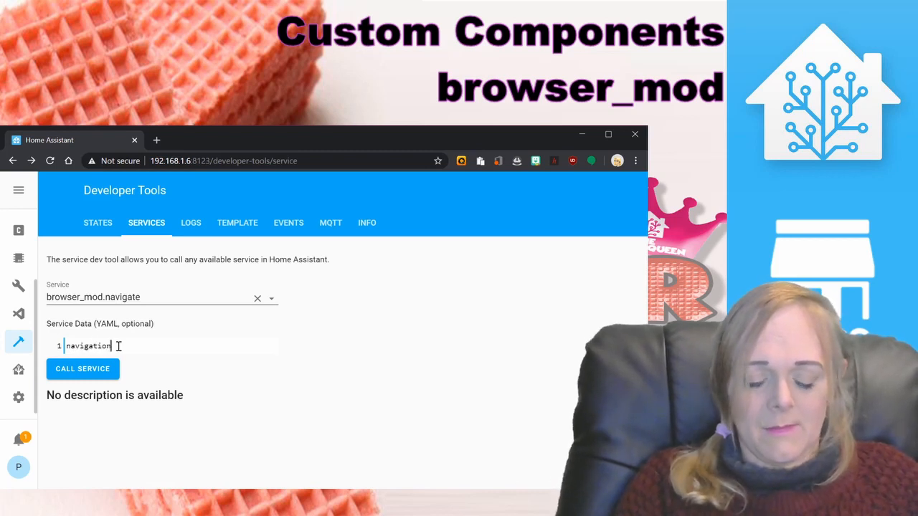
pyautogui.write('_path:')
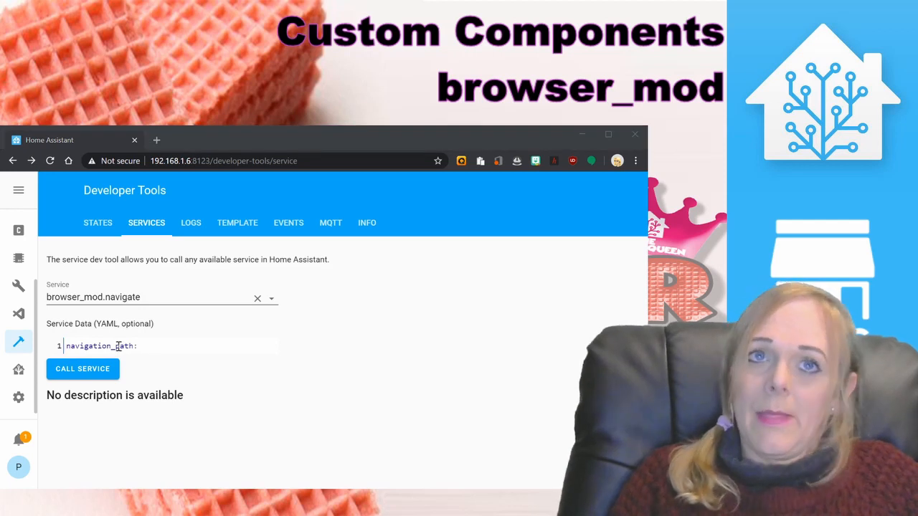
pyautogui.hotkey('alt', 'Tab')
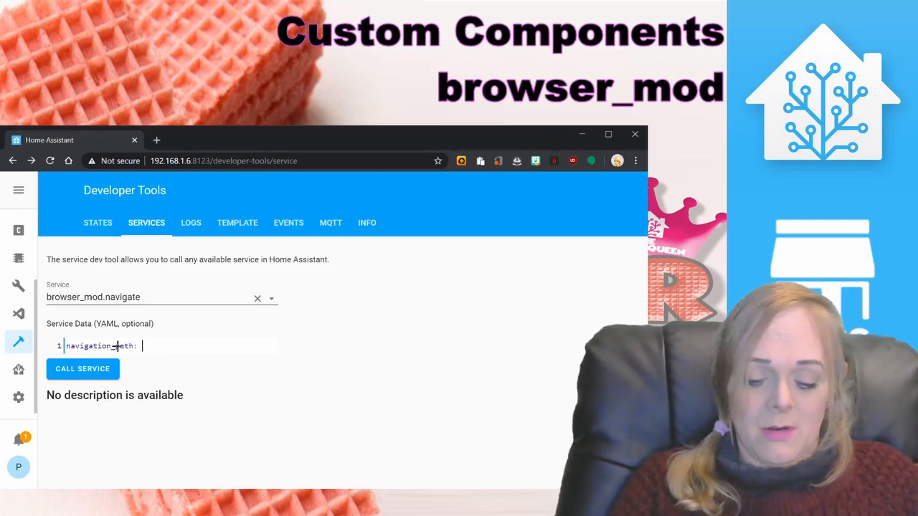
pyautogui.write(': /lovelace')
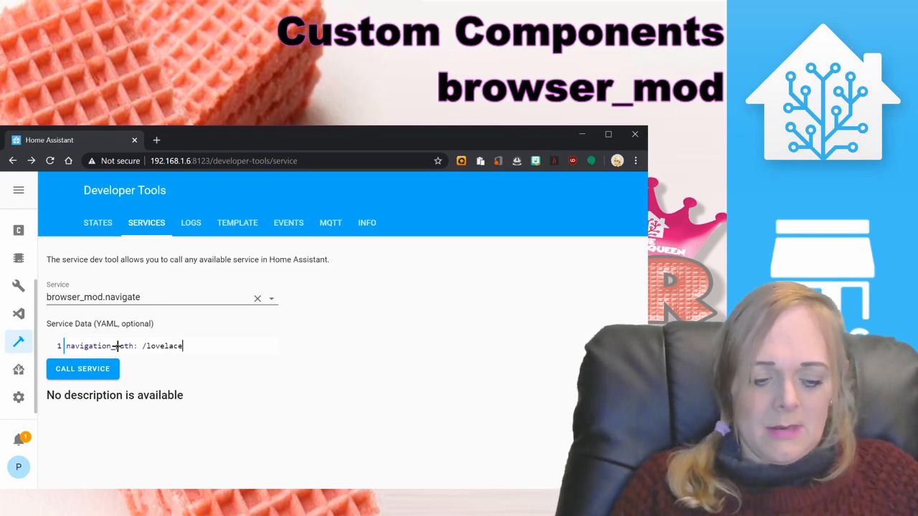
pyautogui.write('/1')
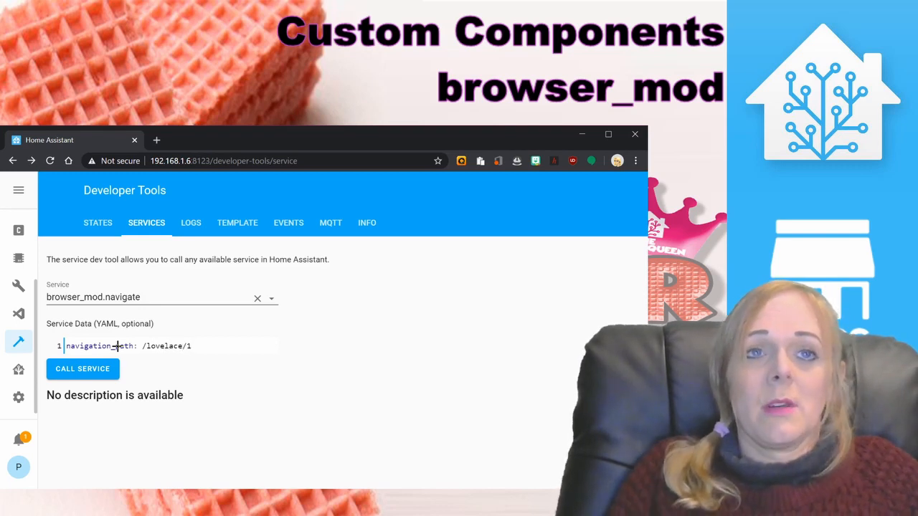
pyautogui.click(88, 370)
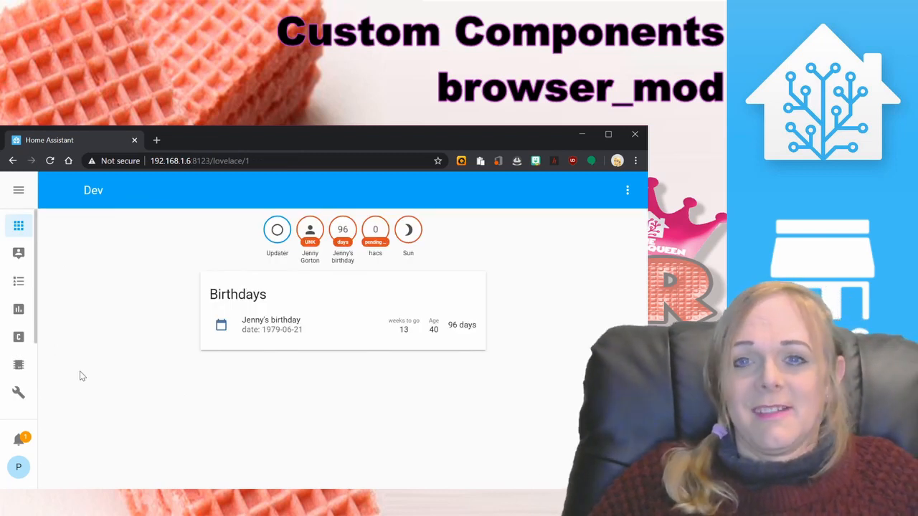
# - Return to the Developer Tools services page and switch the service to browser_mod.no_blackout
pyautogui.scroll(-3, 14, 391)
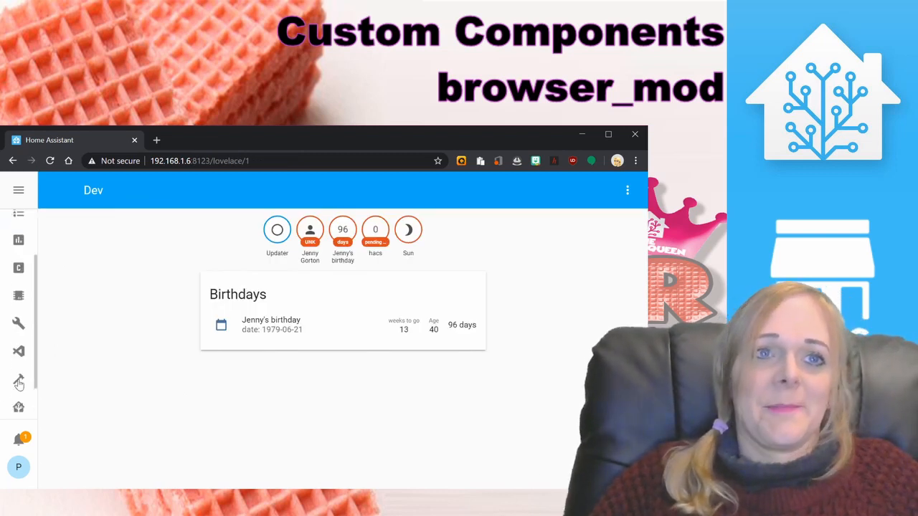
pyautogui.click(22, 349)
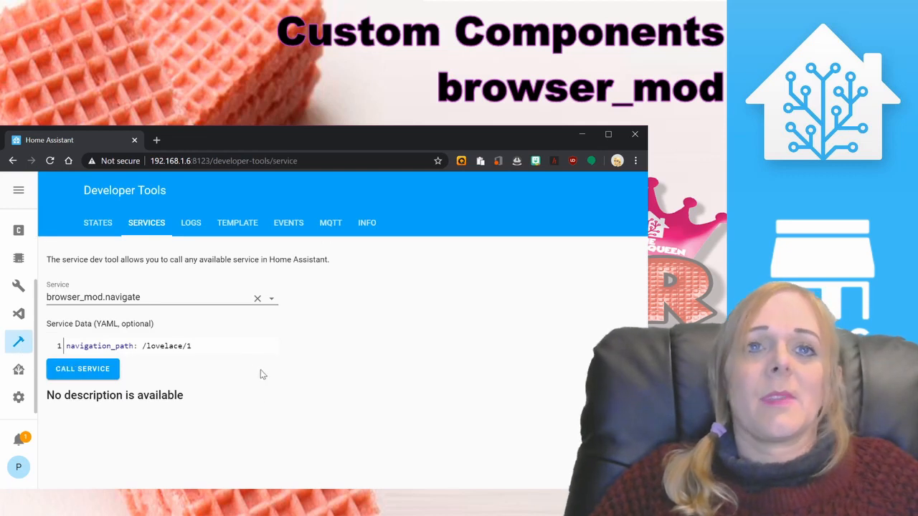
pyautogui.click(215, 348)
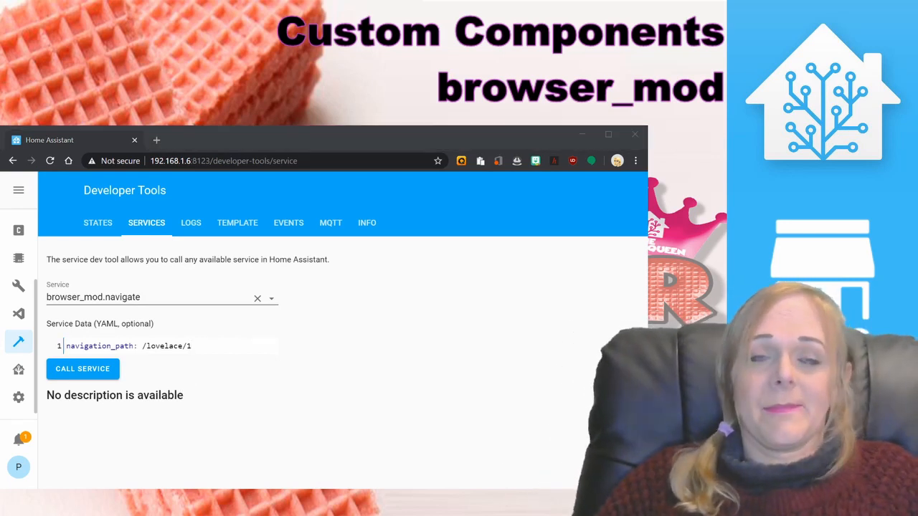
pyautogui.click(273, 299)
pyautogui.scroll(-2, 201, 466)
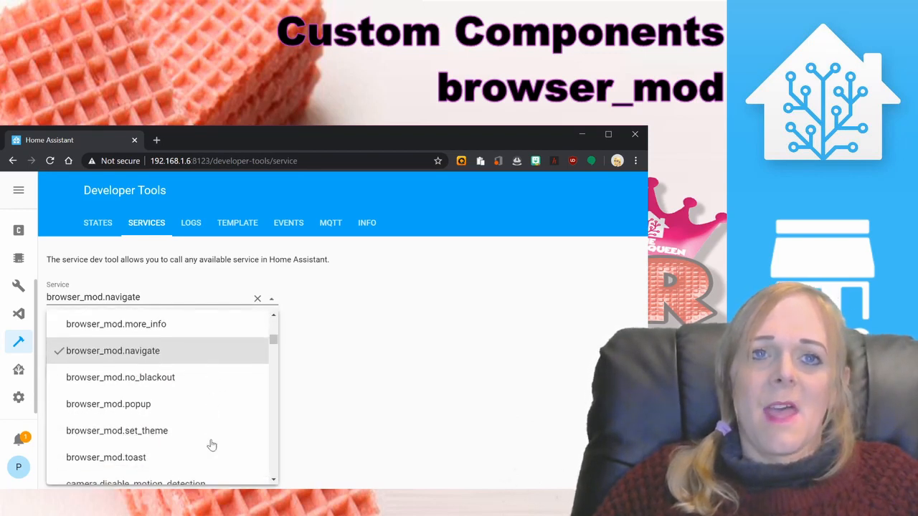
pyautogui.click(174, 378)
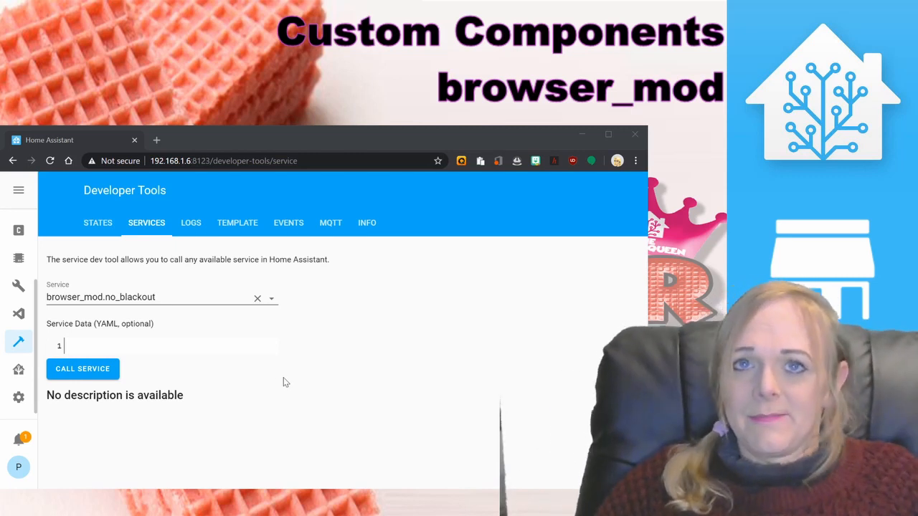
pyautogui.hotkey('alt', 'Tab')
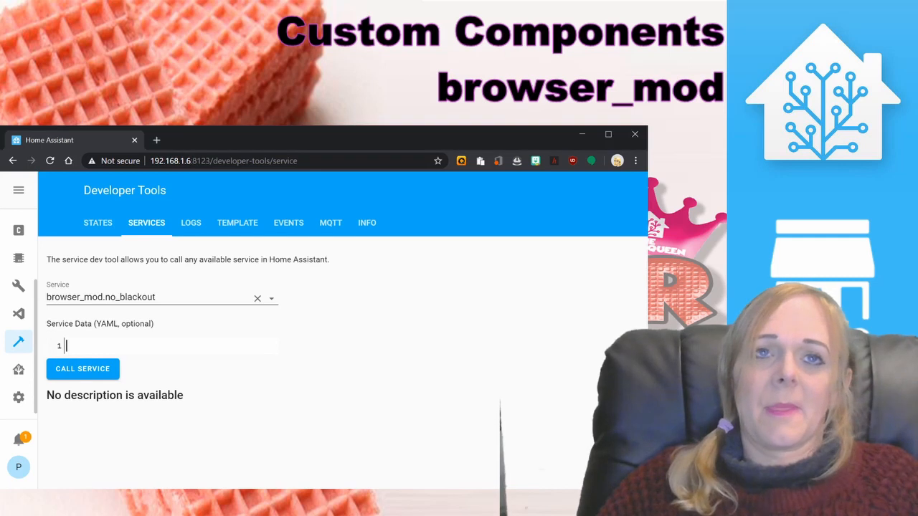
# - Call browser_mod.popup with title "Popup example", an entities card for light.sink_light and deviceID desktop_pc, and close the resulting popup
pyautogui.click(271, 299)
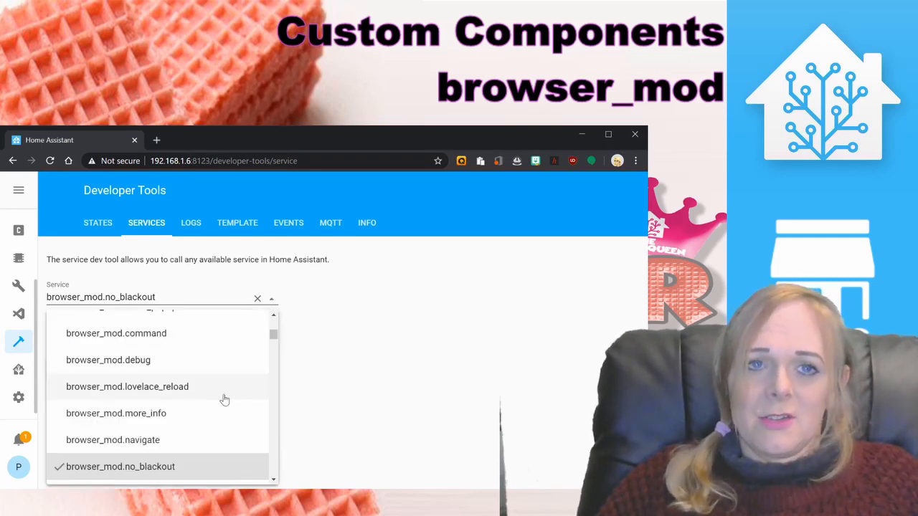
pyautogui.scroll(-1, 223, 400)
pyautogui.click(183, 441)
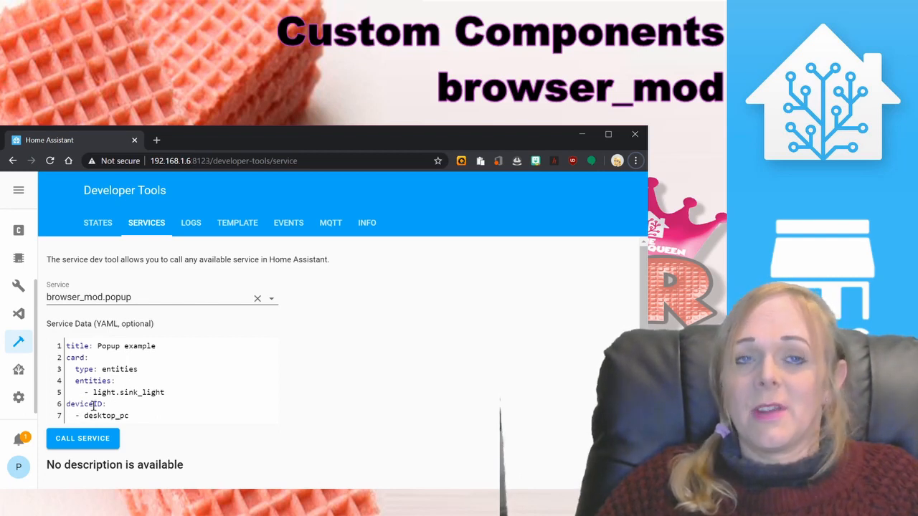
pyautogui.click(91, 442)
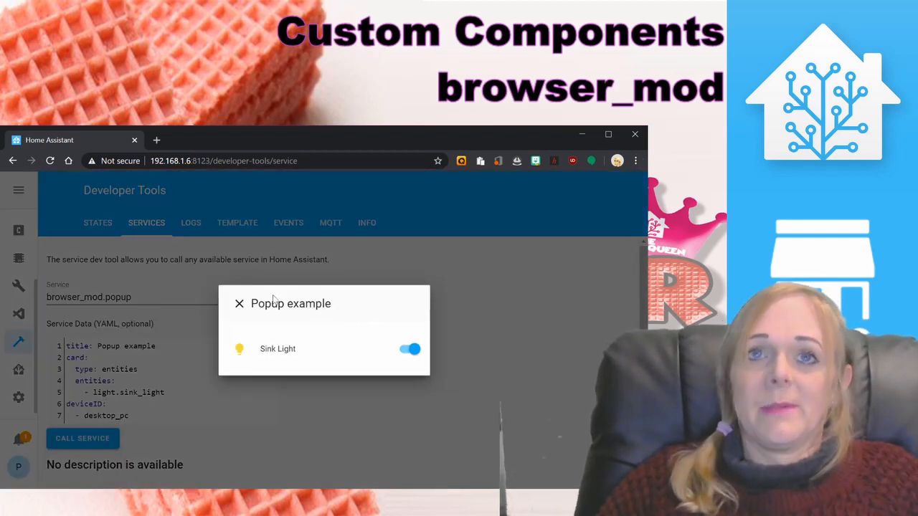
pyautogui.click(240, 304)
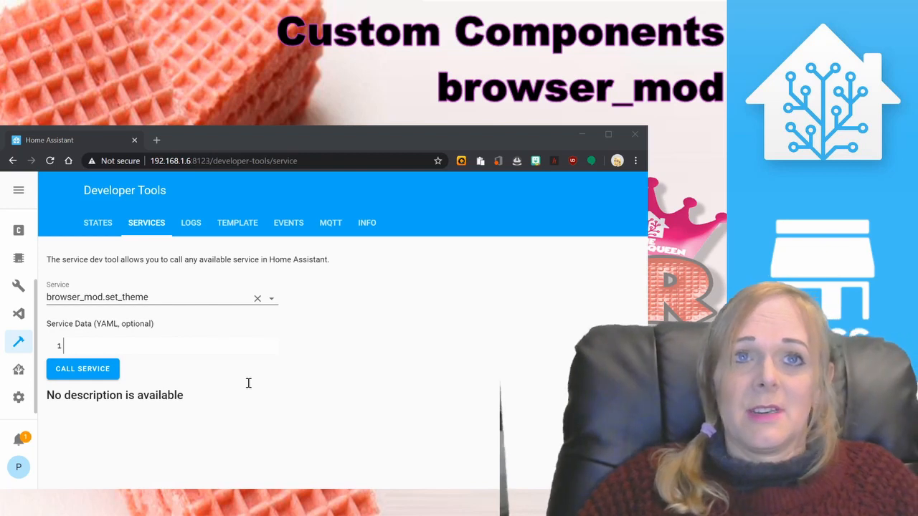
# - Switch the service from browser_mod.set_theme to browser_mod.toast and call it with the message "test message"
pyautogui.click(248, 383)
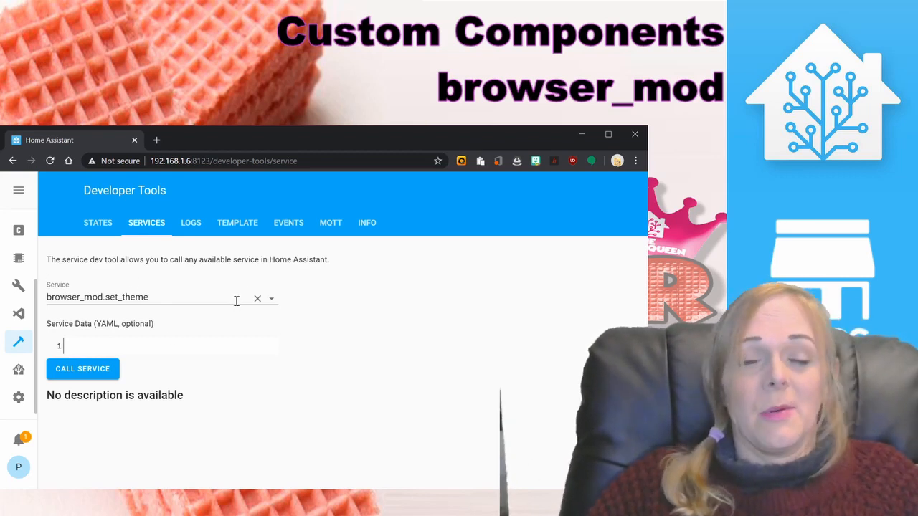
pyautogui.click(273, 300)
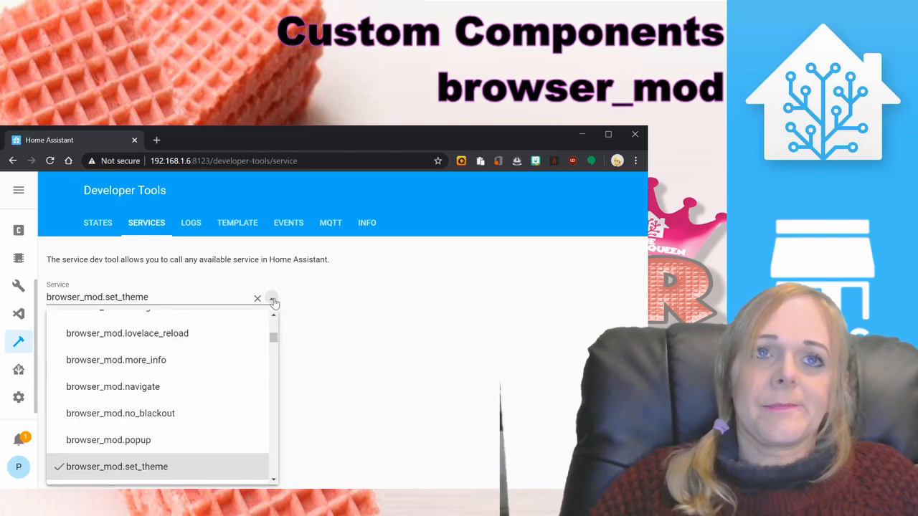
pyautogui.scroll(-1, 231, 368)
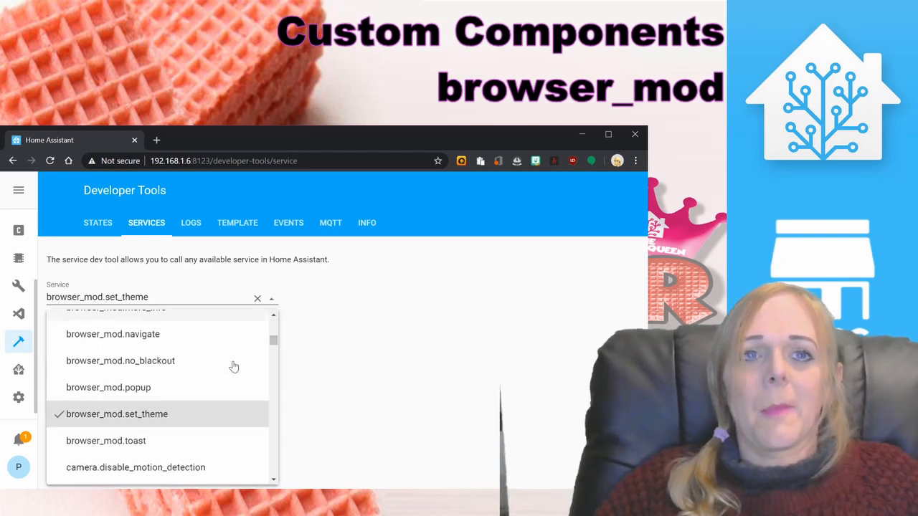
pyautogui.click(158, 439)
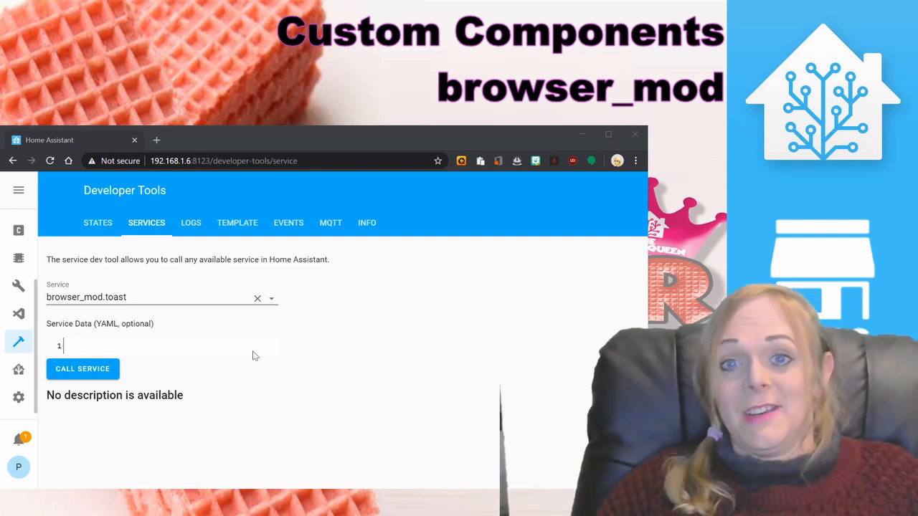
pyautogui.click(252, 351)
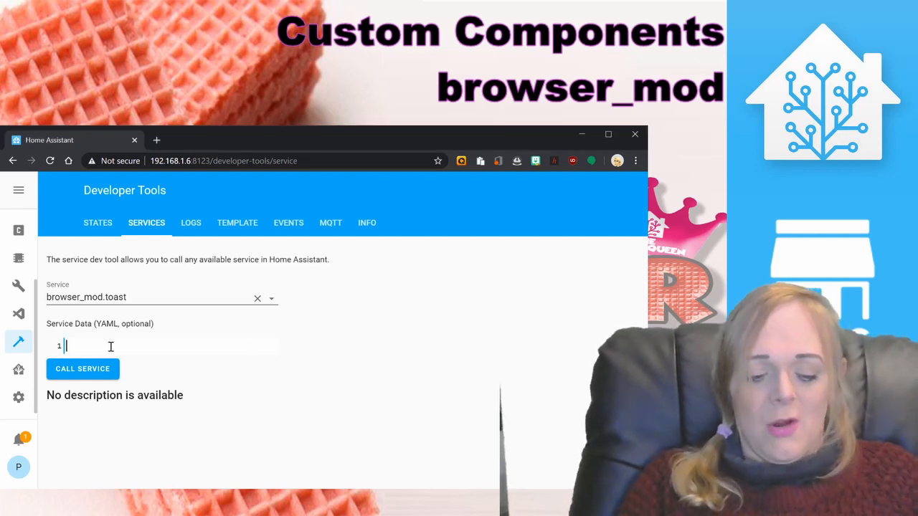
pyautogui.write('message: ')
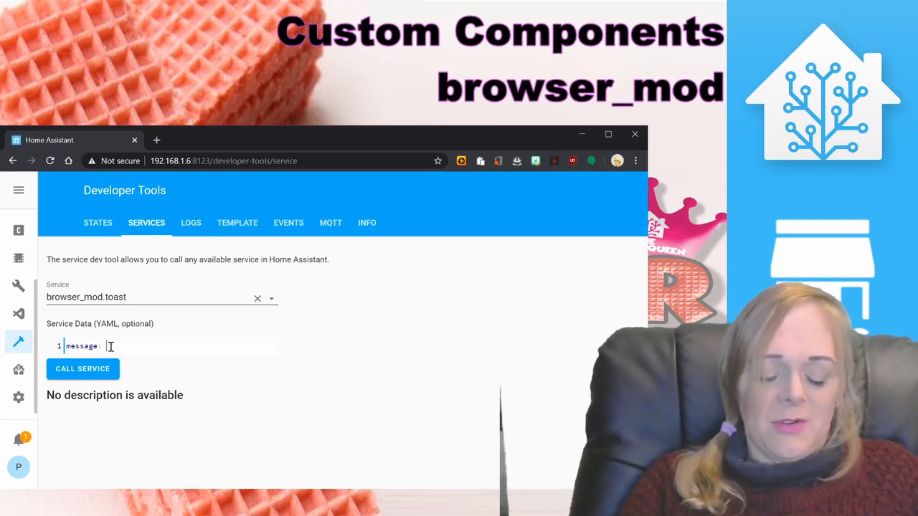
pyautogui.write('test ')
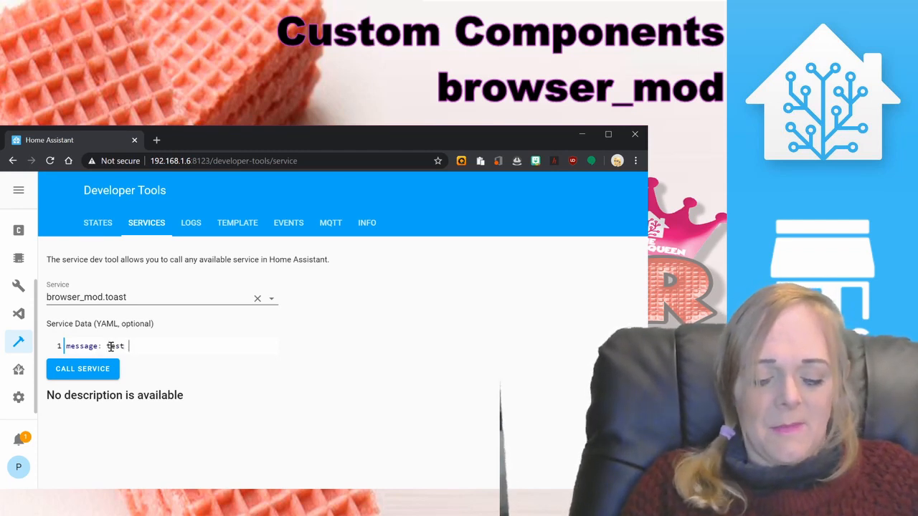
pyautogui.write('message')
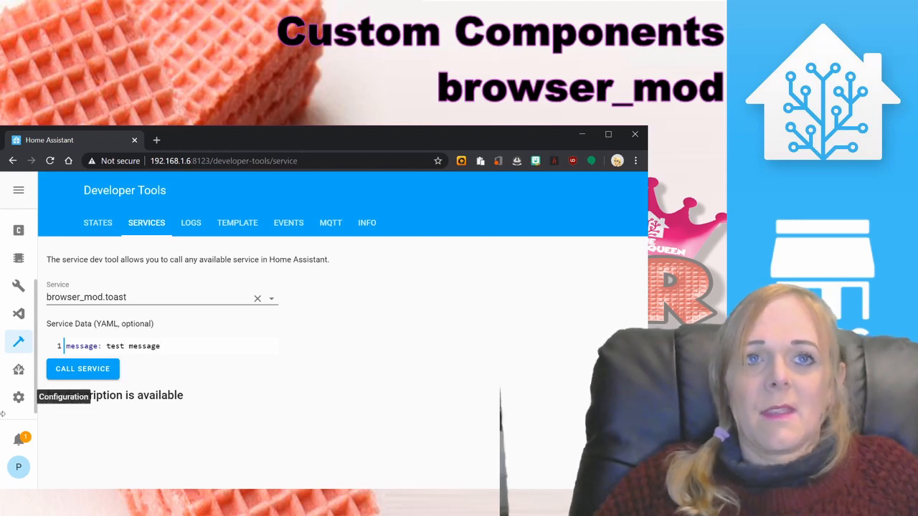
pyautogui.click(83, 377)
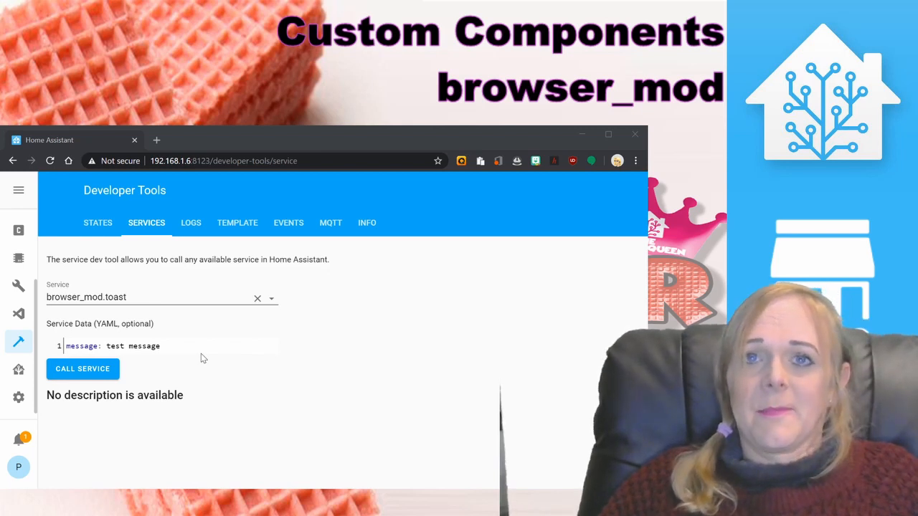
# - Add a duration of 5000 below the message in the service data and call browser_mod.toast again
pyautogui.click(197, 344)
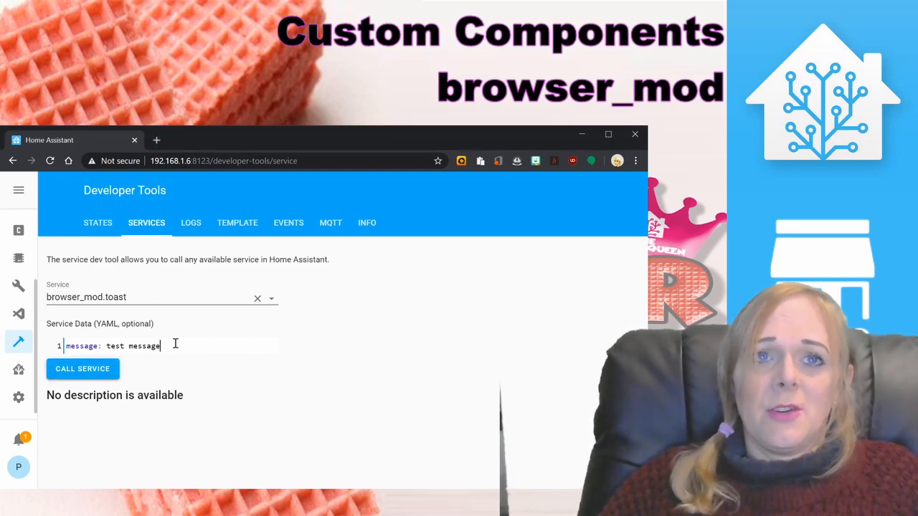
pyautogui.press('Return')
pyautogui.write('durat')
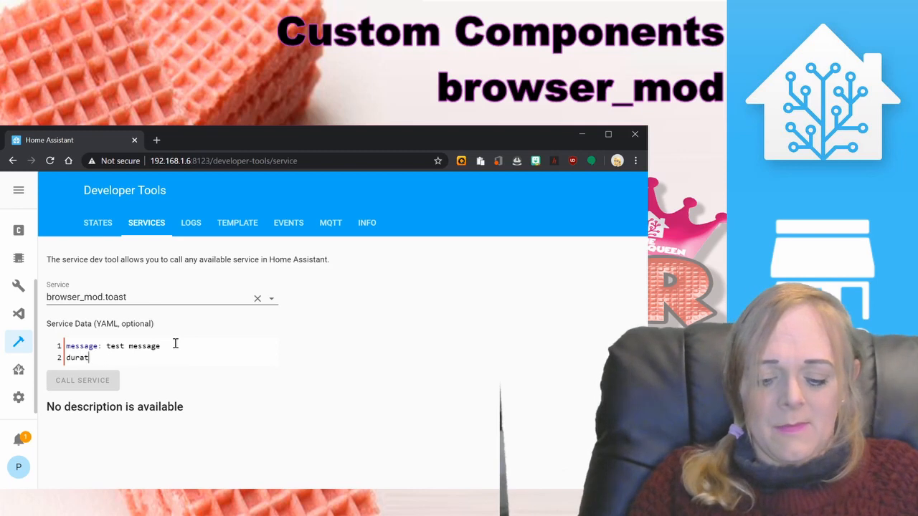
pyautogui.write('ion:')
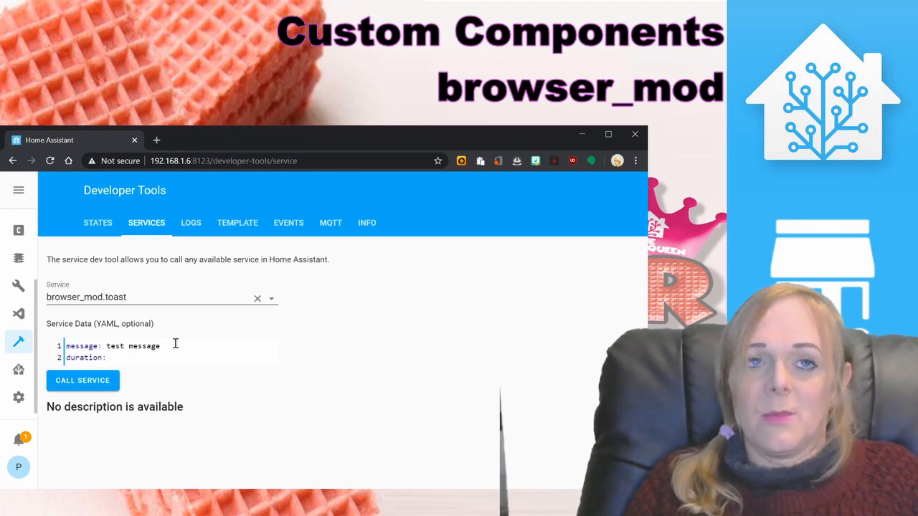
pyautogui.write('5000')
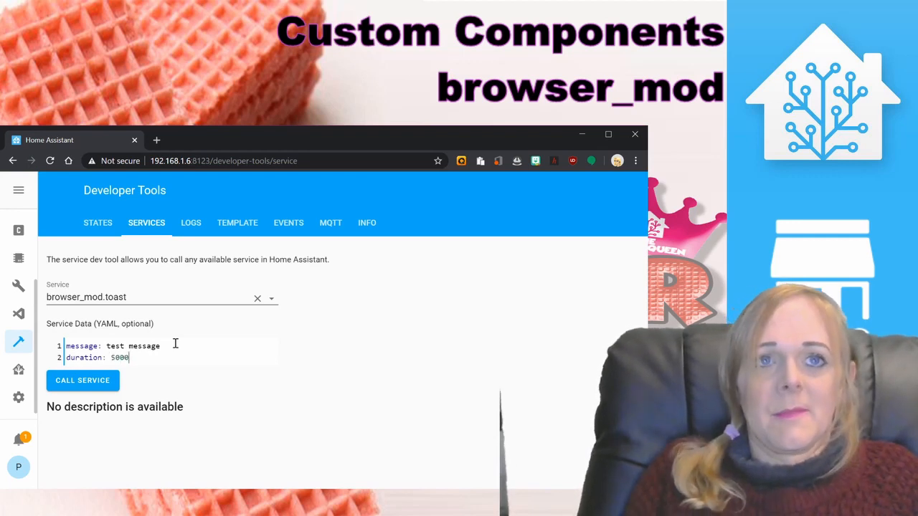
pyautogui.click(90, 380)
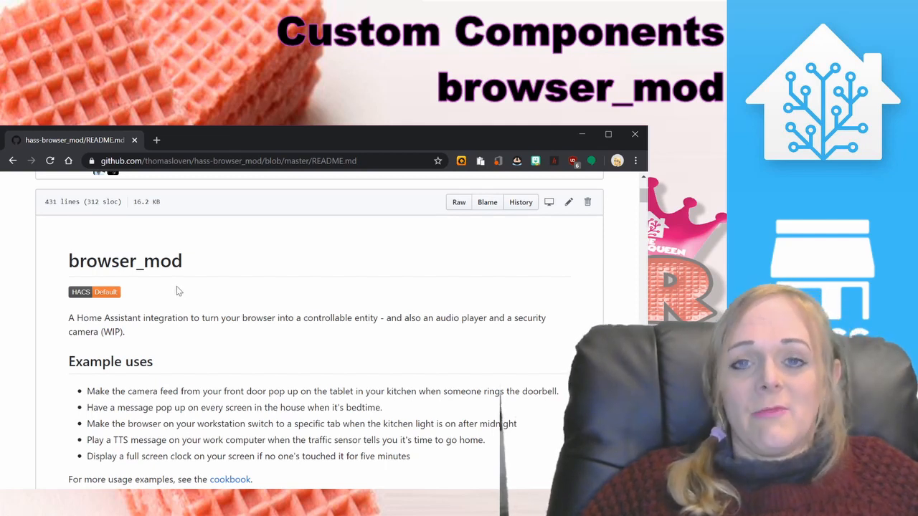
# - Look through the example uses and installation instructions in the hass-browser_mod README on GitHub
pyautogui.scroll(-3, 272, 306)
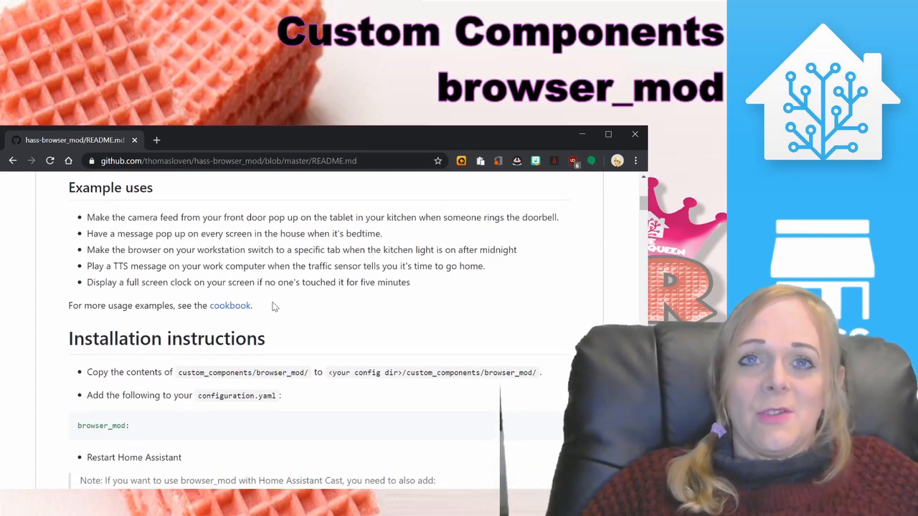
pyautogui.scroll(-1, 272, 307)
pyautogui.scroll(-1, 273, 307)
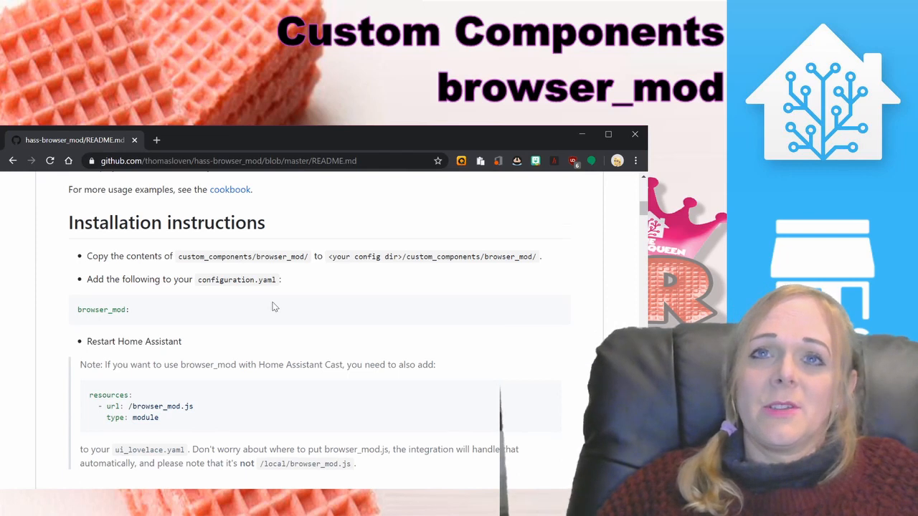
# - Read the README's usage documentation on devices, aliases and prefix, and the sensor, media_player, light and experimental camera entities
pyautogui.scroll(-2, 273, 307)
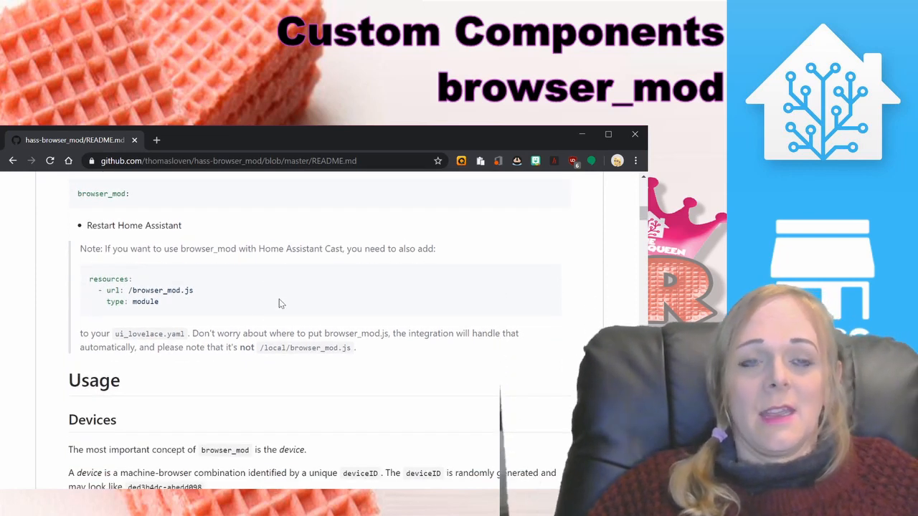
pyautogui.scroll(-3, 280, 303)
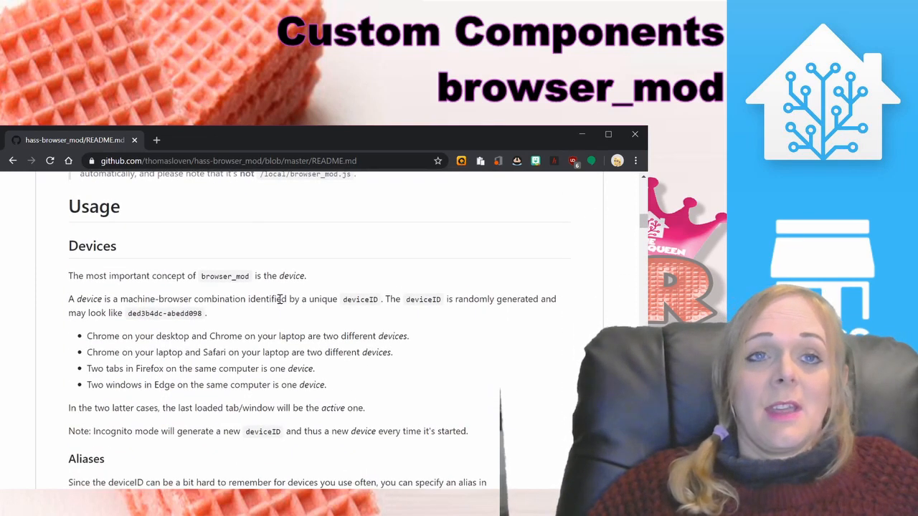
pyautogui.scroll(-1, 280, 300)
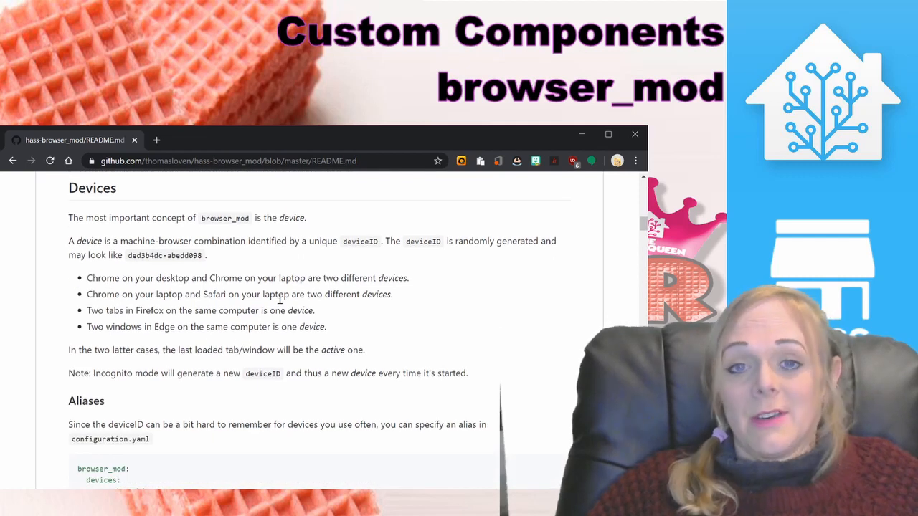
pyautogui.scroll(-6, 279, 299)
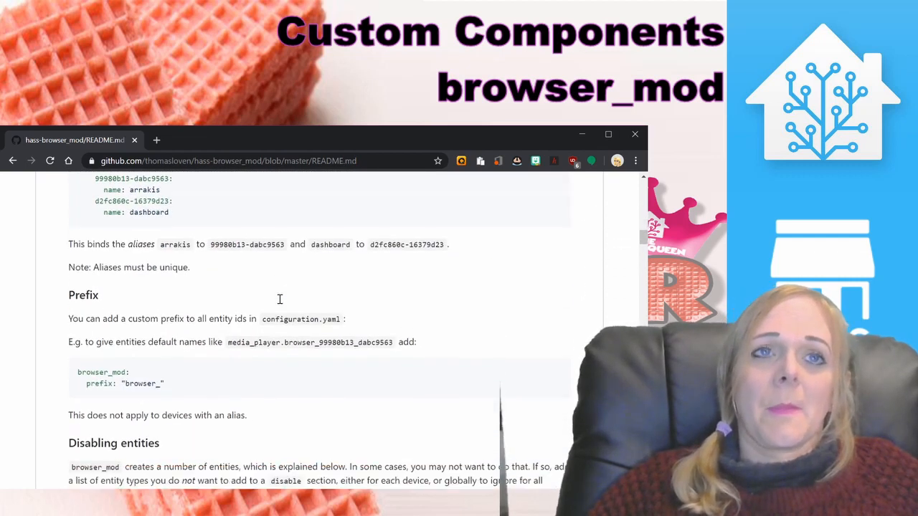
pyautogui.scroll(-20, 280, 303)
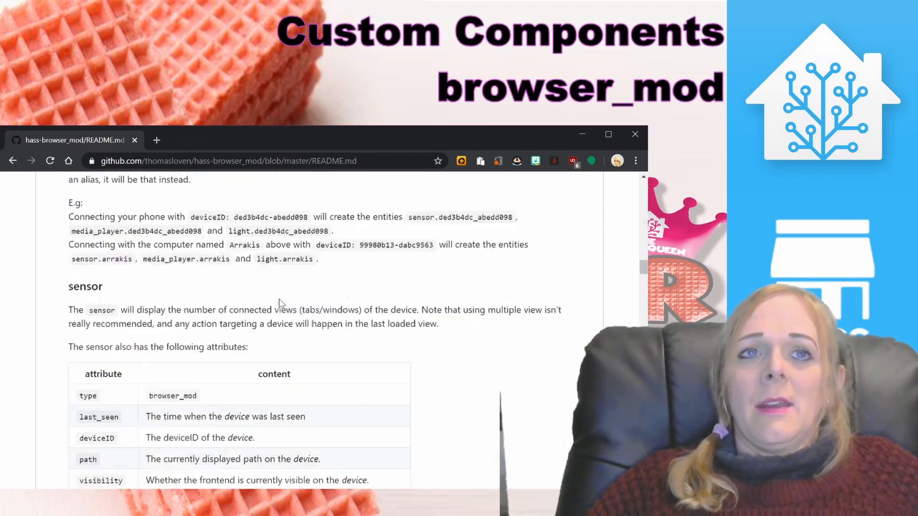
pyautogui.scroll(3, 280, 303)
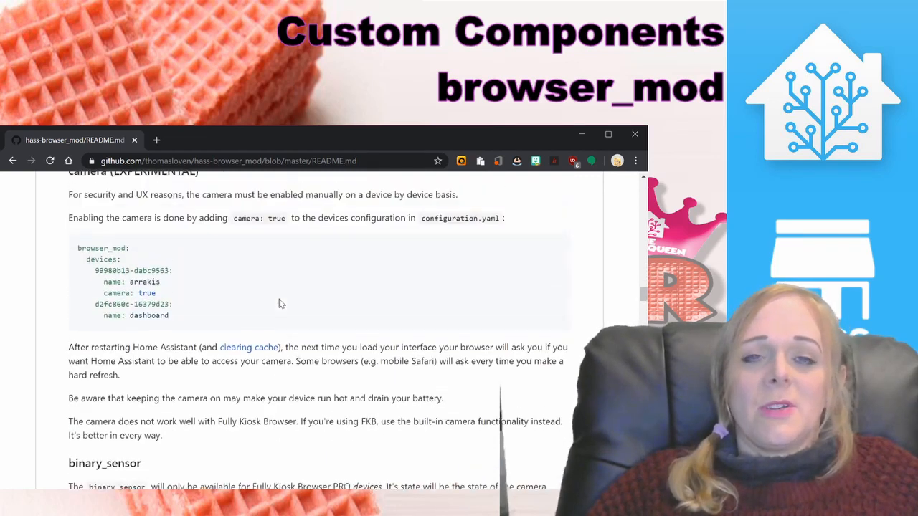
pyautogui.scroll(3, 280, 299)
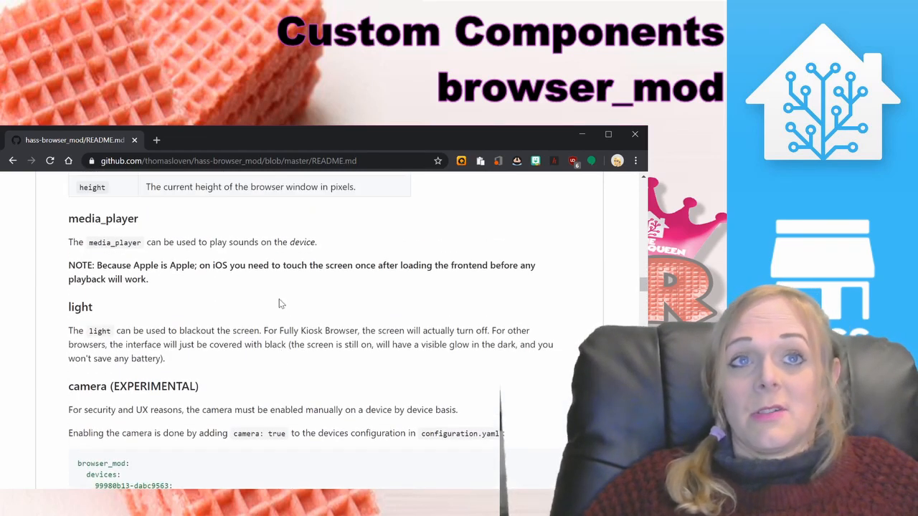
pyautogui.scroll(-1, 279, 300)
pyautogui.scroll(-3, 279, 300)
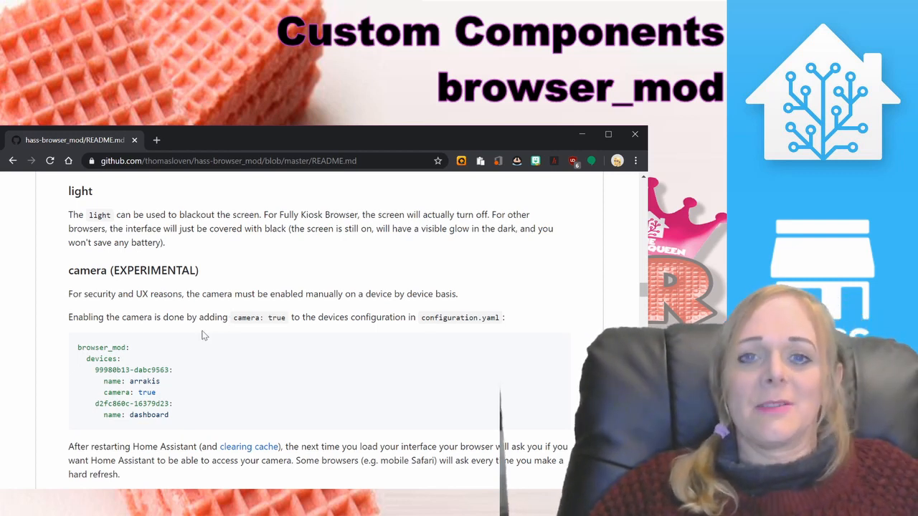
pyautogui.scroll(-3, 202, 335)
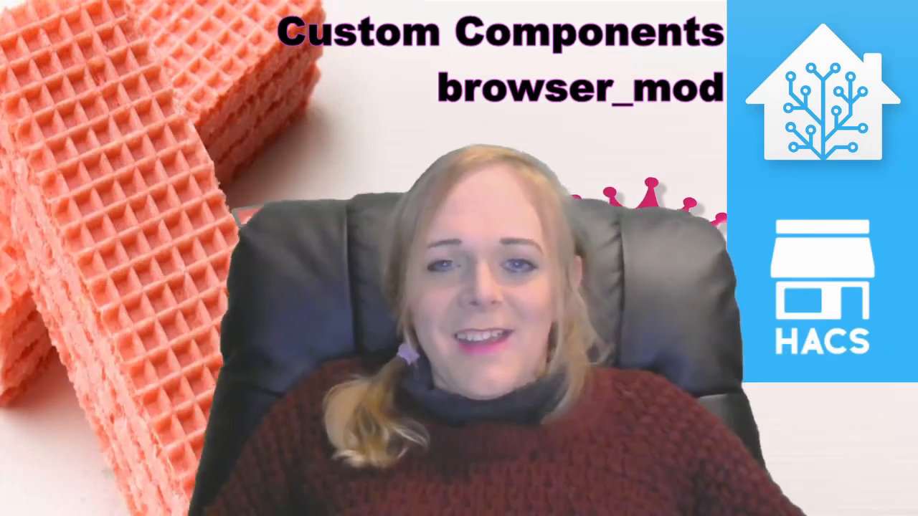